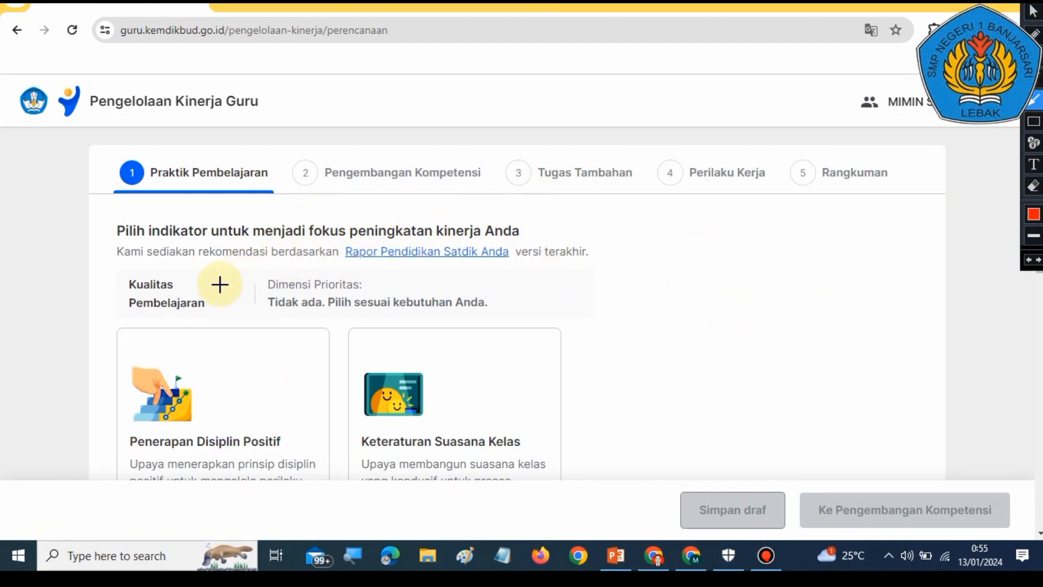
pyautogui.moveTo(203, 271); pyautogui.dragTo(354, 260)
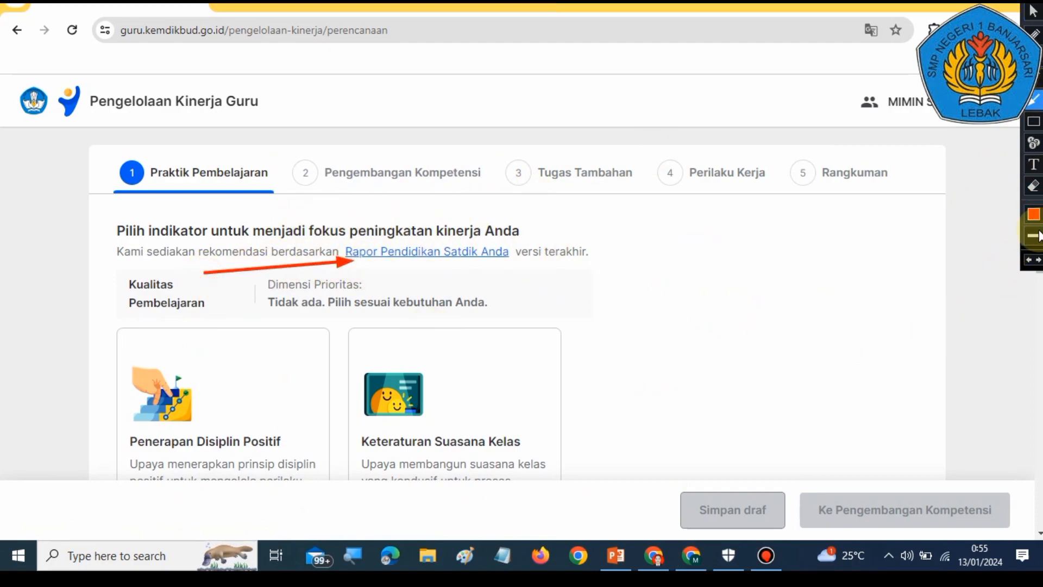
pyautogui.click(1034, 121)
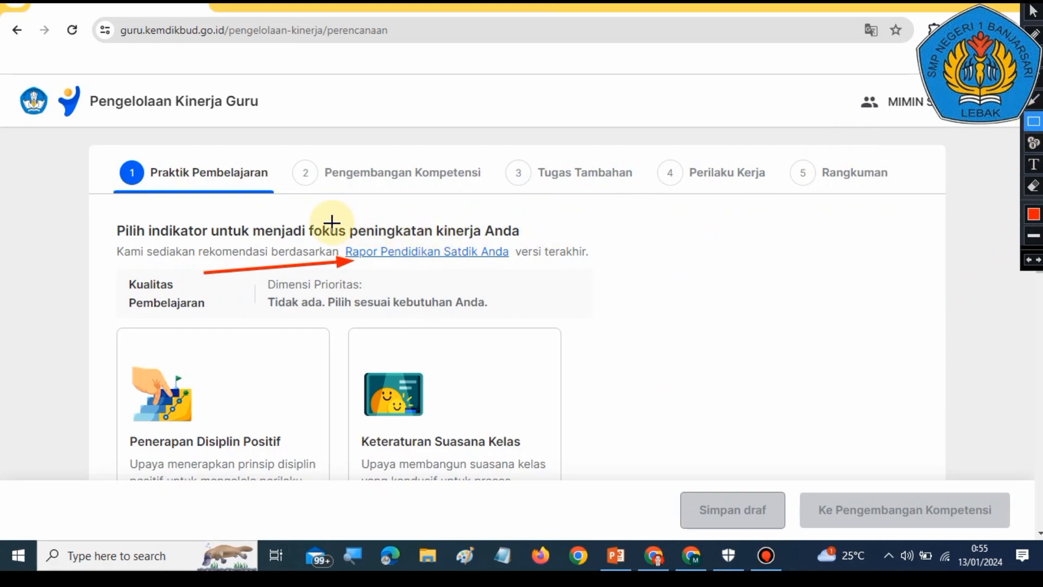
pyautogui.moveTo(314, 215); pyautogui.dragTo(525, 280)
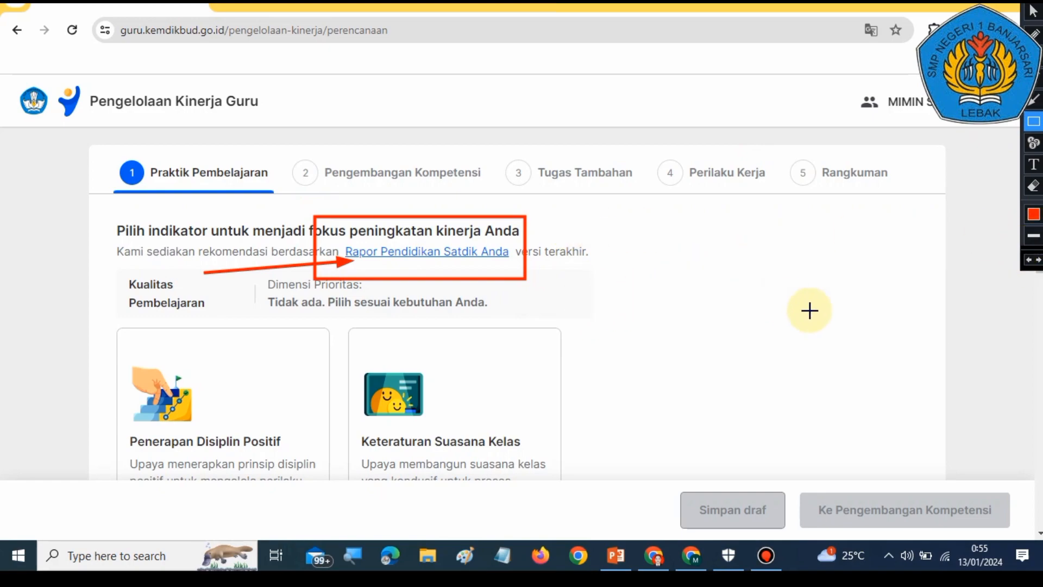
pyautogui.click(1028, 262)
pyautogui.click(1029, 261)
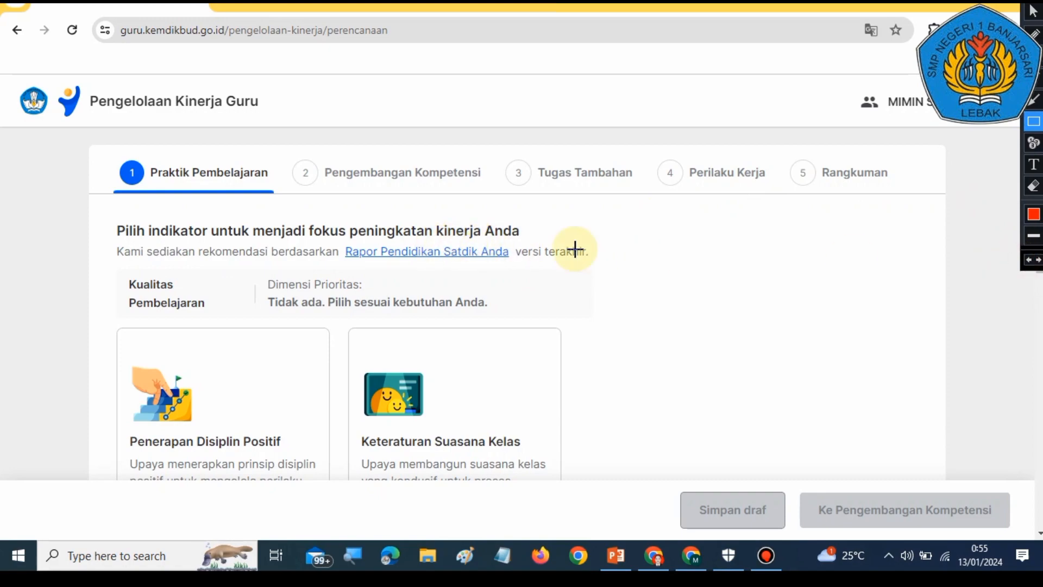
pyautogui.click(1034, 9)
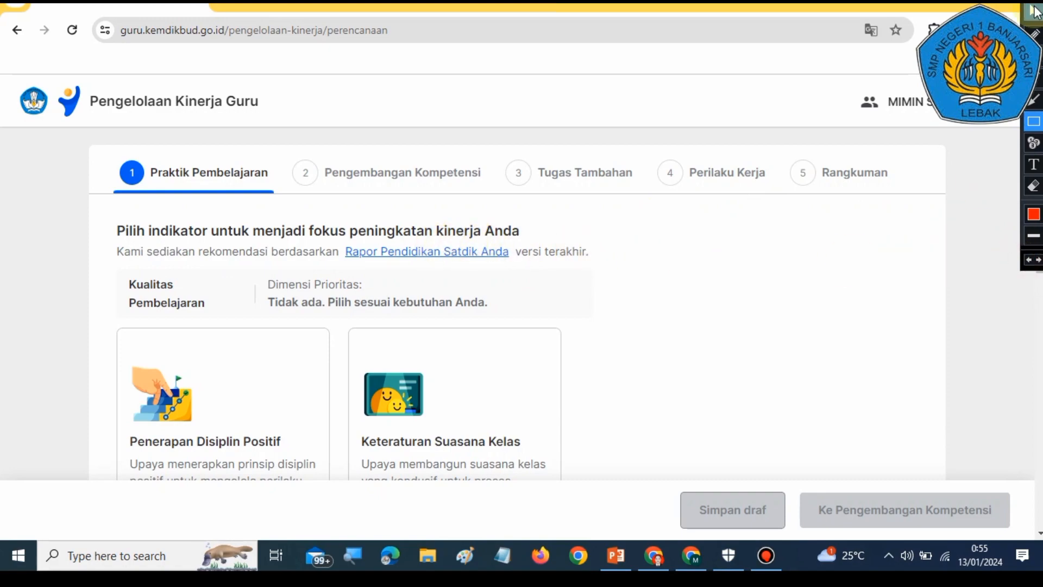
# Step: Open the Rapor Pendidikan Satdik Anda summary and read through its Kualitas Pembelajaran dimension ratings
pyautogui.click(387, 253)
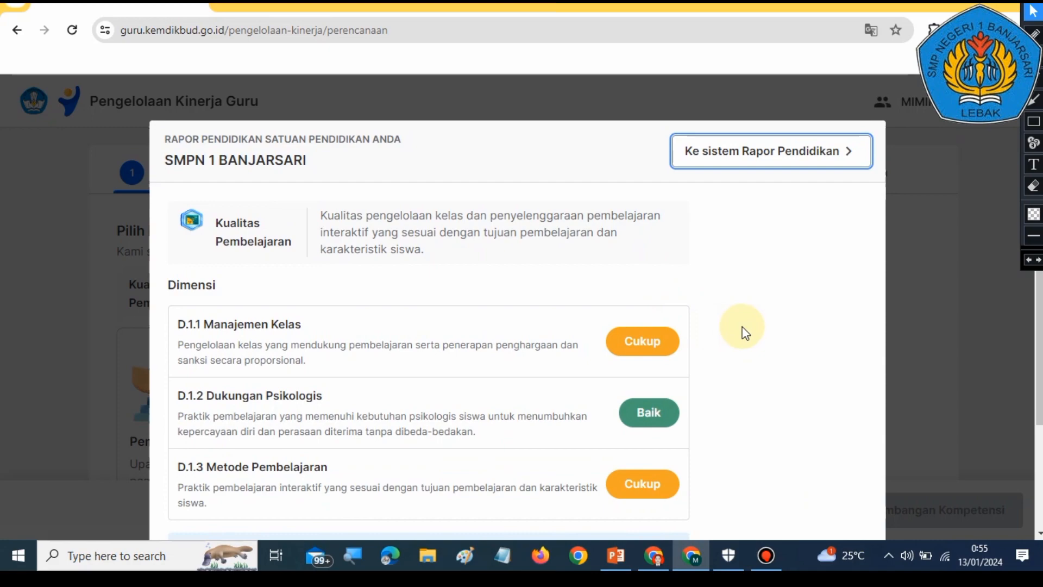
pyautogui.scroll(-2, 743, 331)
pyautogui.scroll(2, 743, 331)
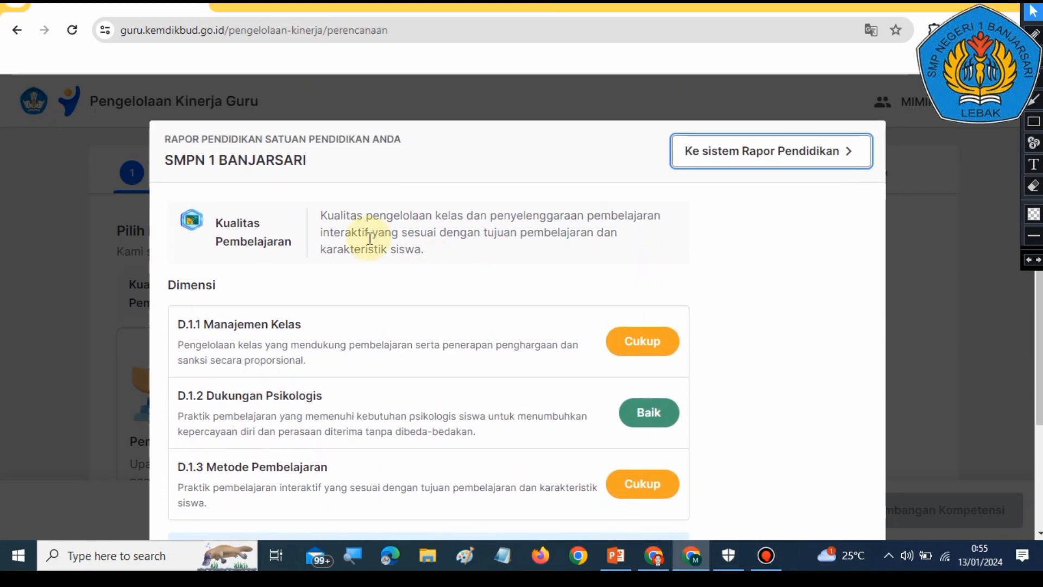
pyautogui.scroll(-1, 300, 262)
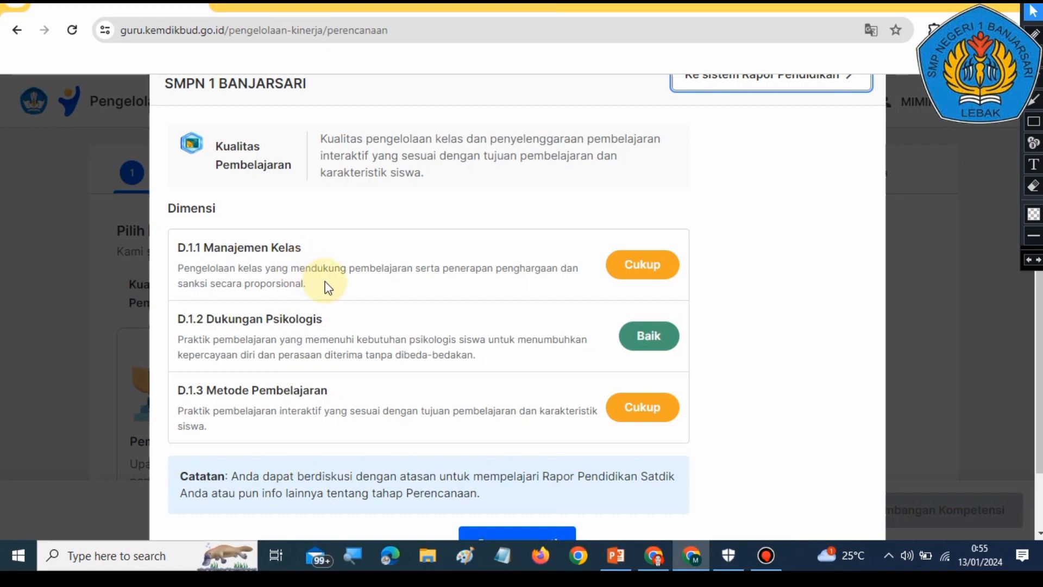
pyautogui.scroll(1, 396, 274)
pyautogui.scroll(-1, 429, 275)
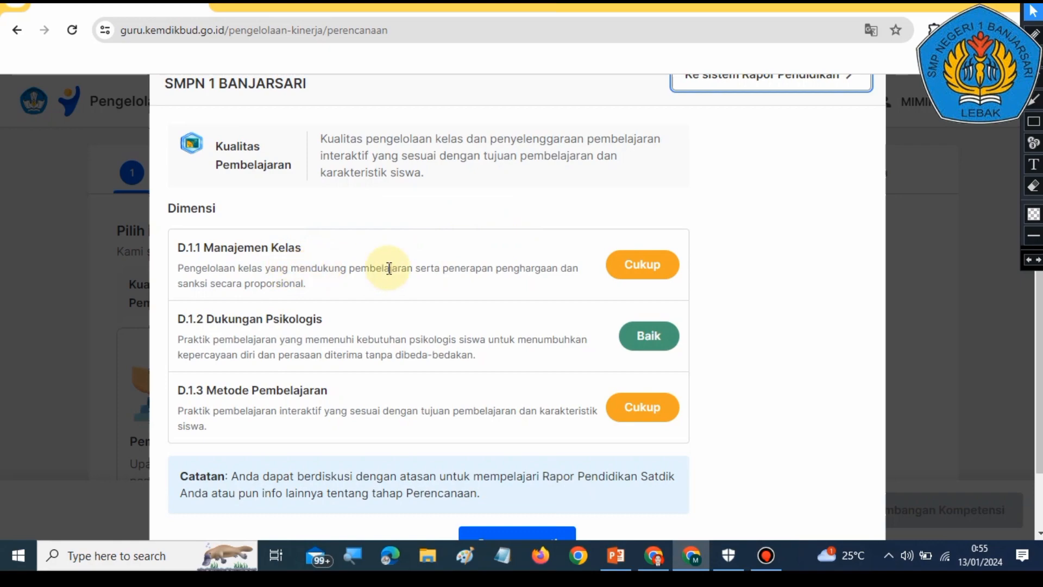
pyautogui.scroll(-1, 494, 280)
pyautogui.scroll(-1, 493, 280)
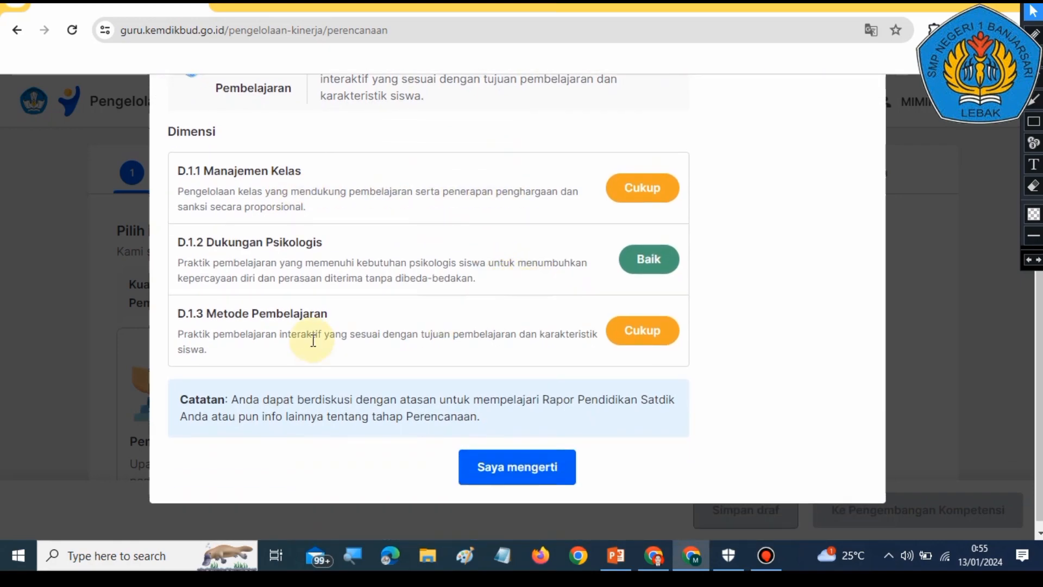
pyautogui.scroll(2, 356, 302)
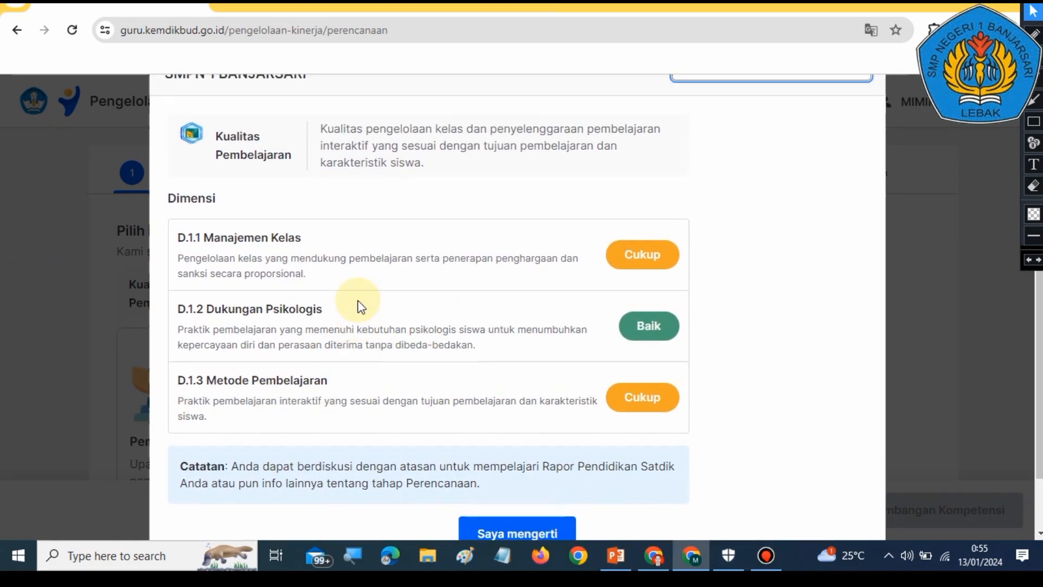
pyautogui.scroll(-2, 373, 303)
pyautogui.scroll(3, 375, 311)
pyautogui.scroll(1, 375, 311)
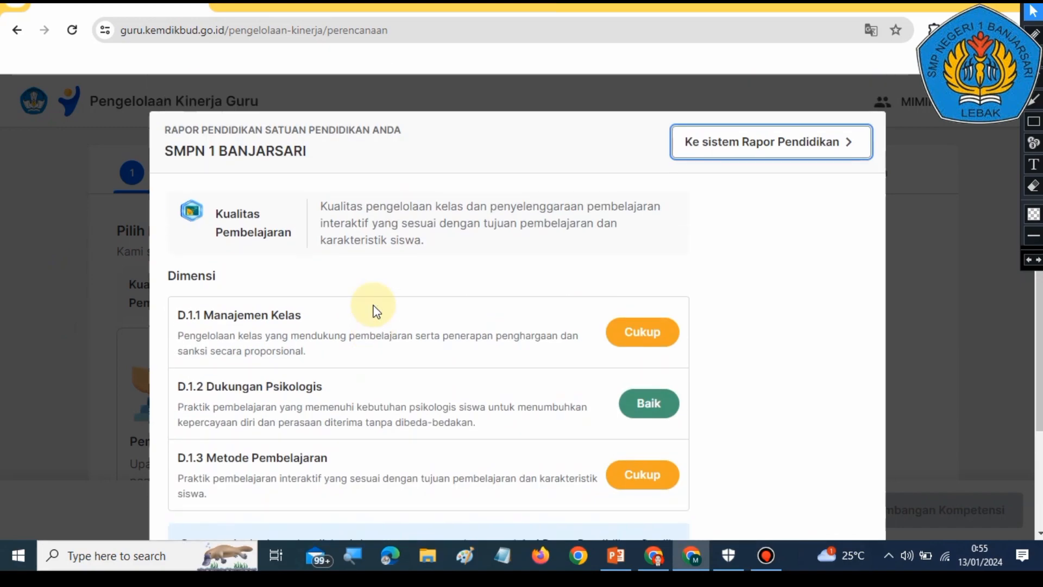
pyautogui.scroll(-3, 374, 292)
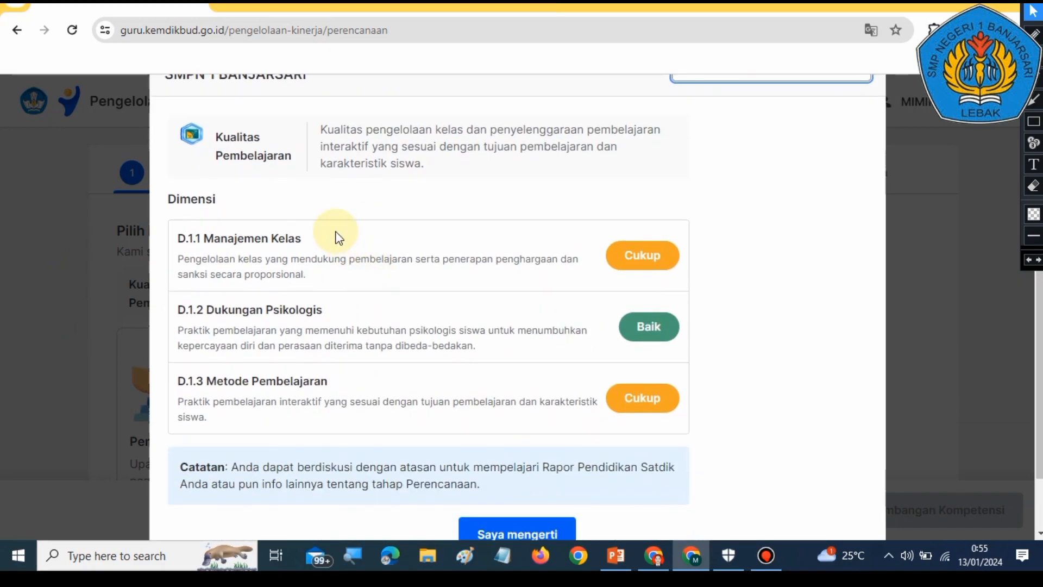
pyautogui.scroll(3, 419, 308)
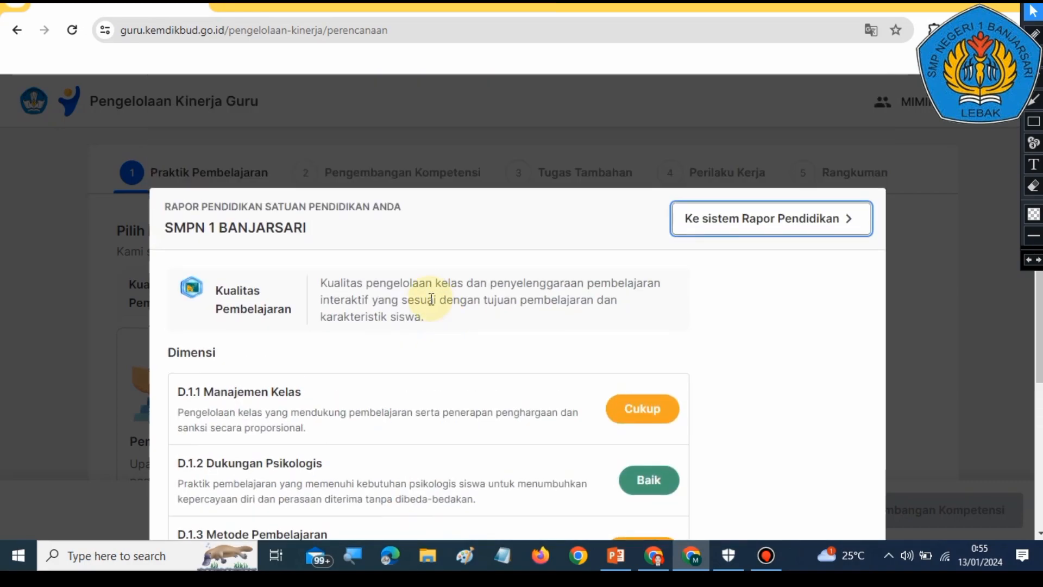
pyautogui.scroll(-5, 508, 326)
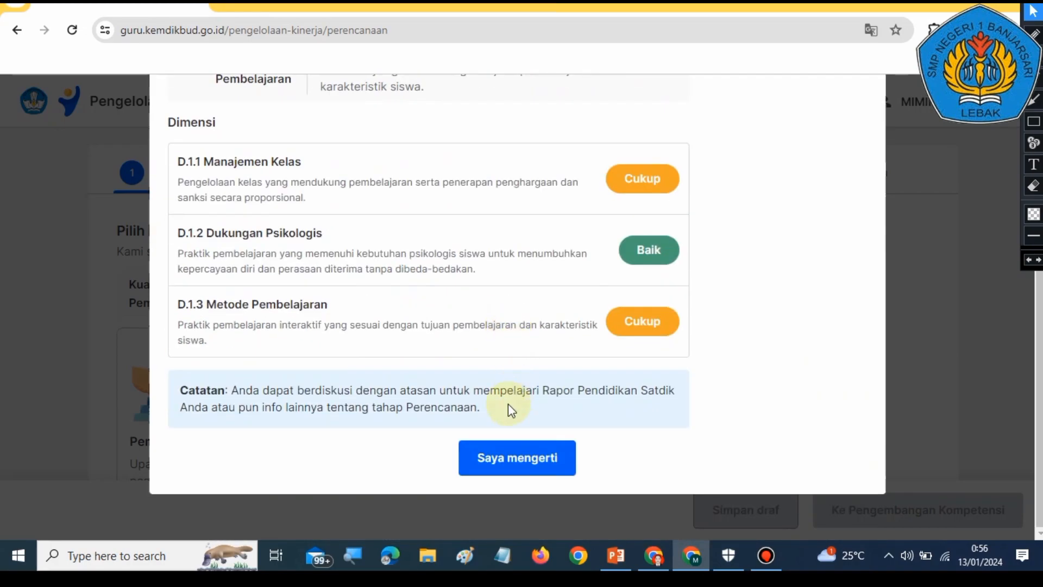
pyautogui.scroll(5, 304, 364)
pyautogui.scroll(-5, 418, 380)
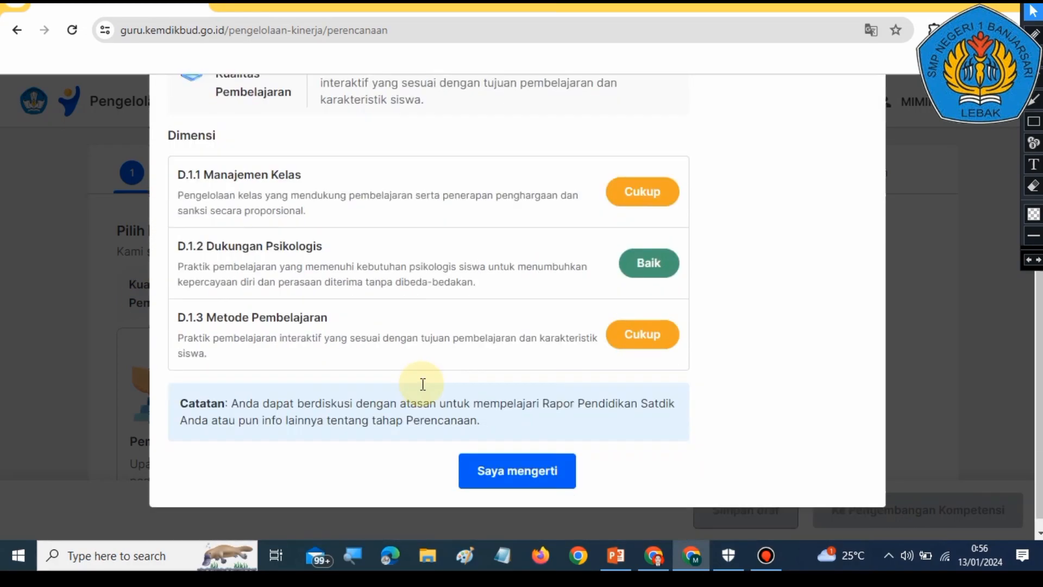
# Step: Switch to the PowerPoint guide and review slides 16 and 17 about the Rapor Pendidikan dialog
pyautogui.click(617, 556)
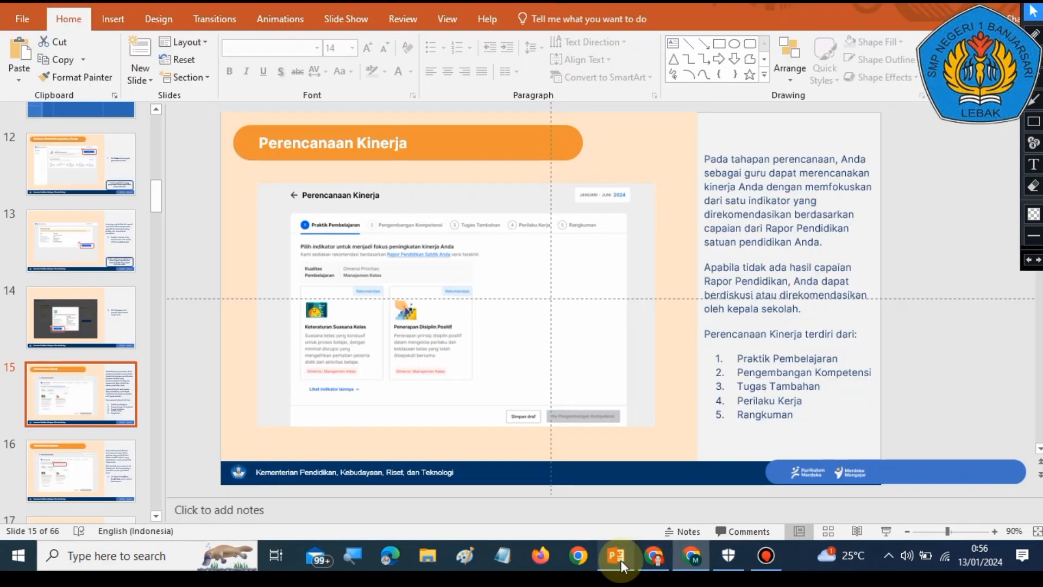
pyautogui.click(81, 448)
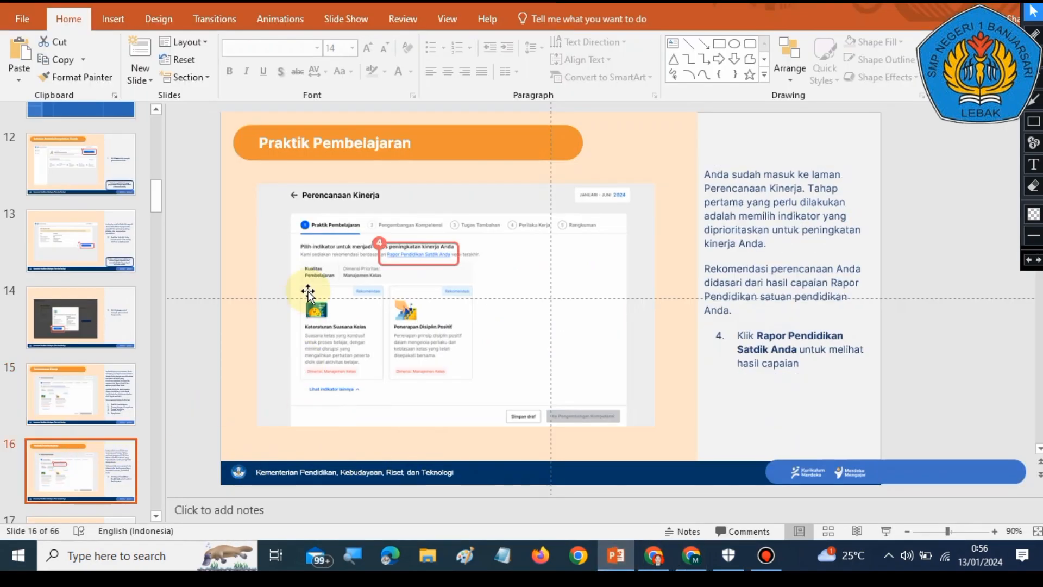
pyautogui.scroll(-1, 615, 299)
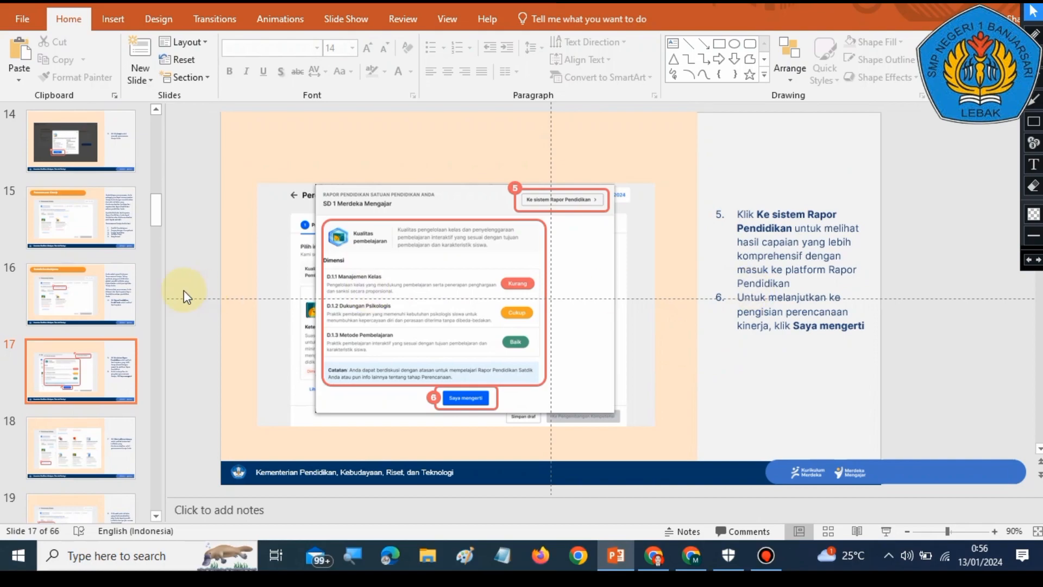
pyautogui.click(73, 283)
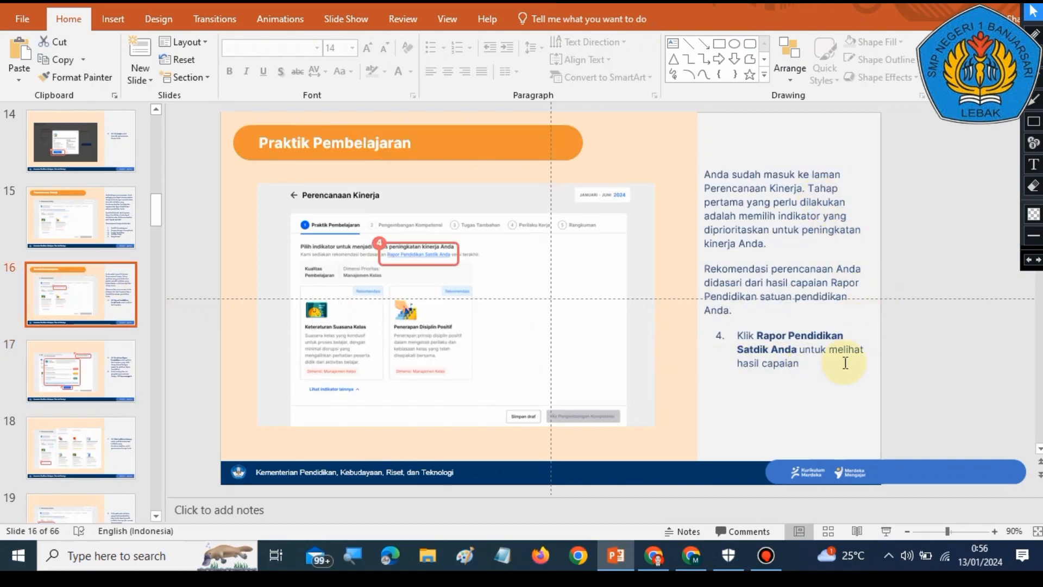
pyautogui.click(84, 378)
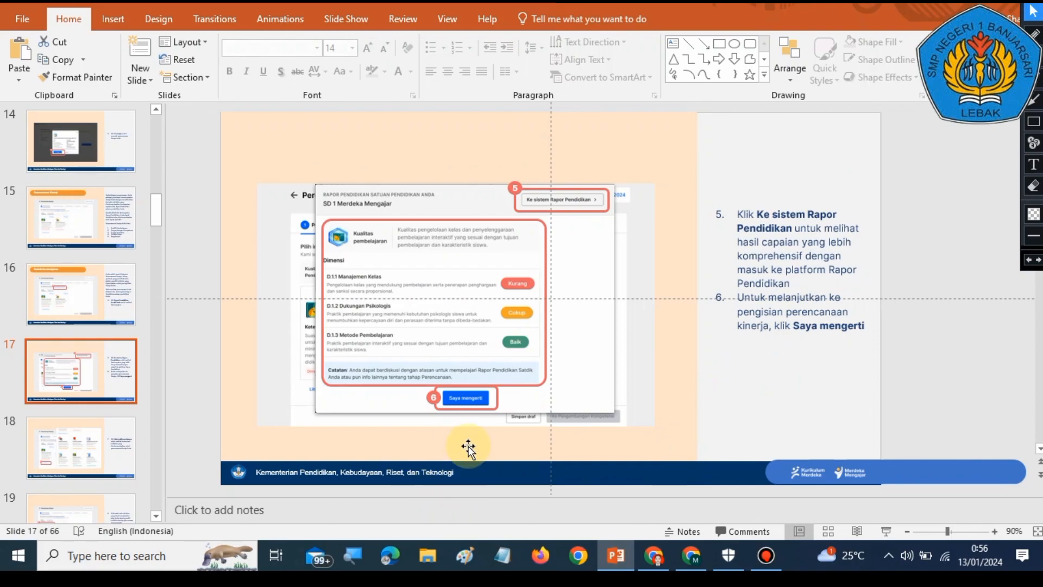
# Step: Return to the browser and dismiss the report dialog with Saya mengerti
pyautogui.click(678, 562)
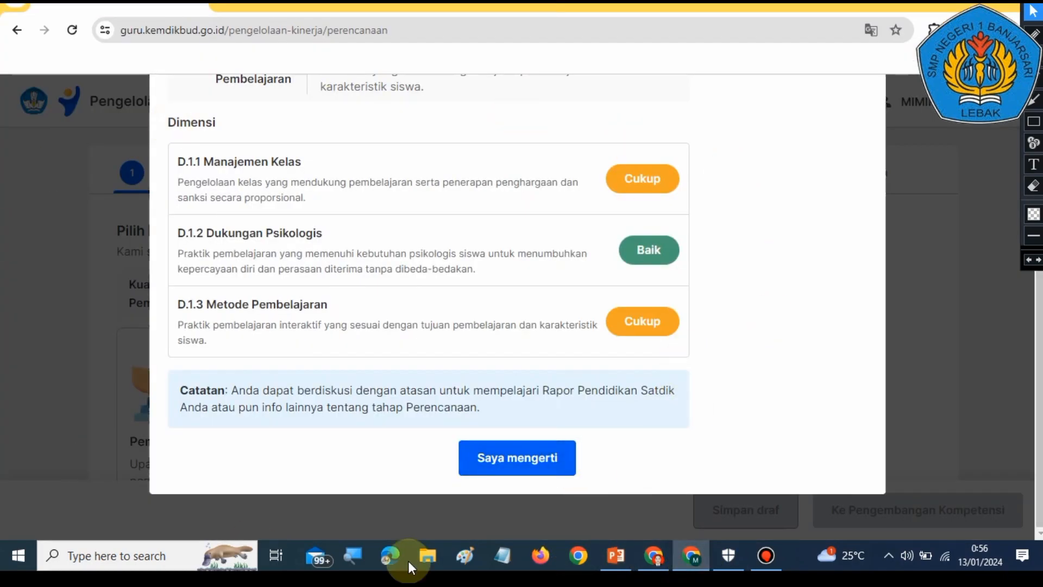
pyautogui.click(516, 457)
pyautogui.scroll(-4, 703, 372)
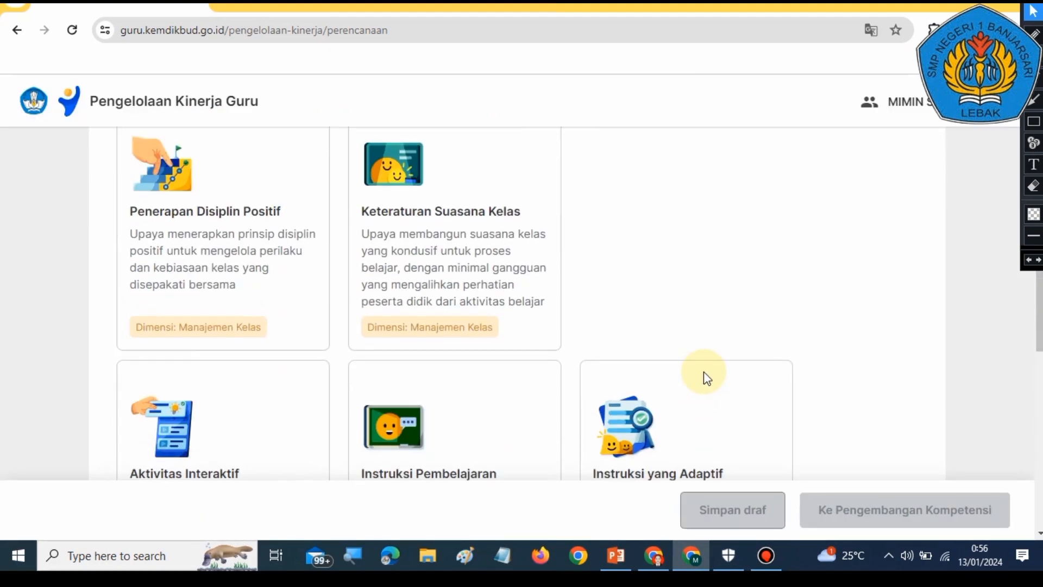
pyautogui.scroll(4, 694, 326)
pyautogui.scroll(-4, 693, 342)
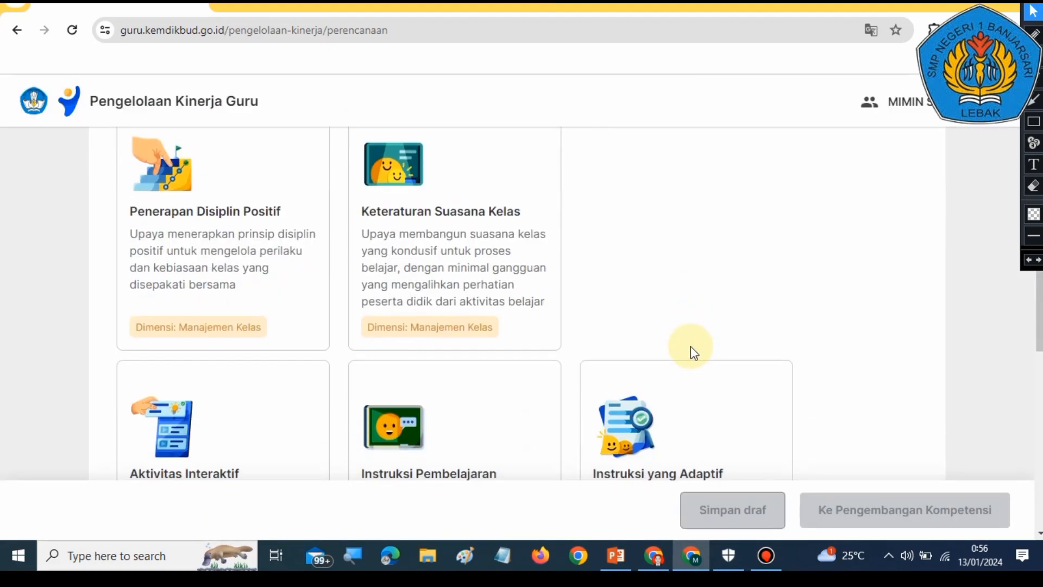
# Step: Check guide slide 18 on viewing other indicators in PowerPoint, then return to the browser
pyautogui.click(617, 559)
pyautogui.click(112, 448)
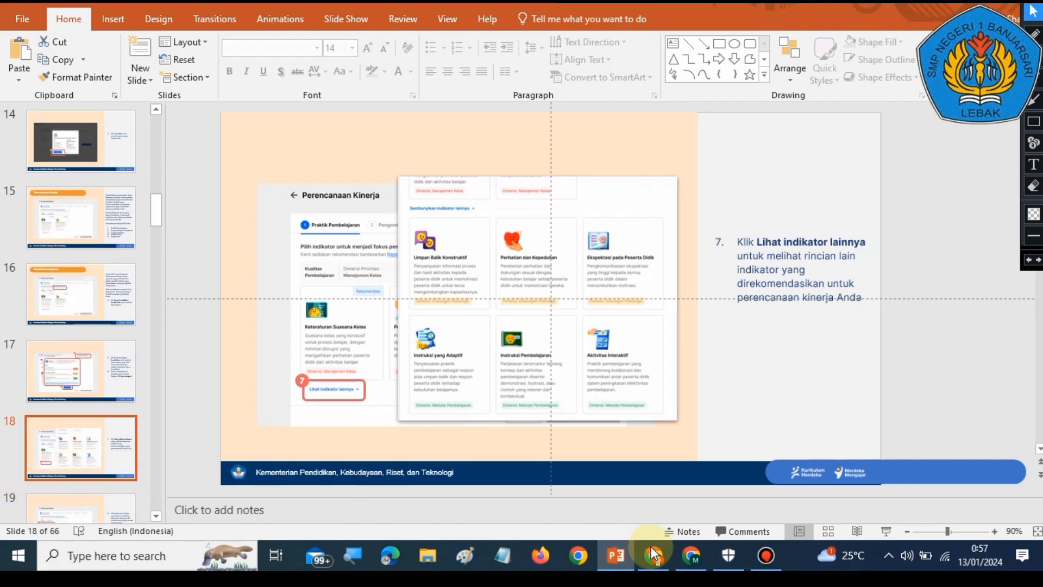
pyautogui.click(692, 556)
# Step: Scroll through all the indicator cards offered on the Praktik Pembelajaran step
pyautogui.scroll(-3, 602, 396)
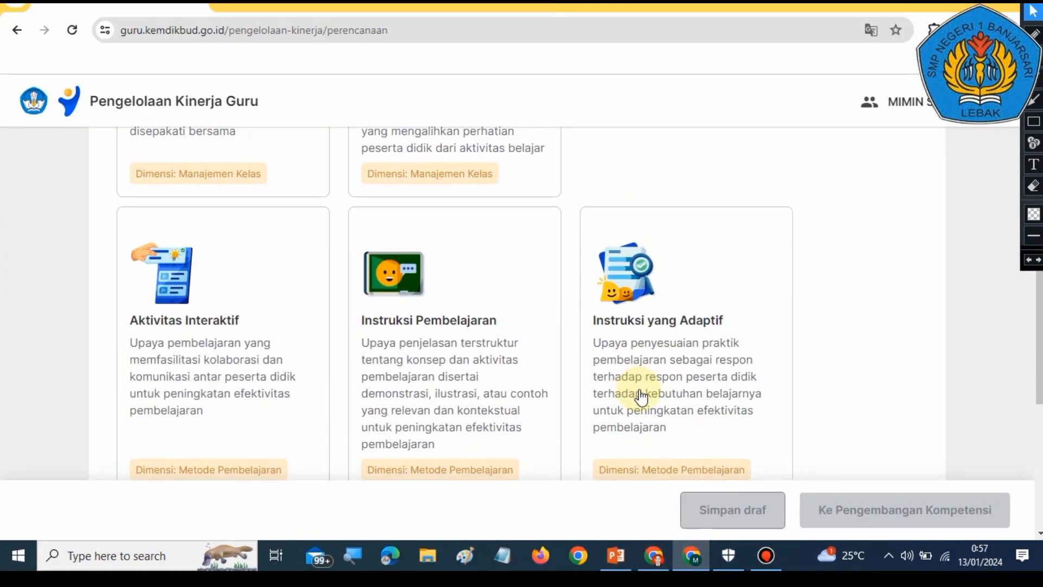
pyautogui.scroll(8, 729, 351)
pyautogui.scroll(-4, 729, 340)
pyautogui.scroll(-8, 729, 340)
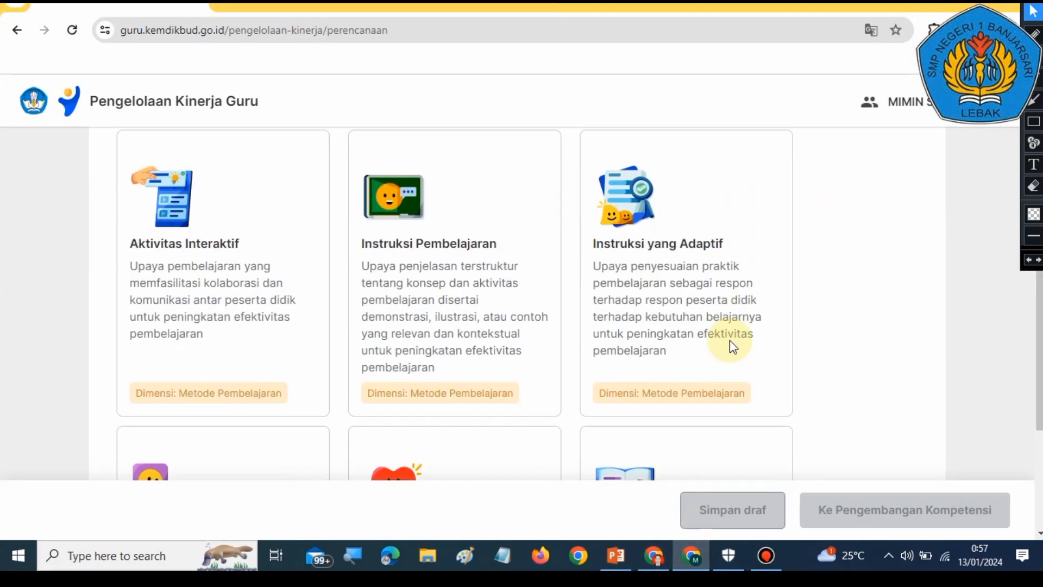
pyautogui.scroll(11, 733, 339)
pyautogui.scroll(1, 741, 338)
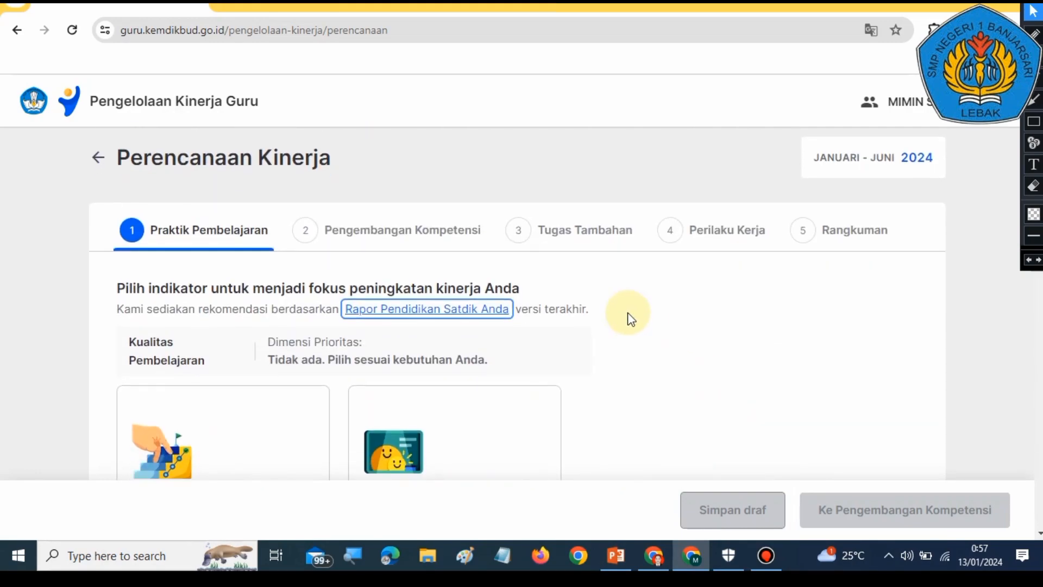
pyautogui.scroll(-4, 626, 317)
pyautogui.scroll(-1, 630, 318)
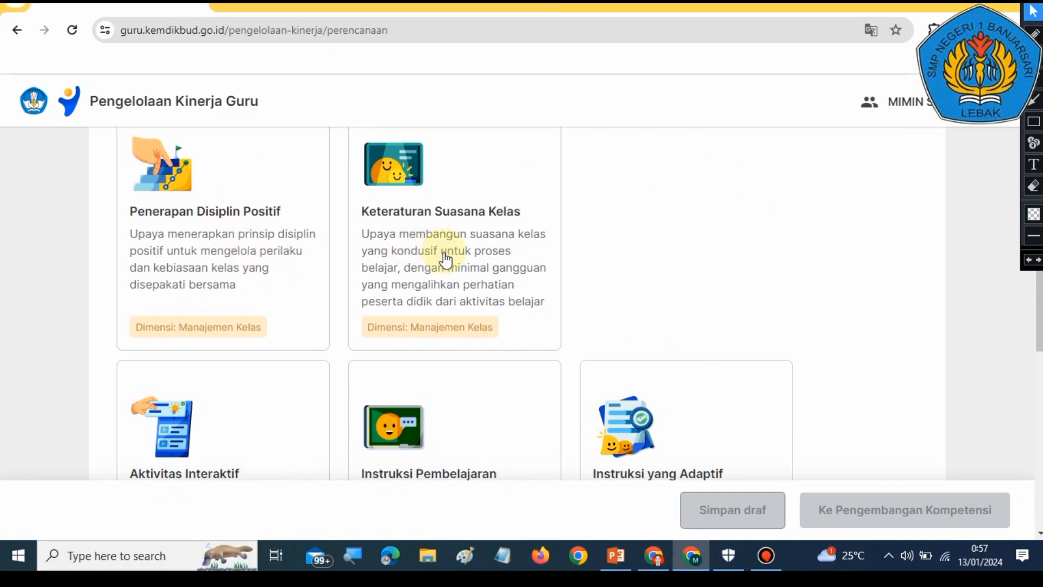
pyautogui.scroll(-8, 445, 259)
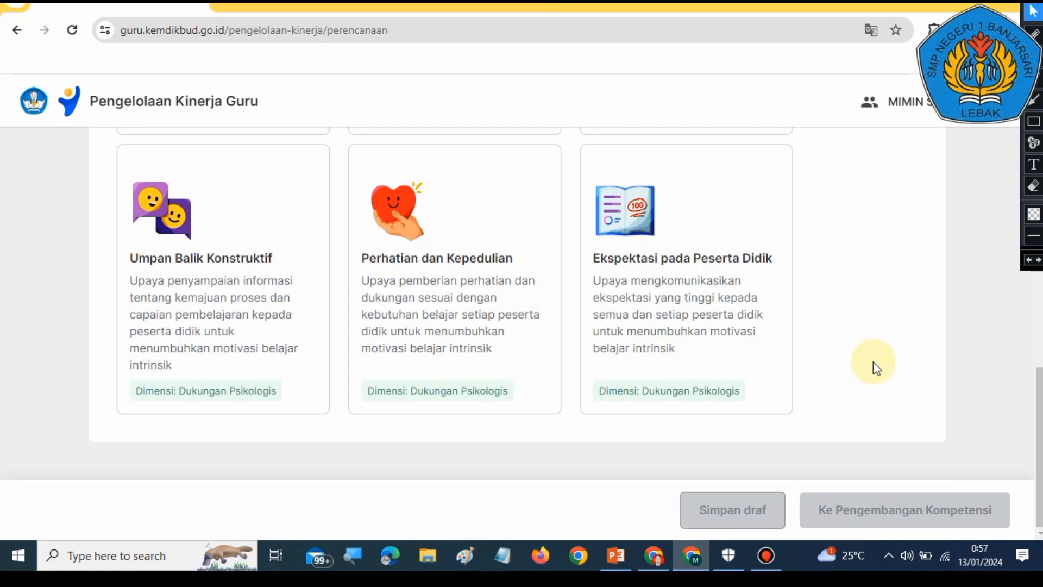
pyautogui.scroll(10, 873, 360)
pyautogui.scroll(4, 668, 337)
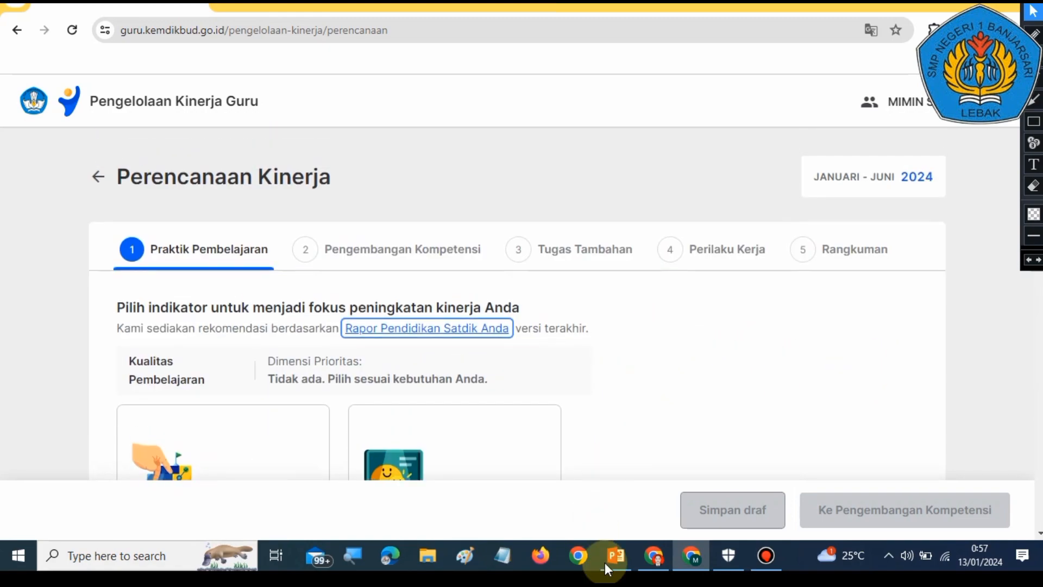
# Step: Open guide slide 19 on choosing an indicator in PowerPoint, then switch back to the browser
pyautogui.click(623, 563)
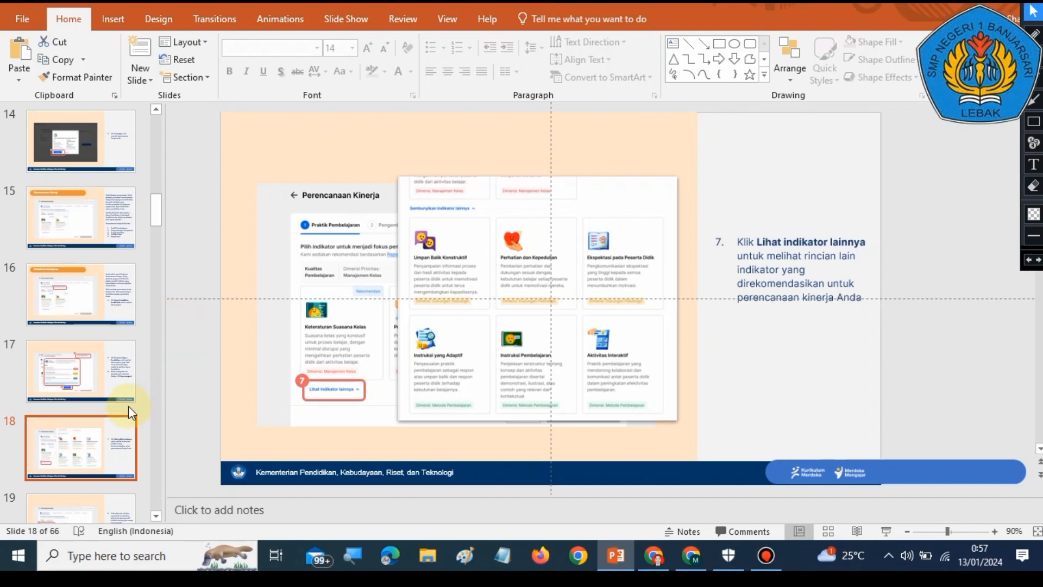
pyautogui.scroll(-1, 130, 408)
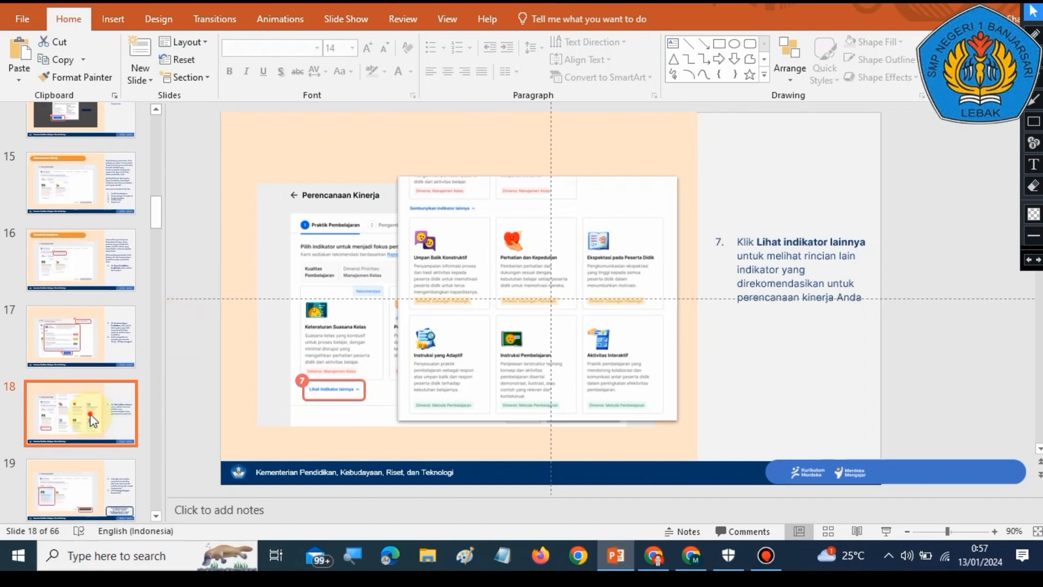
pyautogui.click(82, 491)
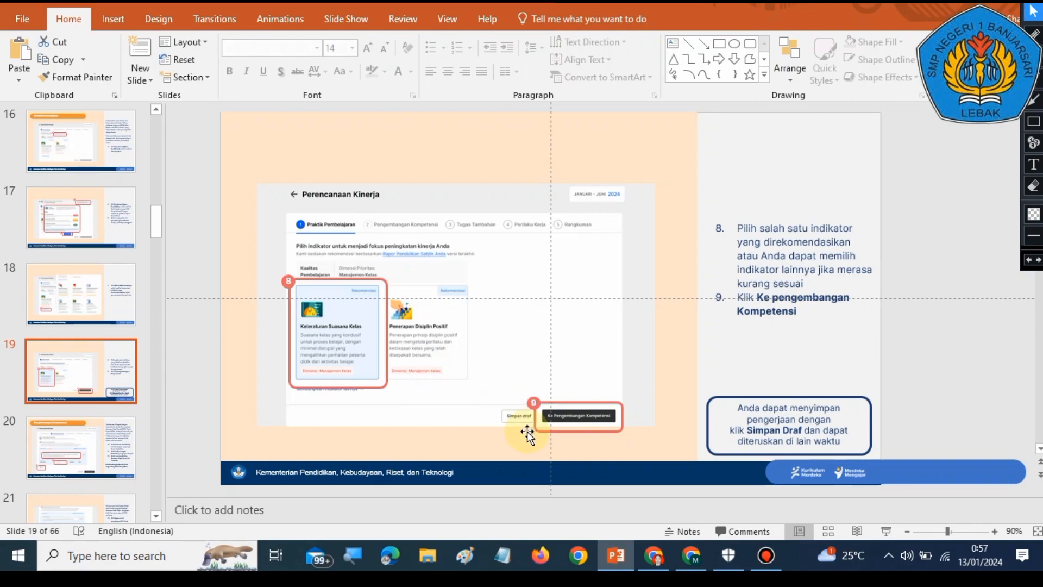
pyautogui.click(690, 555)
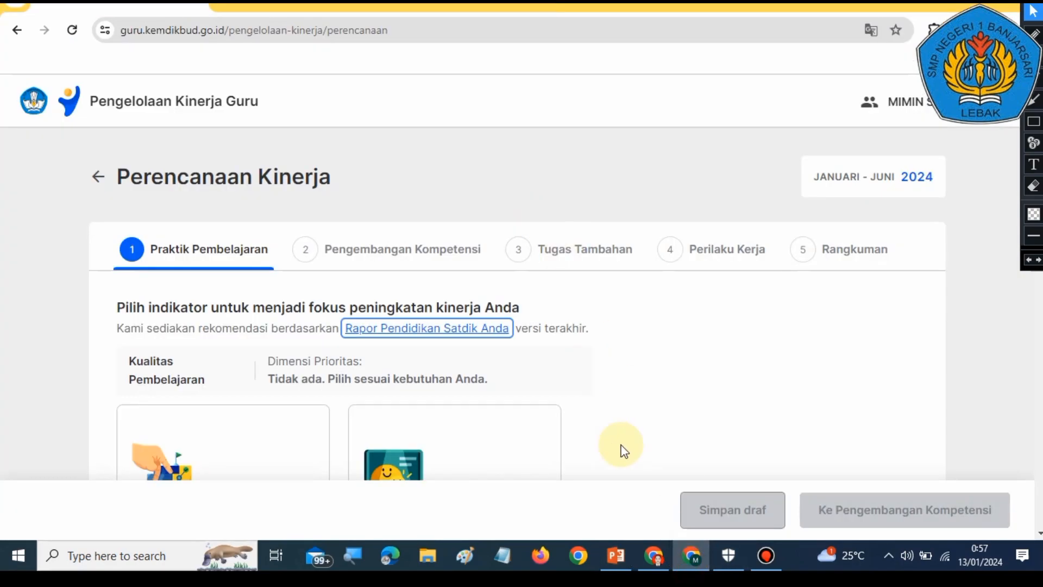
# Step: Browse the indicator cards offered on the Praktik Pembelajaran step
pyautogui.scroll(-5, 623, 449)
pyautogui.scroll(5, 628, 466)
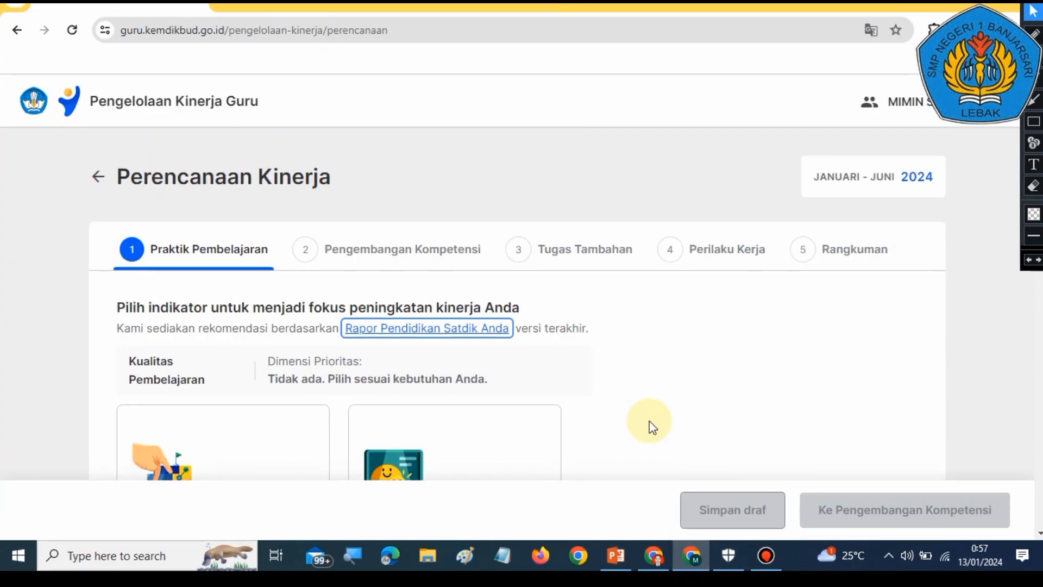
pyautogui.scroll(-1, 652, 428)
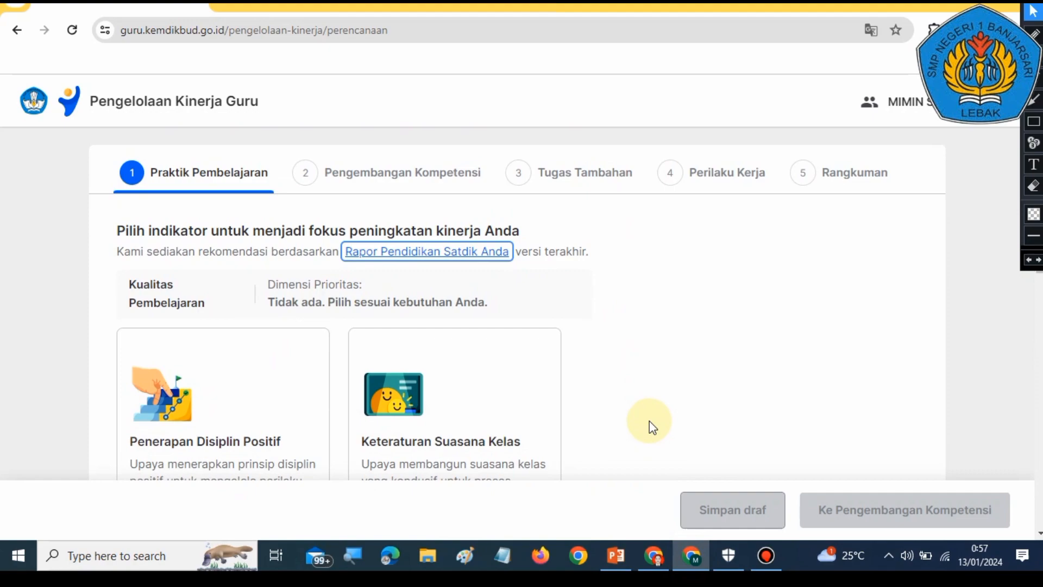
pyautogui.scroll(-2, 649, 426)
pyautogui.scroll(2, 570, 396)
pyautogui.scroll(-3, 554, 377)
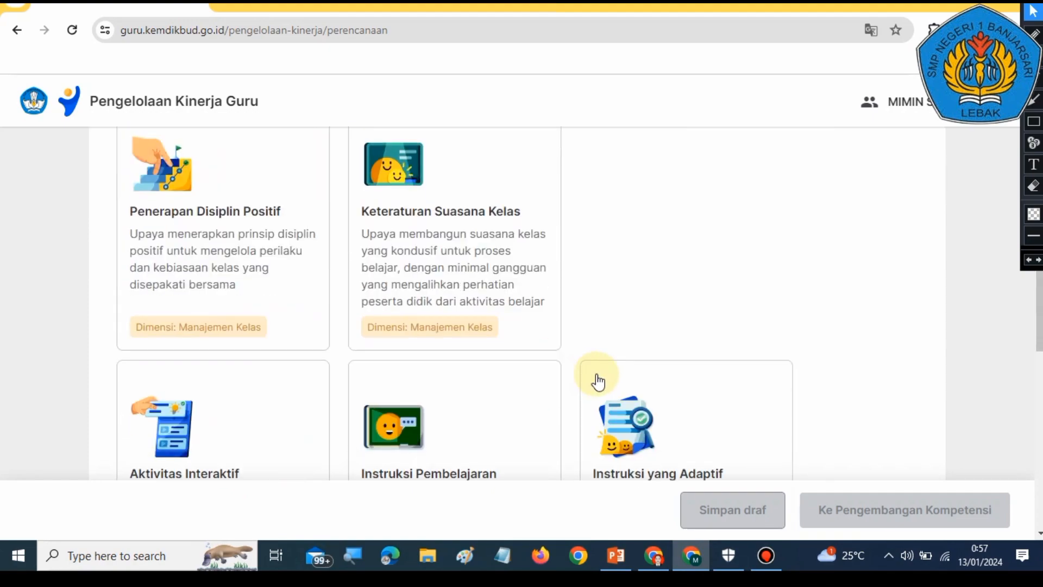
pyautogui.scroll(1, 661, 298)
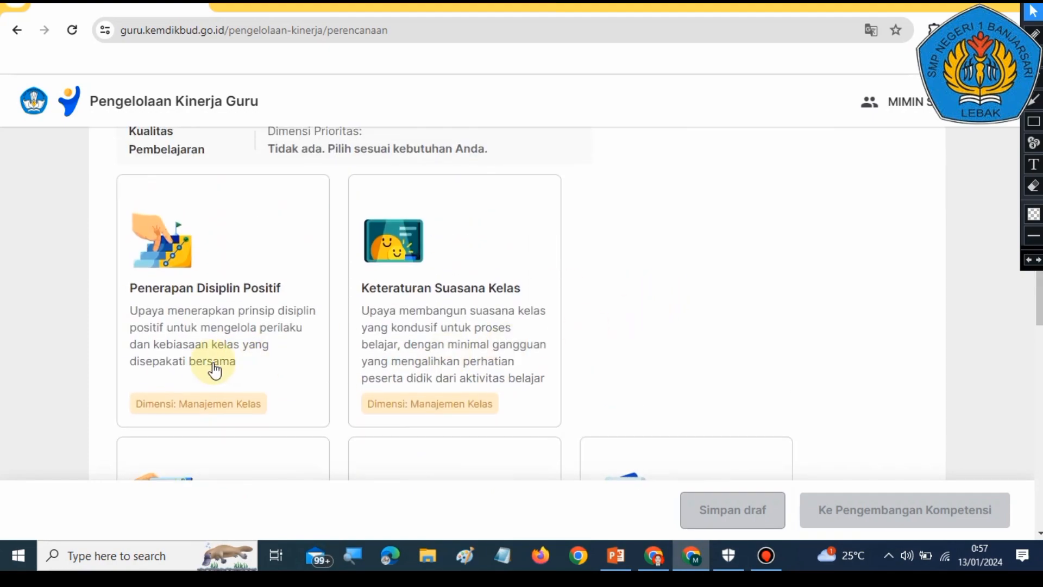
# Step: Select Penerapan Disiplin Positif as the Praktik Pembelajaran indicator, briefly trying Keteraturan Suasana Kelas first
pyautogui.click(214, 371)
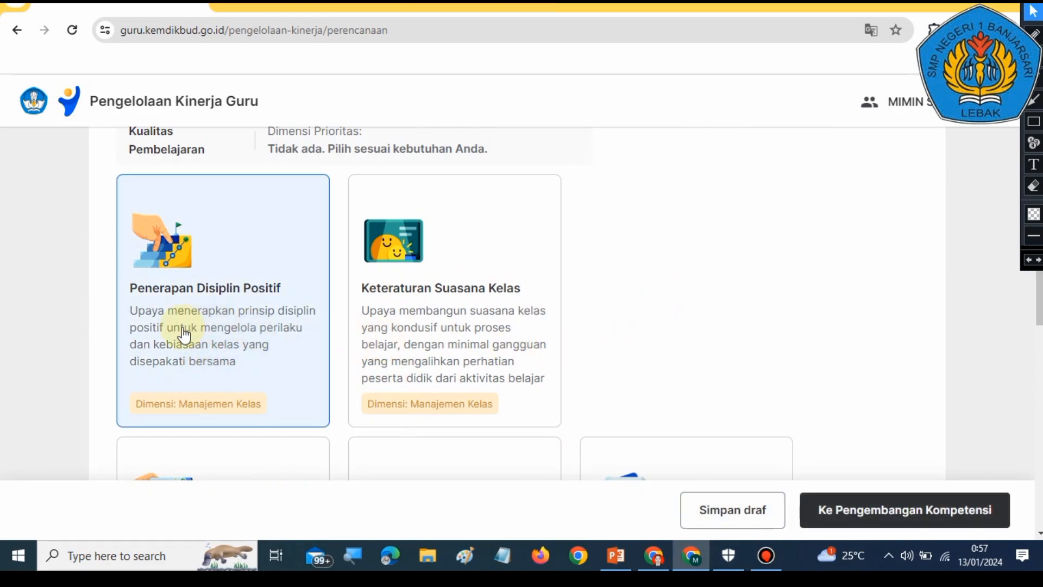
pyautogui.scroll(-3, 602, 357)
pyautogui.scroll(2, 601, 361)
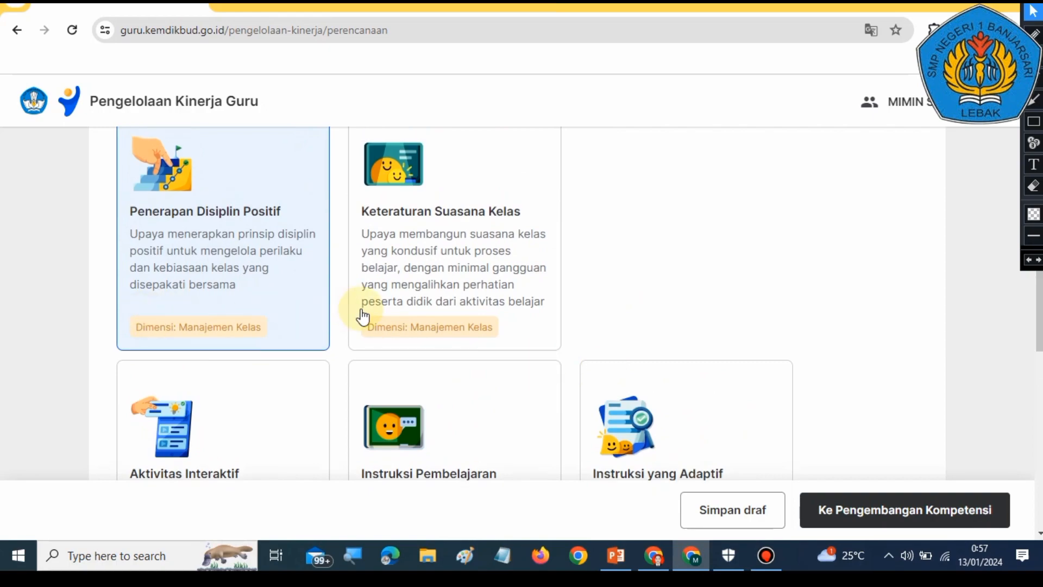
pyautogui.click(459, 298)
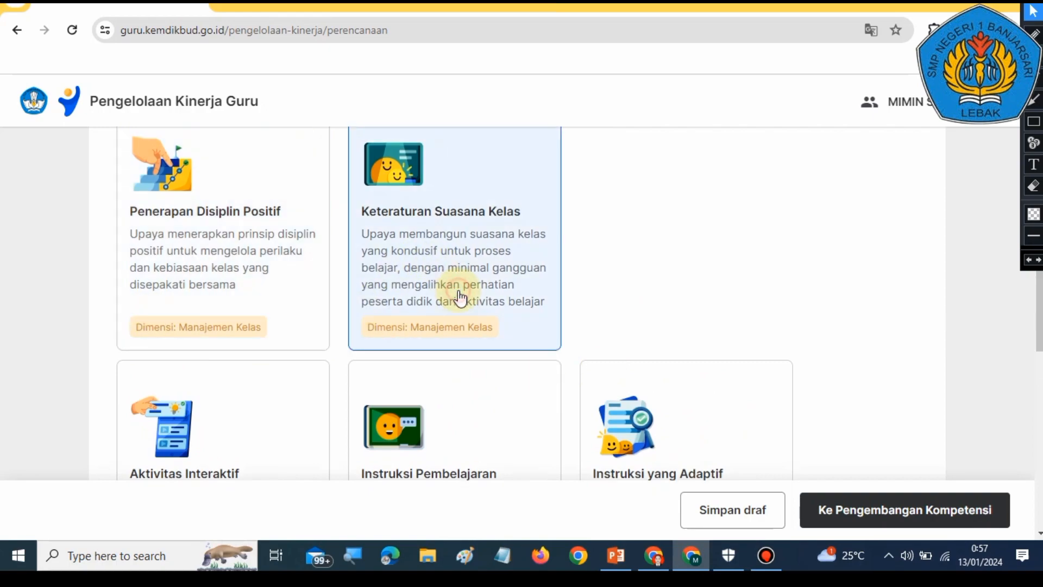
pyautogui.click(239, 318)
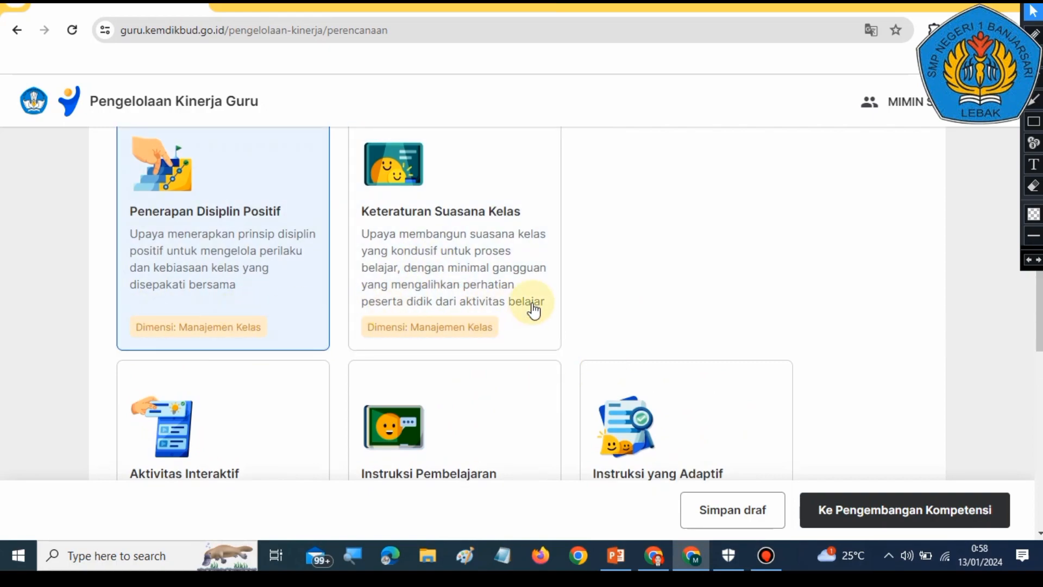
# Step: Look over the selected indicator card and the remaining cards on the page
pyautogui.scroll(-4, 533, 308)
pyautogui.scroll(2, 537, 374)
pyautogui.scroll(3, 535, 374)
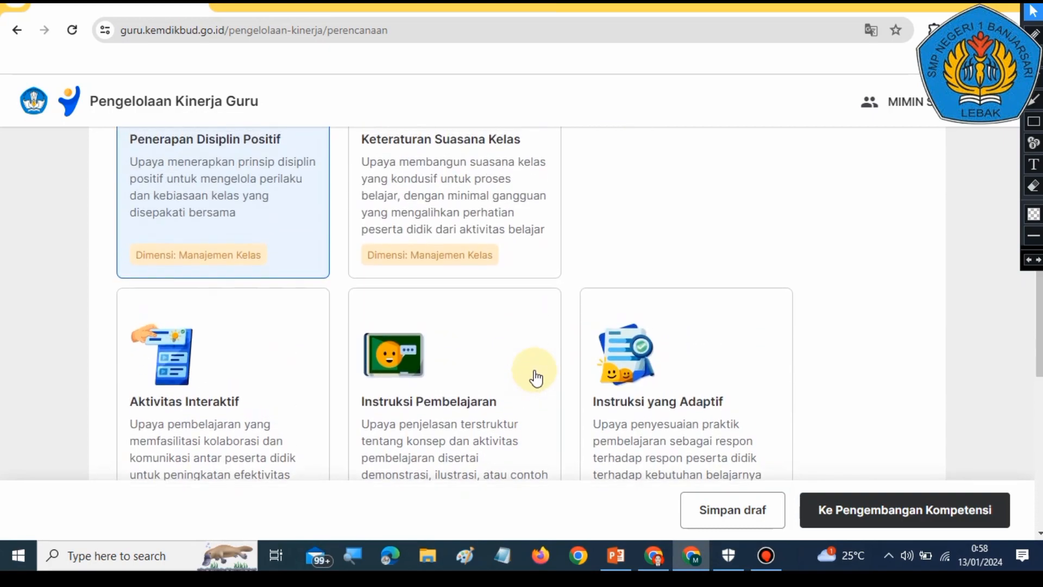
pyautogui.scroll(-1, 589, 361)
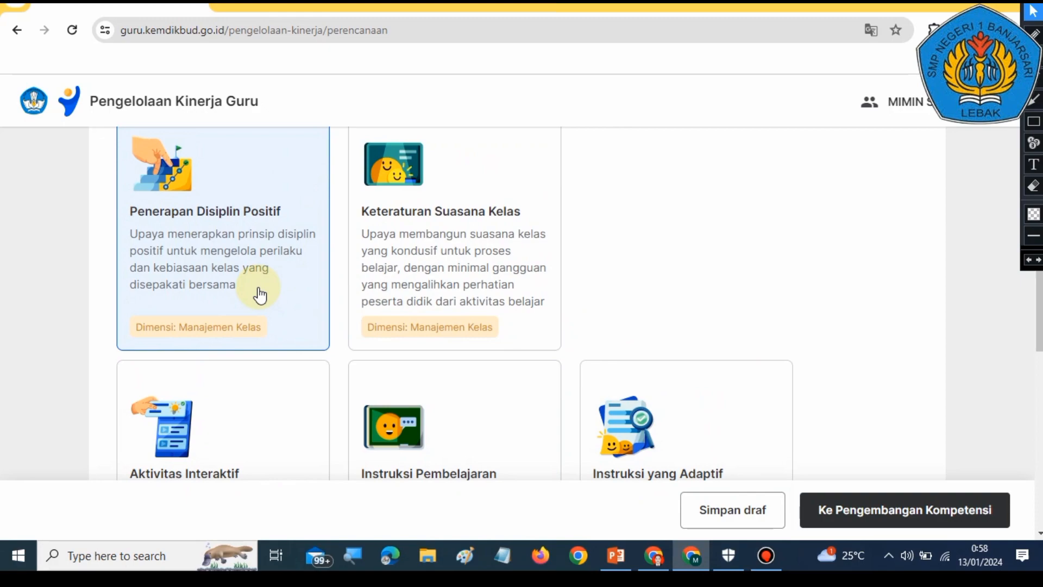
pyautogui.click(664, 262)
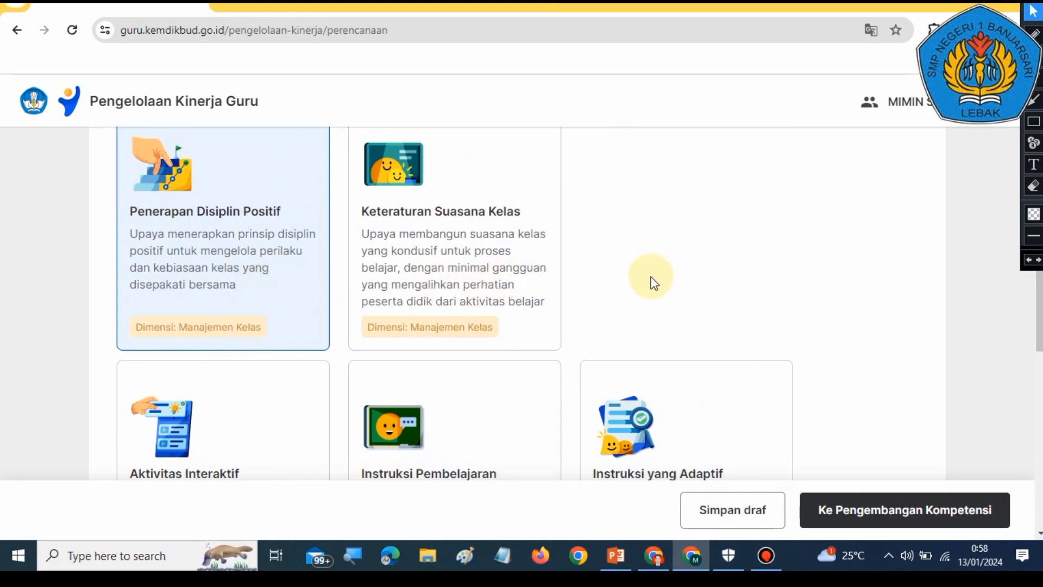
pyautogui.scroll(1, 654, 281)
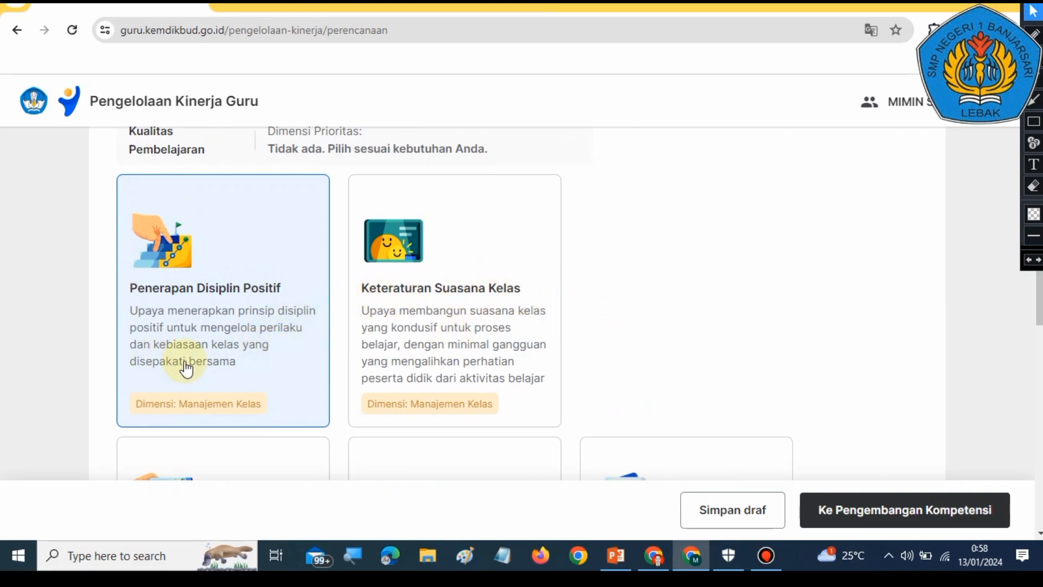
pyautogui.scroll(1, 734, 356)
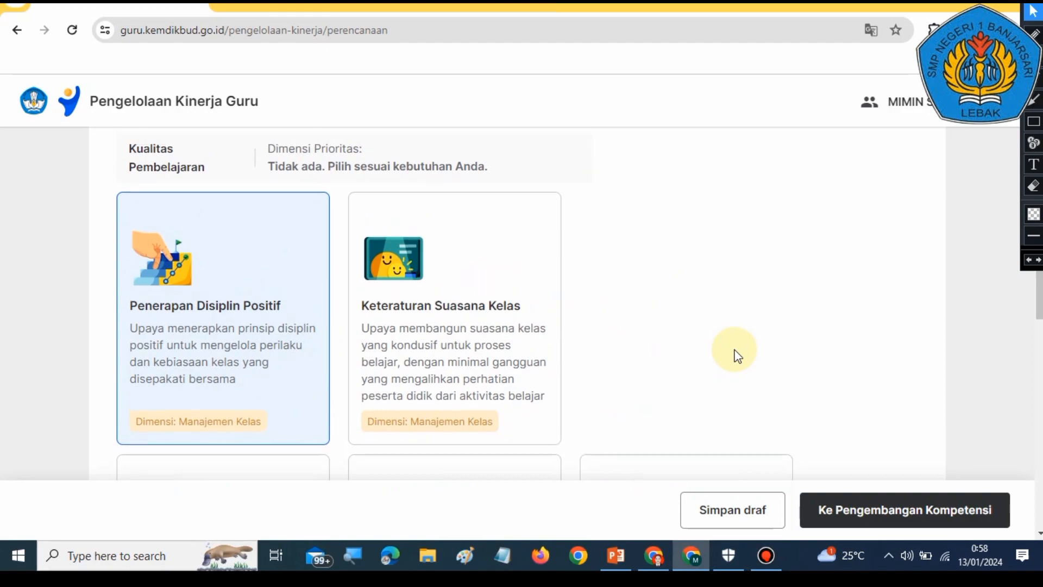
pyautogui.scroll(-2, 734, 355)
pyautogui.scroll(2, 733, 356)
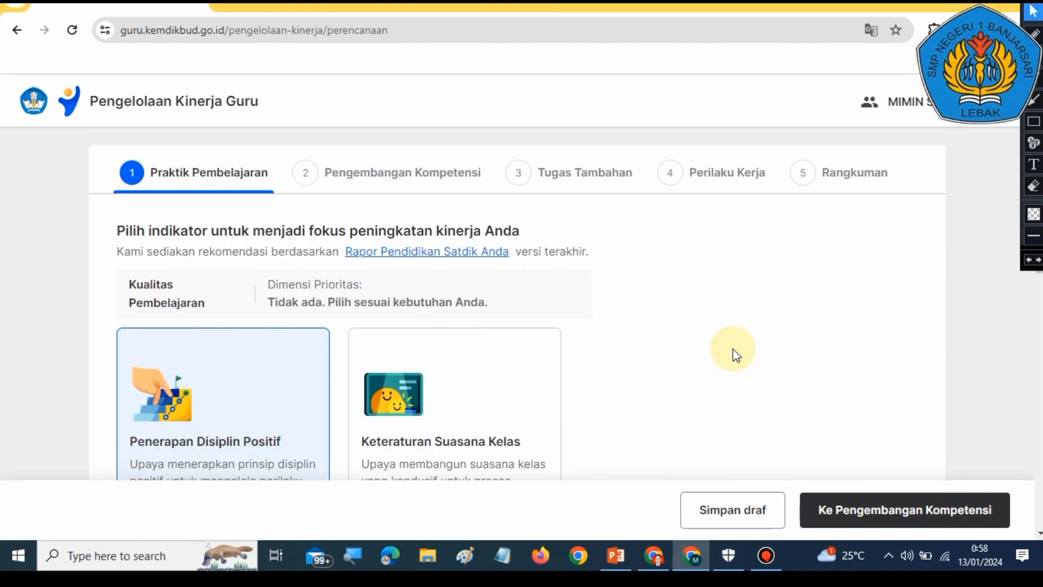
pyautogui.scroll(-2, 733, 356)
pyautogui.scroll(2, 733, 356)
pyautogui.scroll(-2, 733, 356)
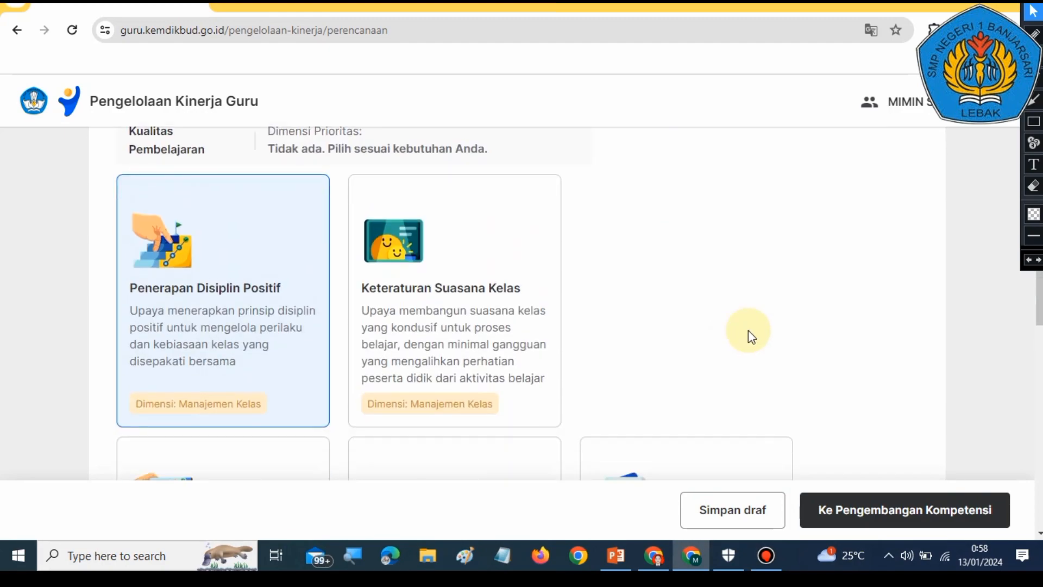
# Step: Continue to the Pengembangan Kompetensi step of Perencanaan Kinerja
pyautogui.click(1033, 100)
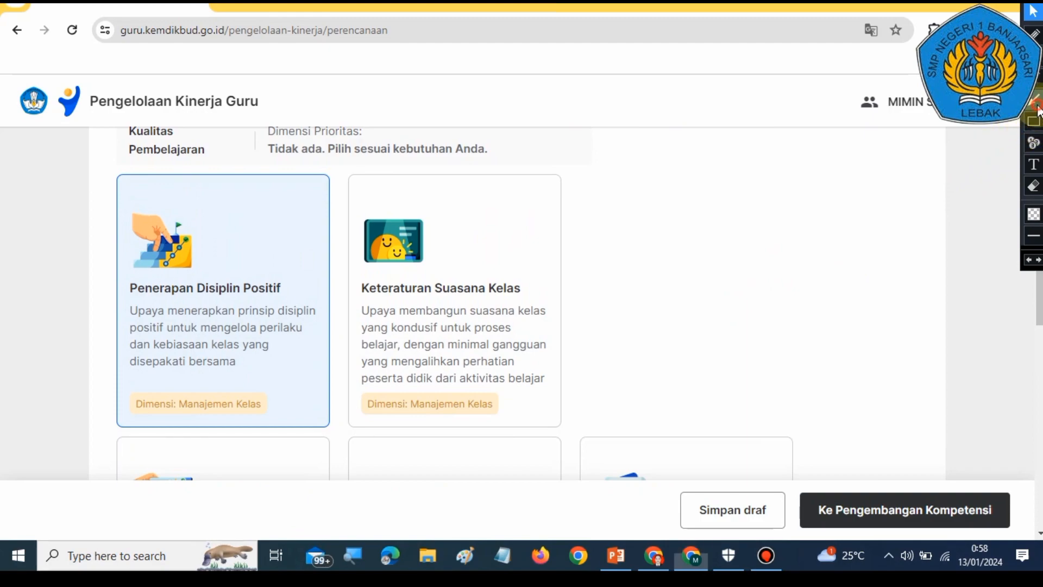
pyautogui.moveTo(827, 320); pyautogui.dragTo(899, 480)
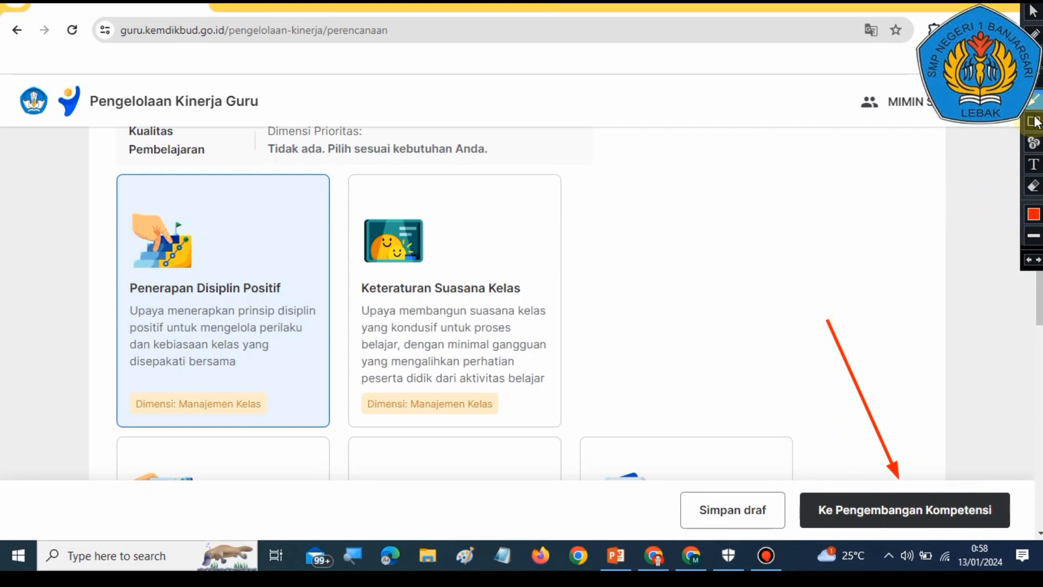
pyautogui.click(1030, 262)
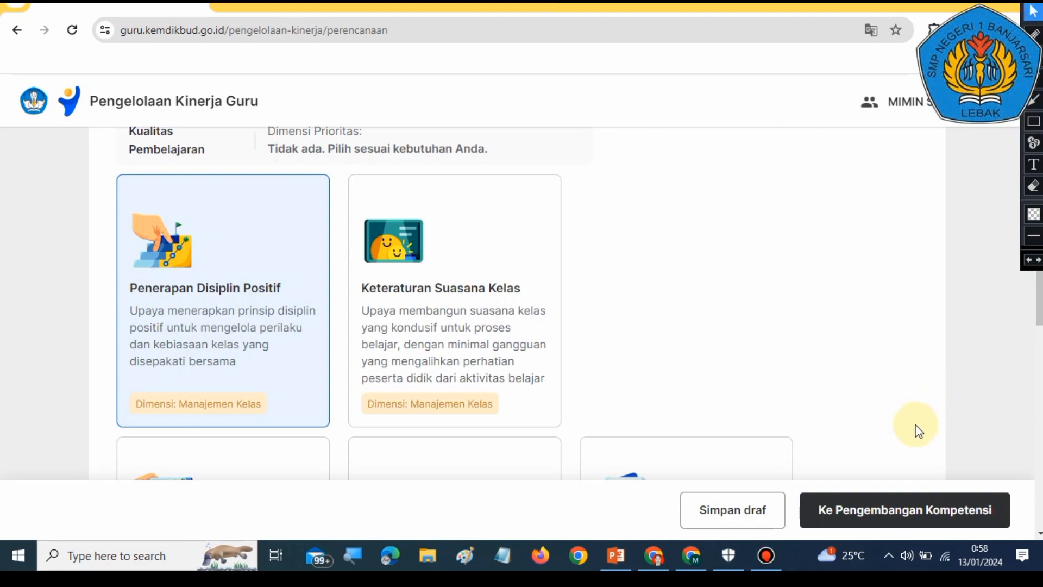
pyautogui.click(904, 507)
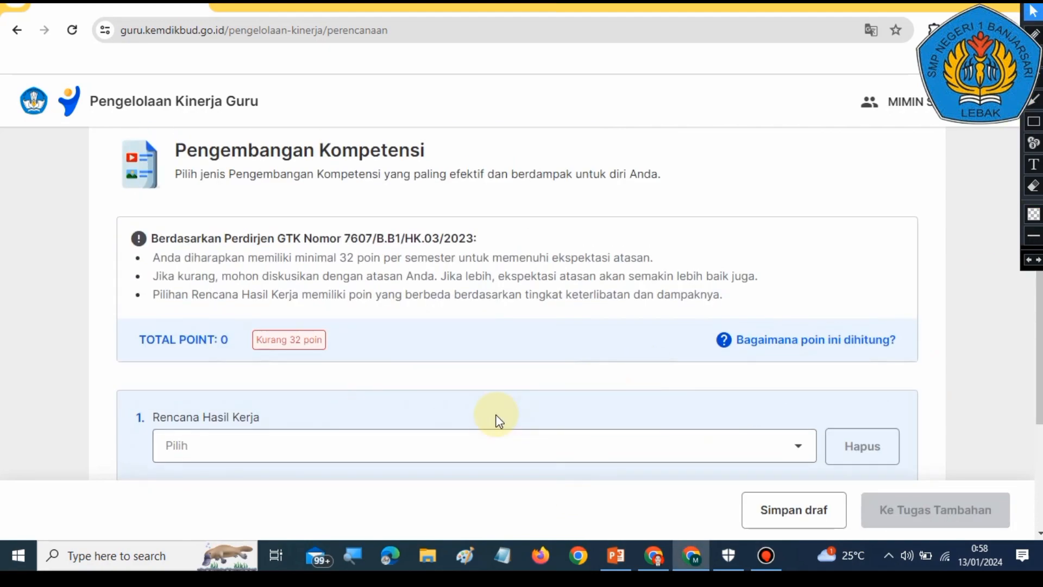
# Step: Open guide slide 20 on Pengembangan Kompetensi in PowerPoint
pyautogui.click(613, 556)
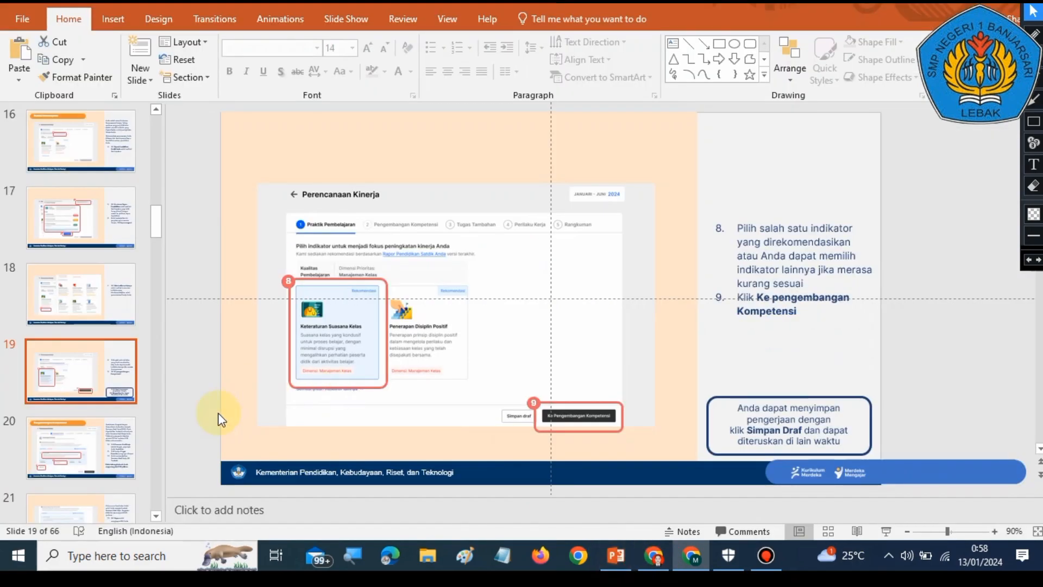
pyautogui.click(92, 448)
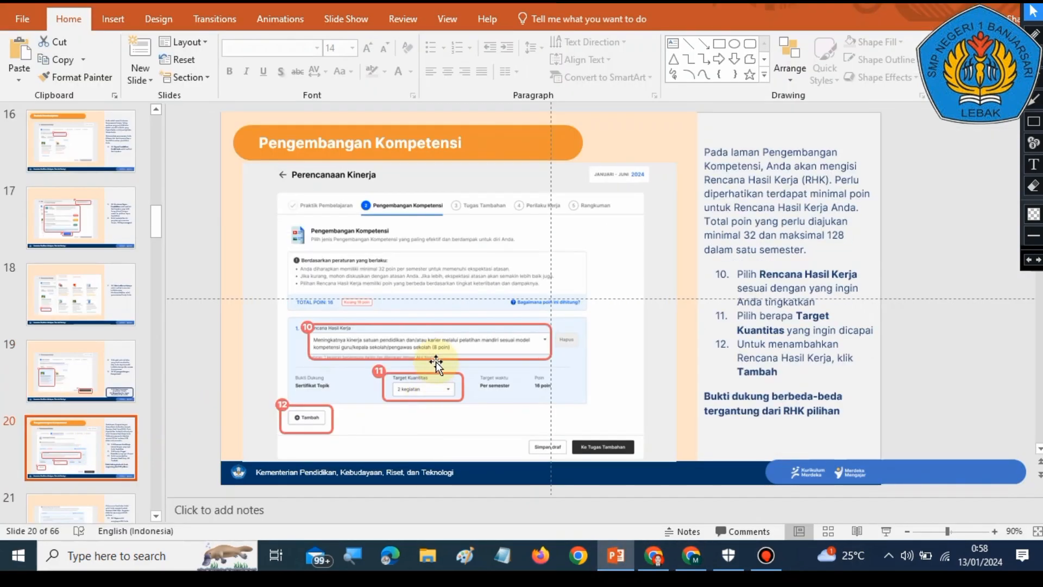
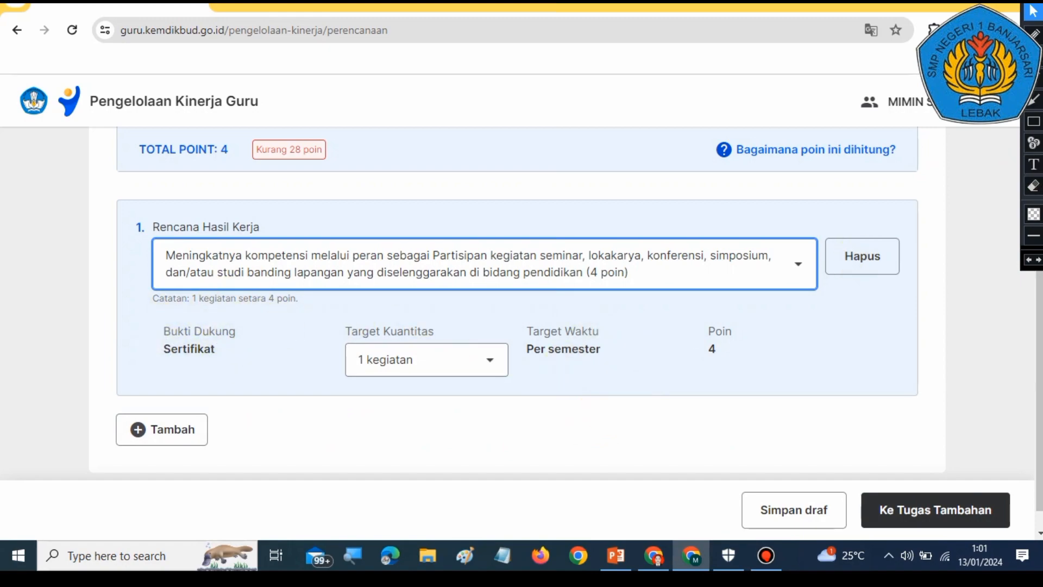
pyautogui.click(1035, 101)
pyautogui.moveTo(51, 338); pyautogui.dragTo(161, 356)
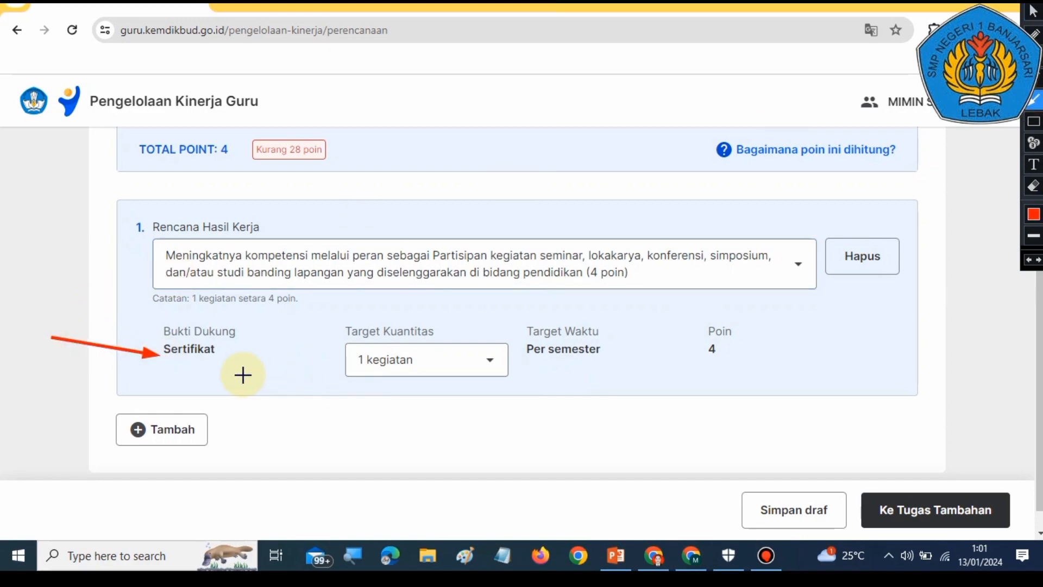
pyautogui.moveTo(240, 375); pyautogui.dragTo(330, 357)
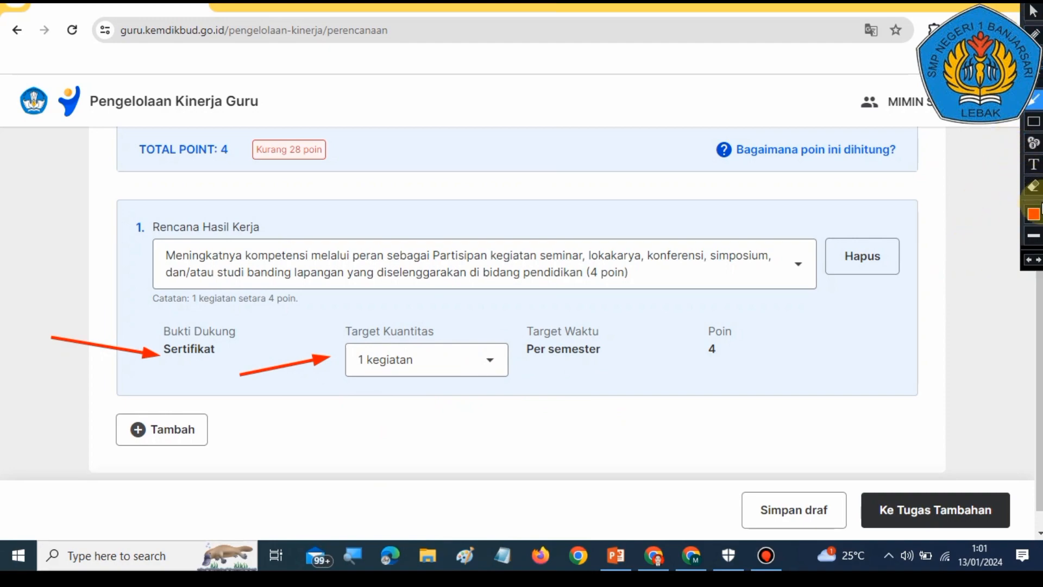
pyautogui.click(1030, 261)
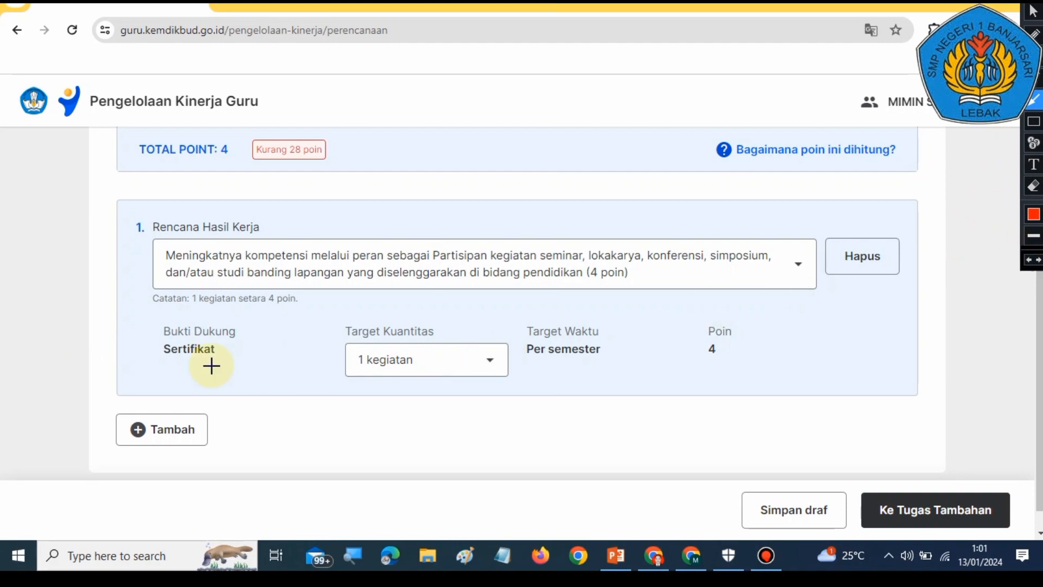
pyautogui.click(1031, 16)
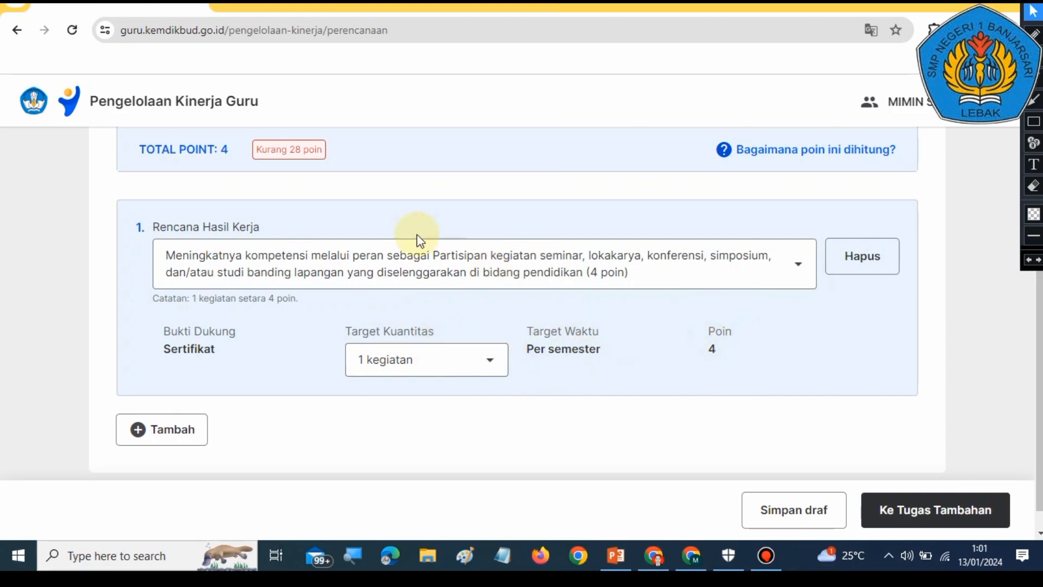
pyautogui.scroll(1, 233, 228)
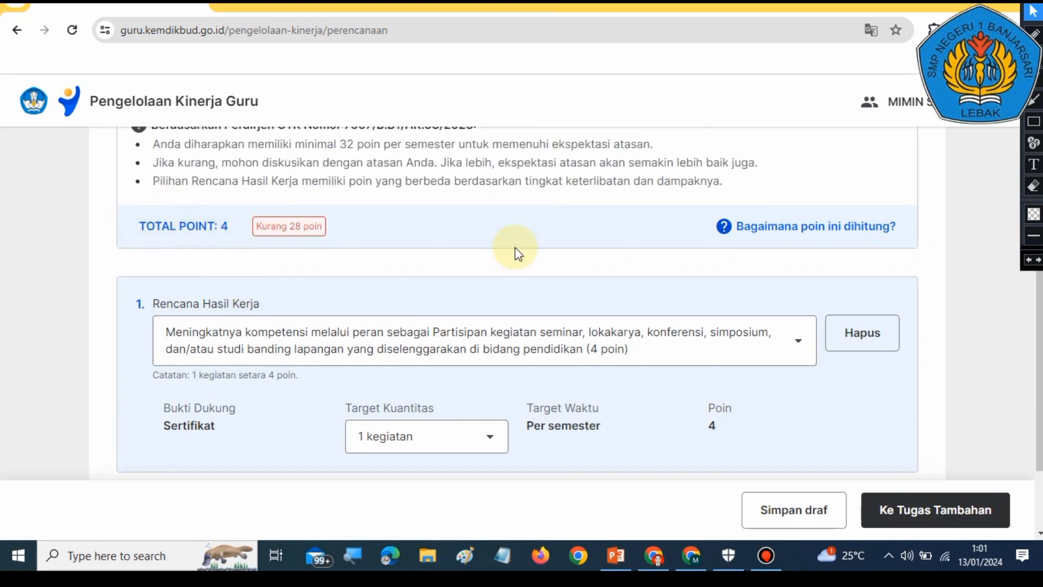
pyautogui.click(1033, 121)
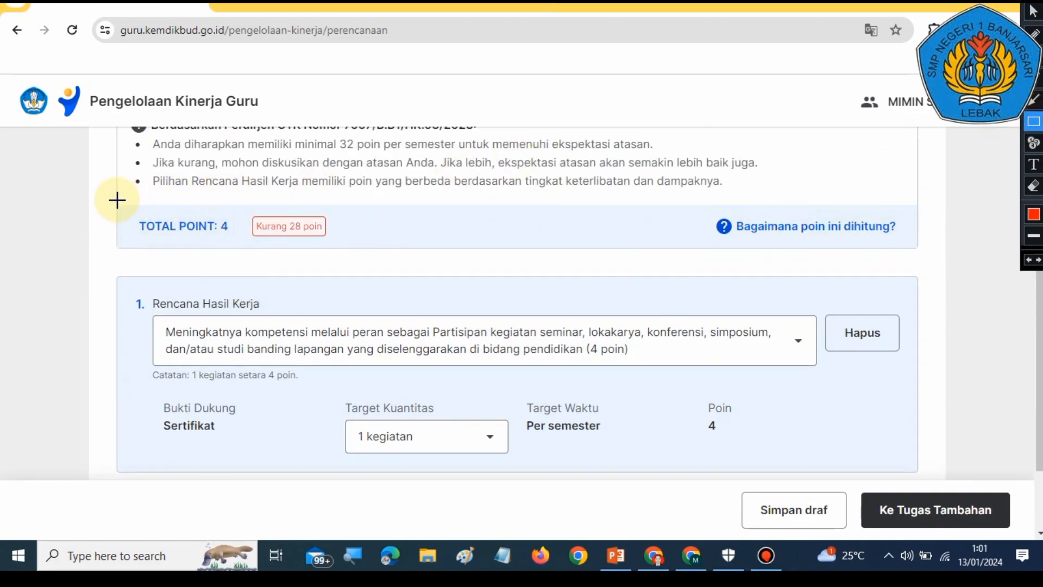
pyautogui.moveTo(116, 200); pyautogui.dragTo(244, 255)
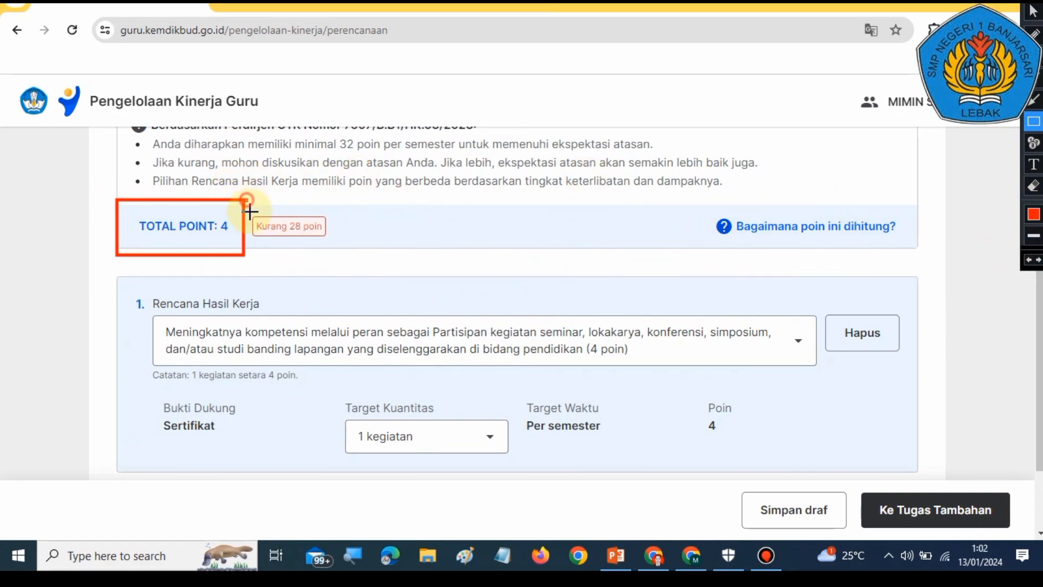
pyautogui.moveTo(246, 200); pyautogui.dragTo(342, 256)
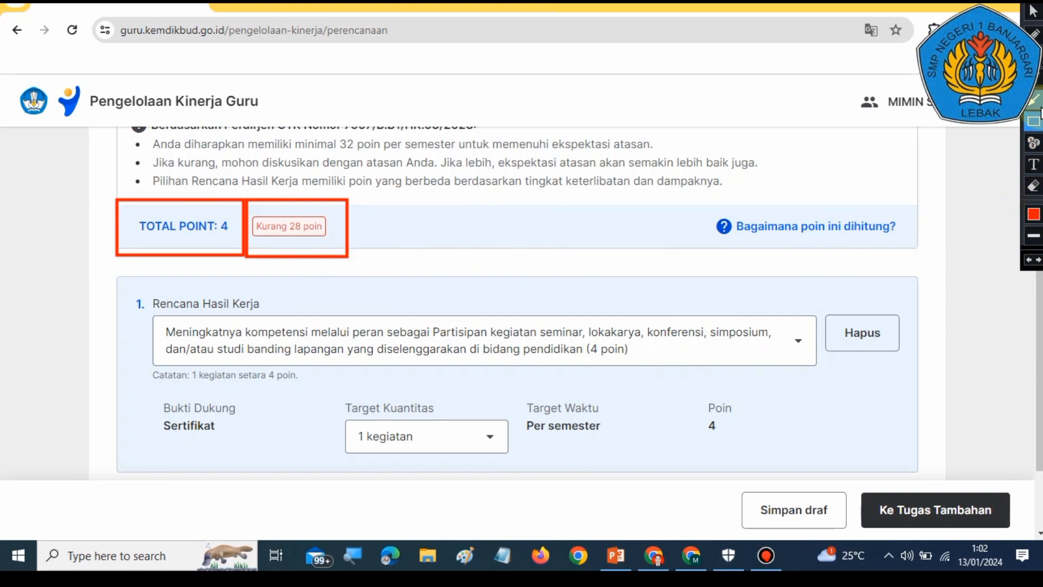
pyautogui.click(1033, 101)
pyautogui.moveTo(537, 220); pyautogui.dragTo(355, 231)
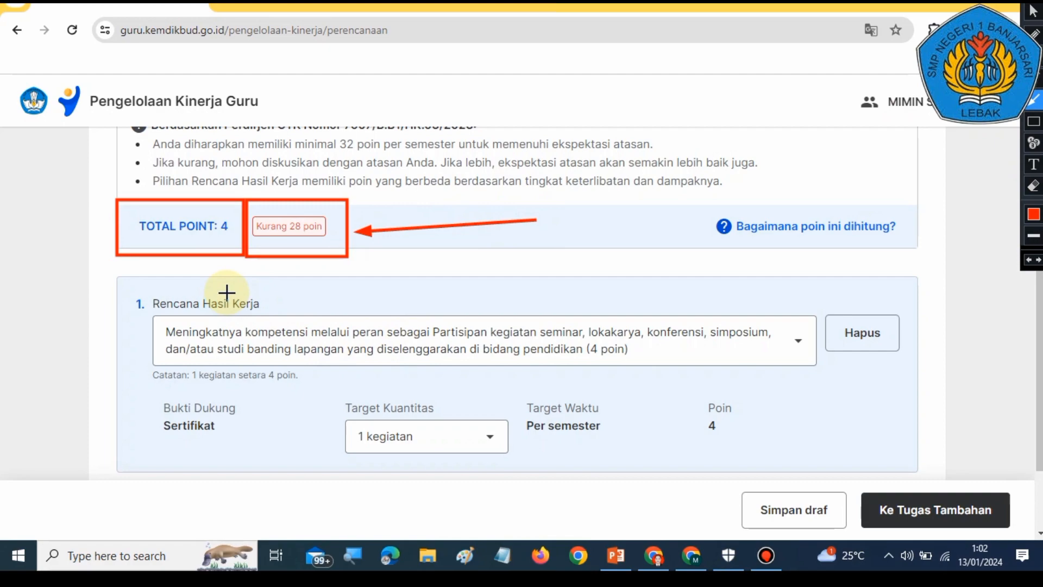
pyautogui.click(1029, 261)
pyautogui.click(1028, 261)
pyautogui.click(1028, 261)
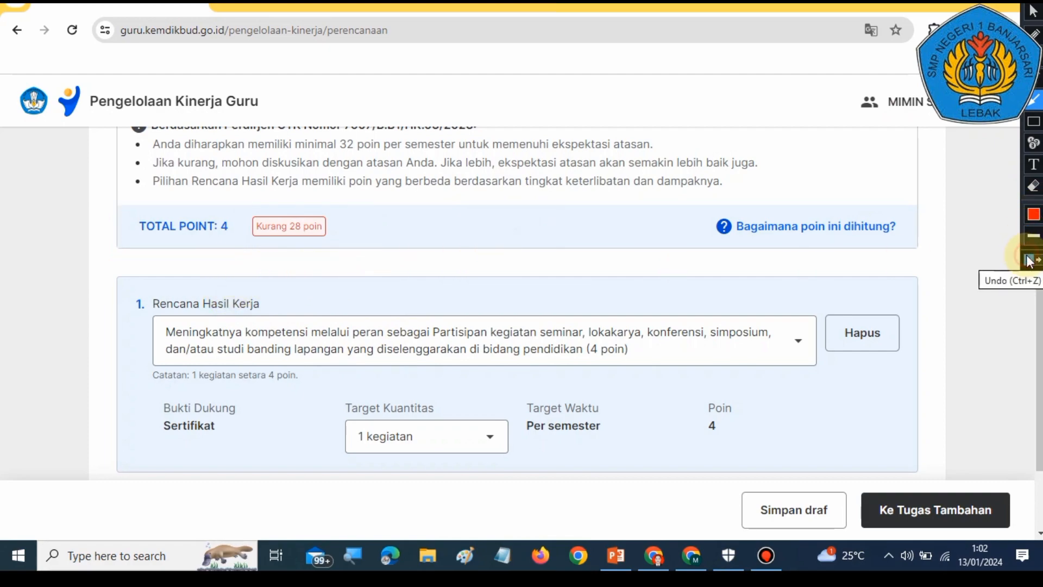
pyautogui.click(1033, 10)
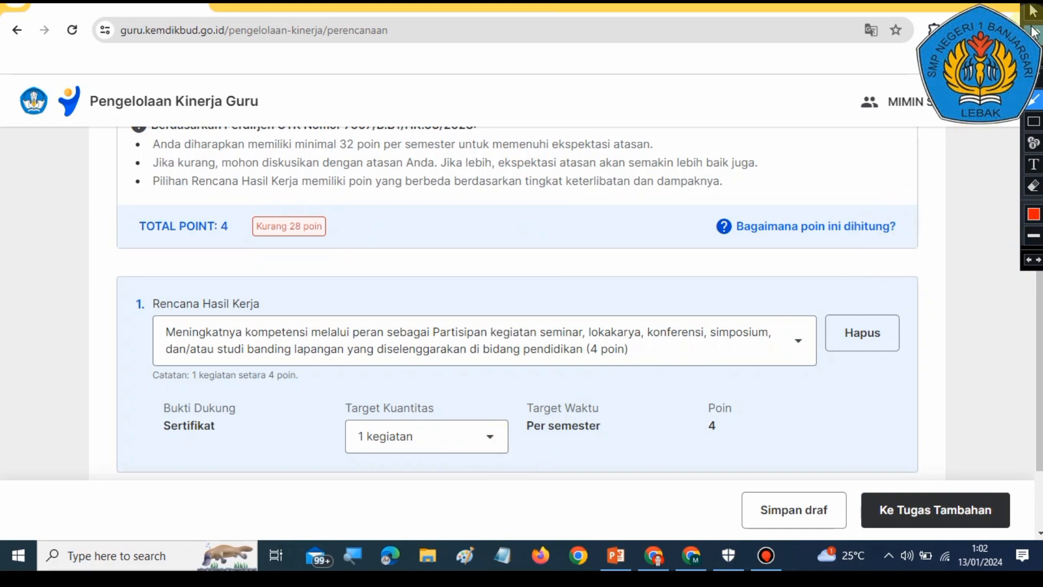
# Step: Set the first plan's Target Kuantitas to 2 kegiatan, then back to 1 kegiatan
pyautogui.scroll(-1, 547, 456)
pyautogui.click(492, 356)
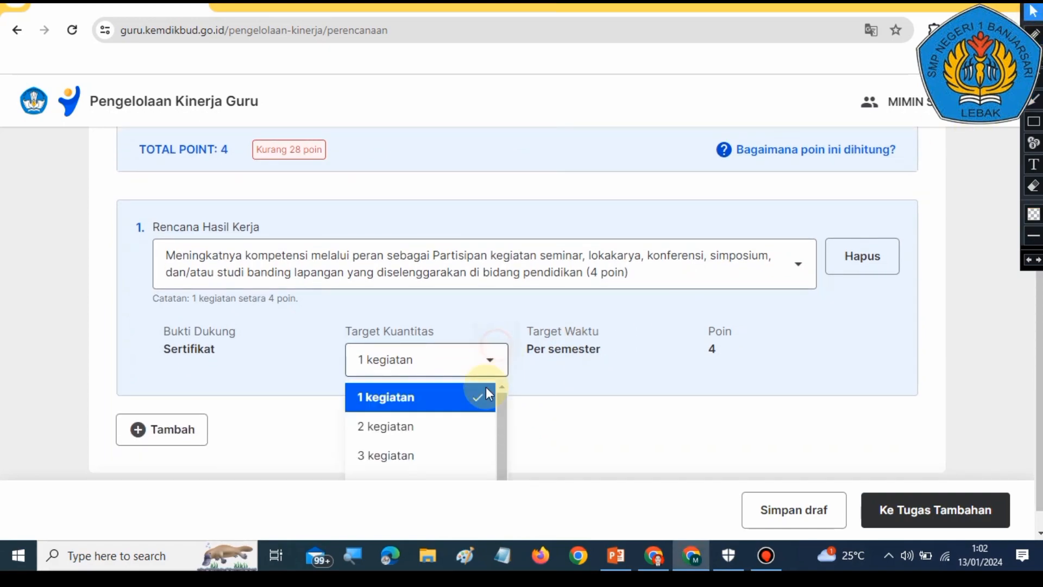
pyautogui.click(431, 428)
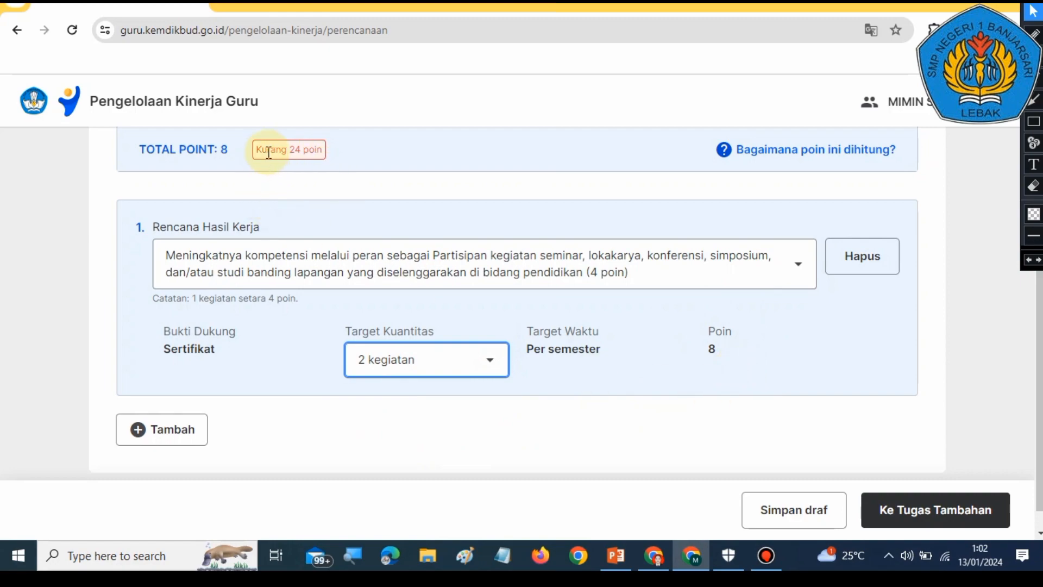
pyautogui.click(475, 360)
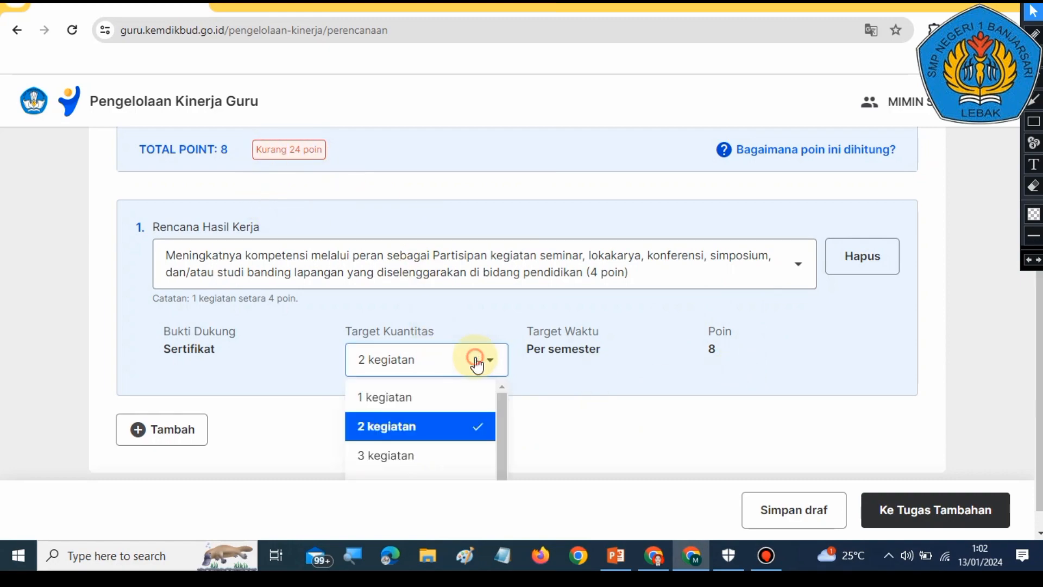
pyautogui.click(382, 387)
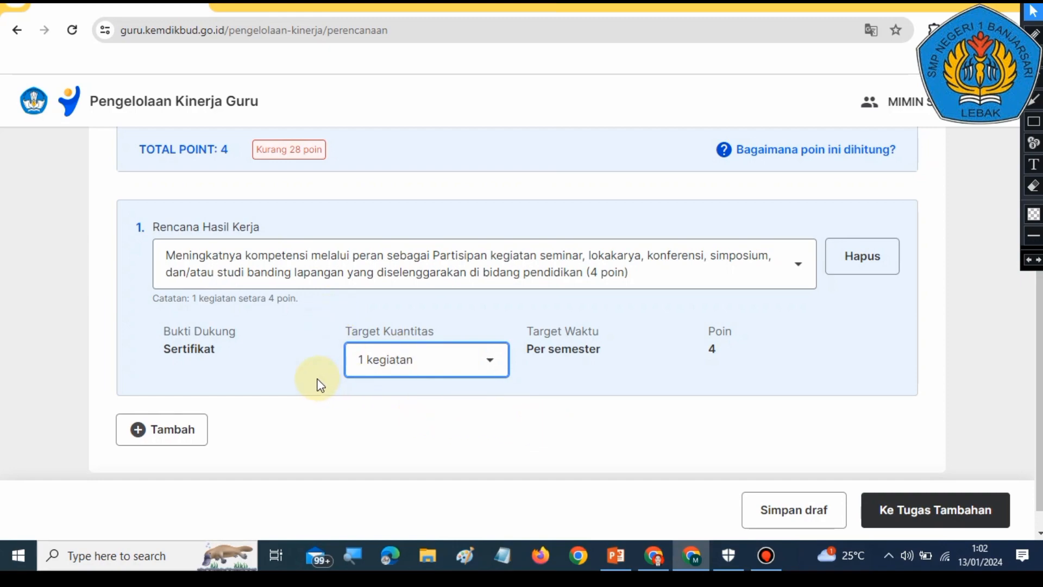
# Step: Compare guide slide 20 in PowerPoint with the Pengembangan Kompetensi form in the browser
pyautogui.scroll(2, 321, 384)
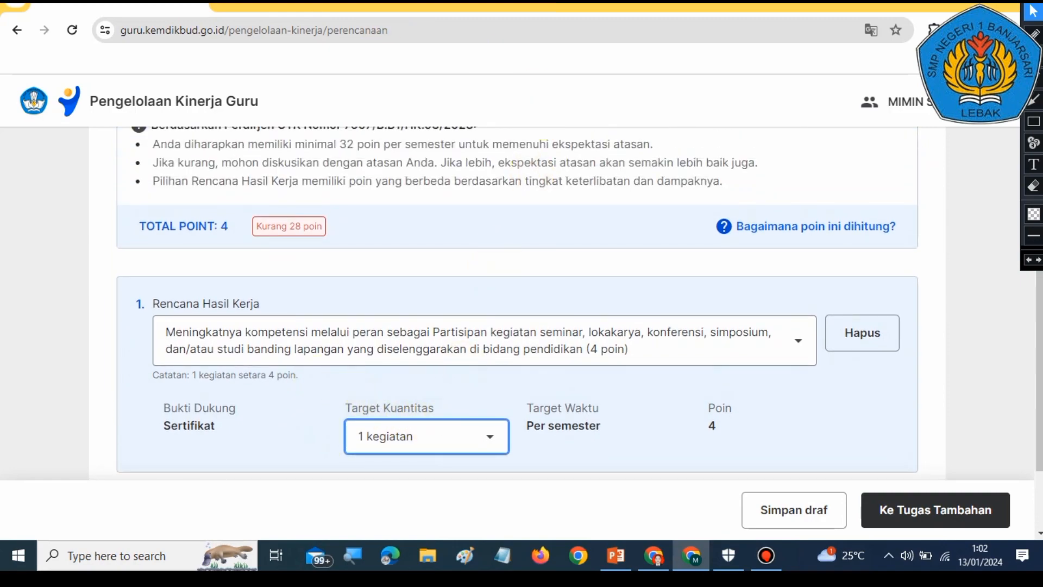
pyautogui.click(698, 562)
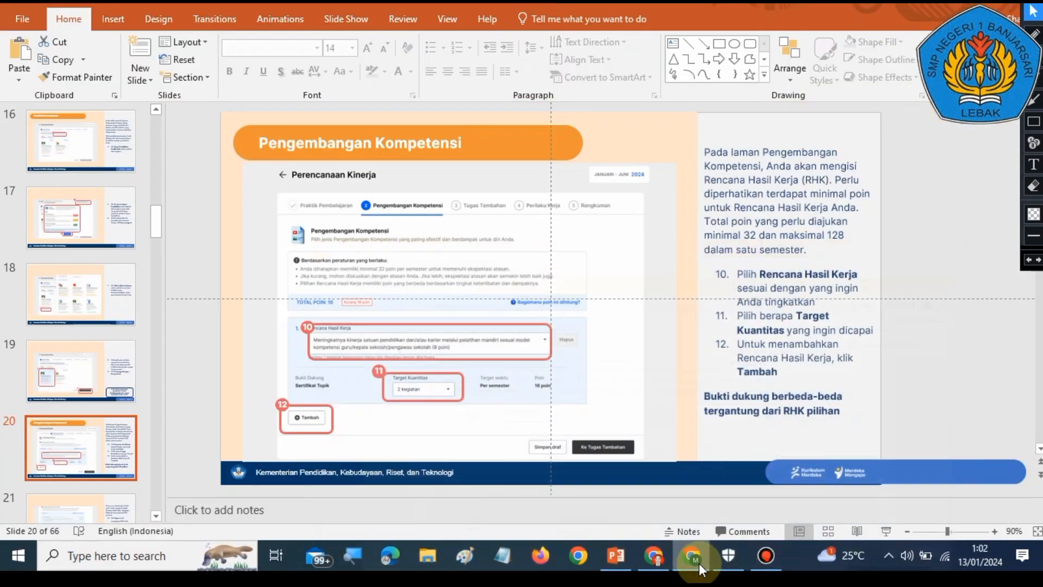
pyautogui.click(664, 568)
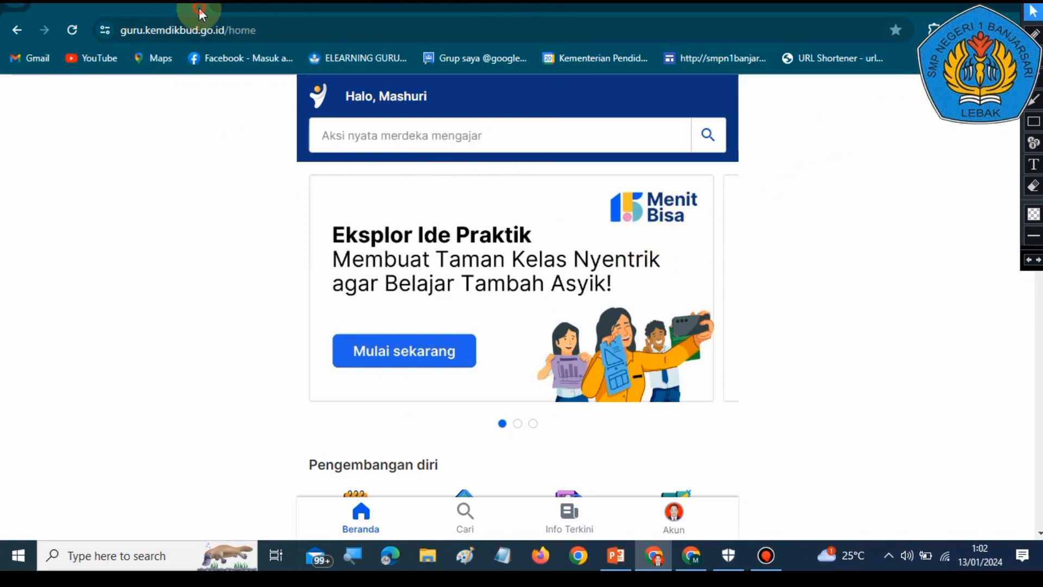
pyautogui.click(618, 562)
pyautogui.click(691, 555)
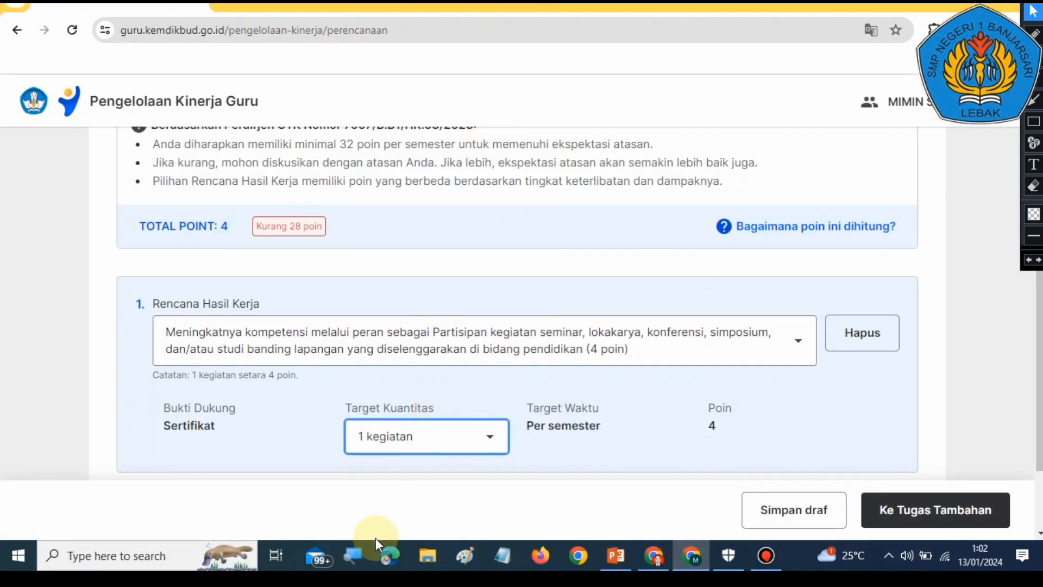
# Step: Switch to the PowerPoint guide and open slide 21 on adding and deleting Rencana Hasil Kerja
pyautogui.scroll(-1, 798, 427)
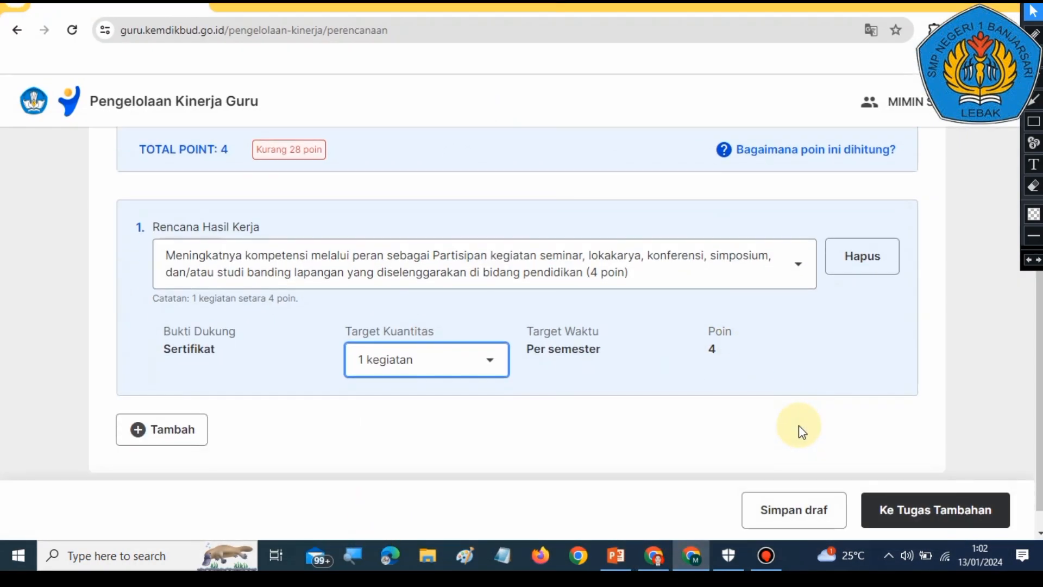
pyautogui.scroll(1, 797, 425)
pyautogui.scroll(-1, 796, 426)
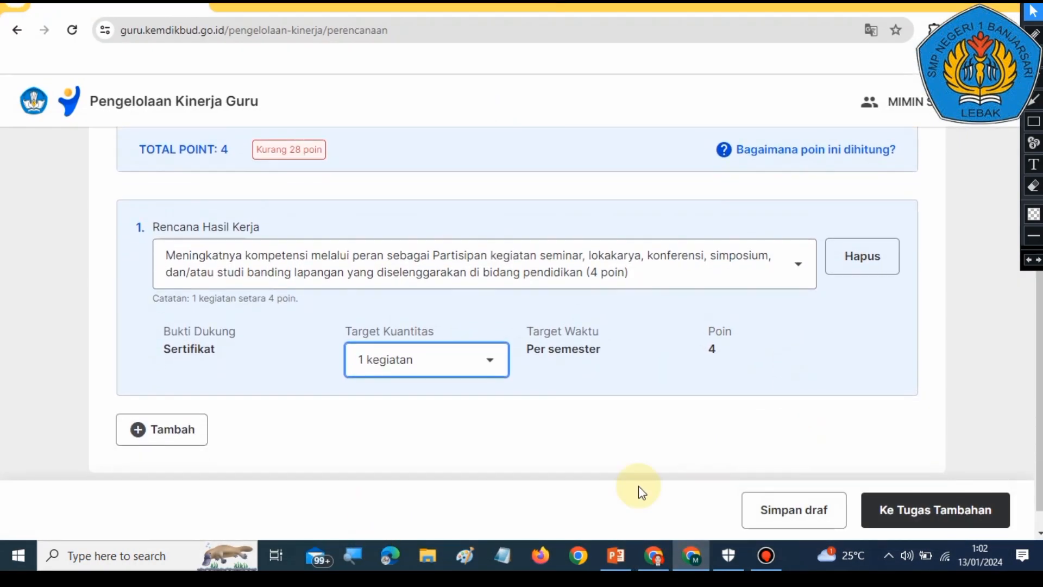
pyautogui.click(603, 558)
pyautogui.scroll(-2, 125, 445)
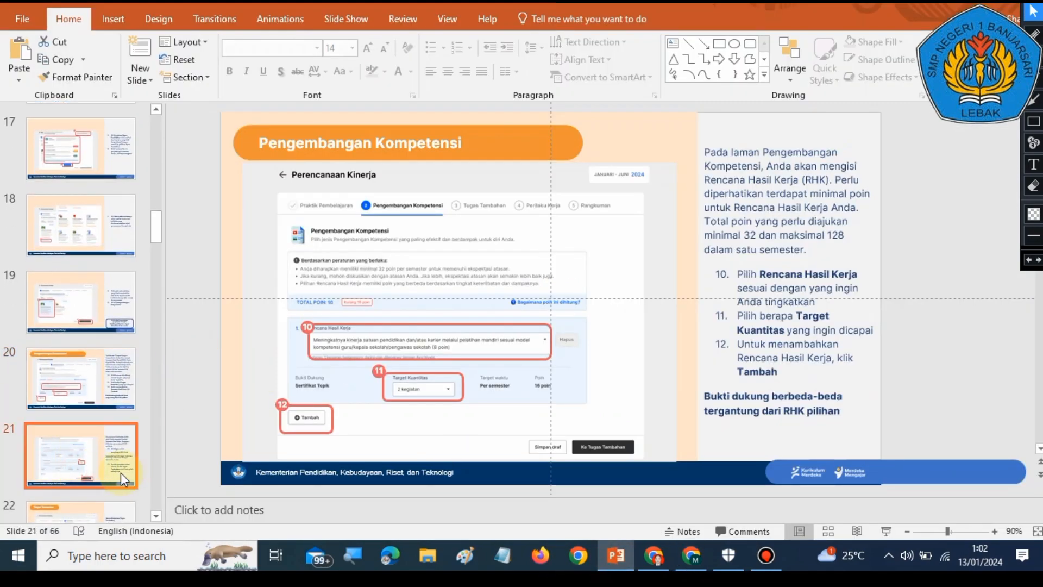
pyautogui.click(120, 472)
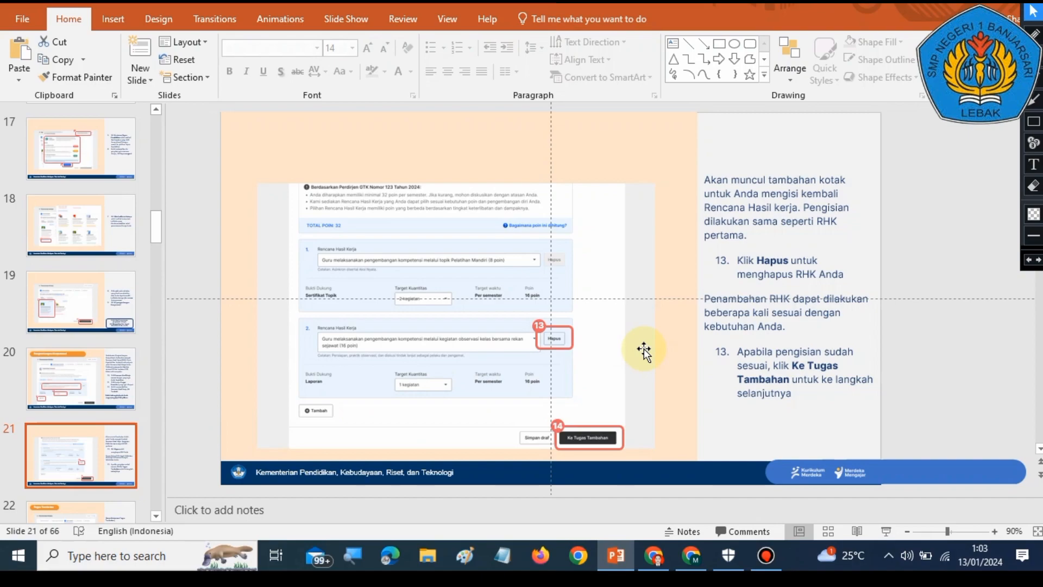
pyautogui.click(690, 565)
pyautogui.scroll(3, 804, 406)
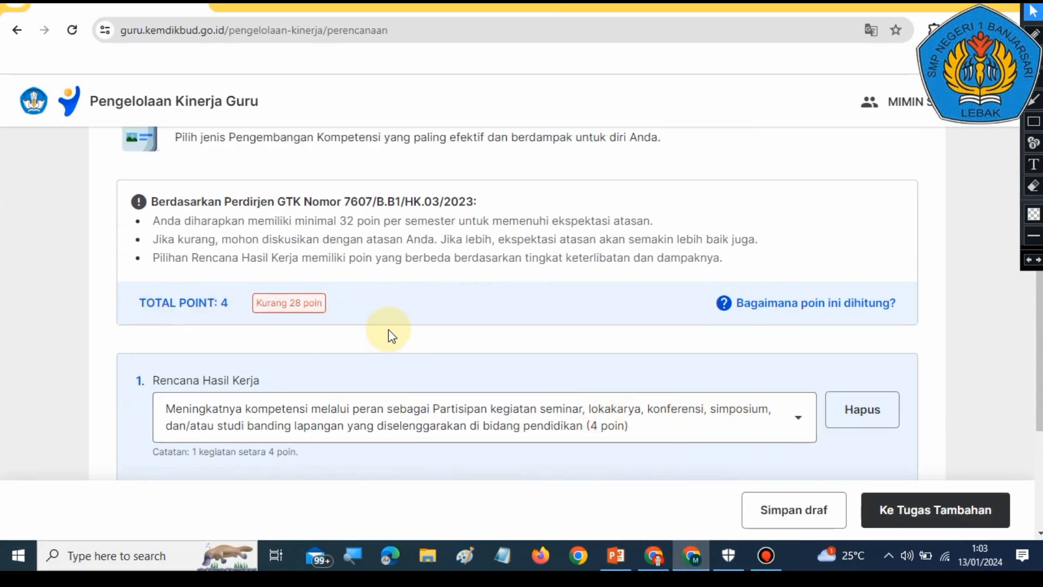
pyautogui.scroll(-3, 396, 334)
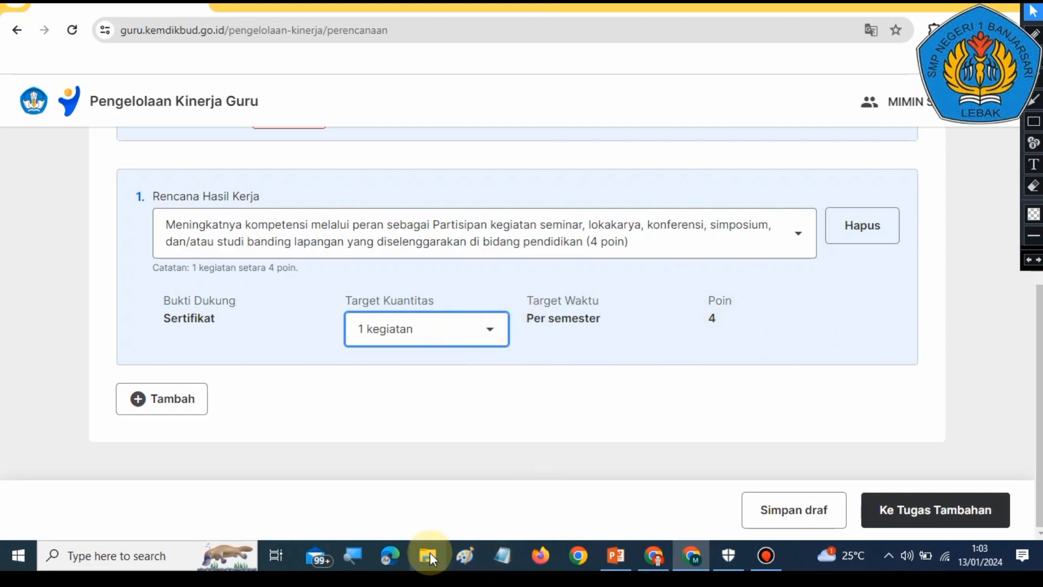
pyautogui.click(178, 163)
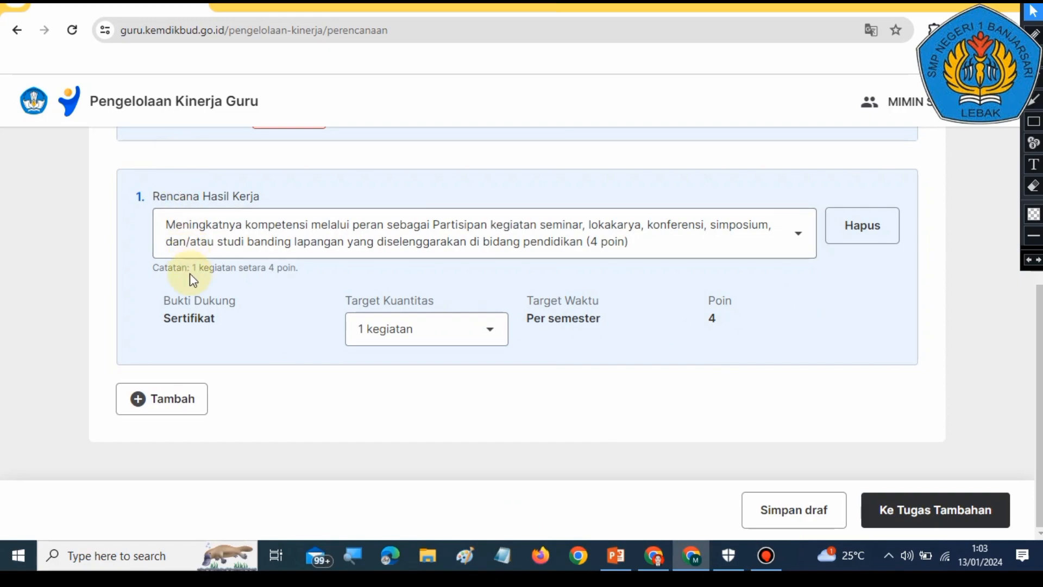
# Step: Open File Explorer and browse to the #Bukti Dukung Observasi Pembelajaran ekinerja PMM folder on DATA (E:)
pyautogui.press('super+e')
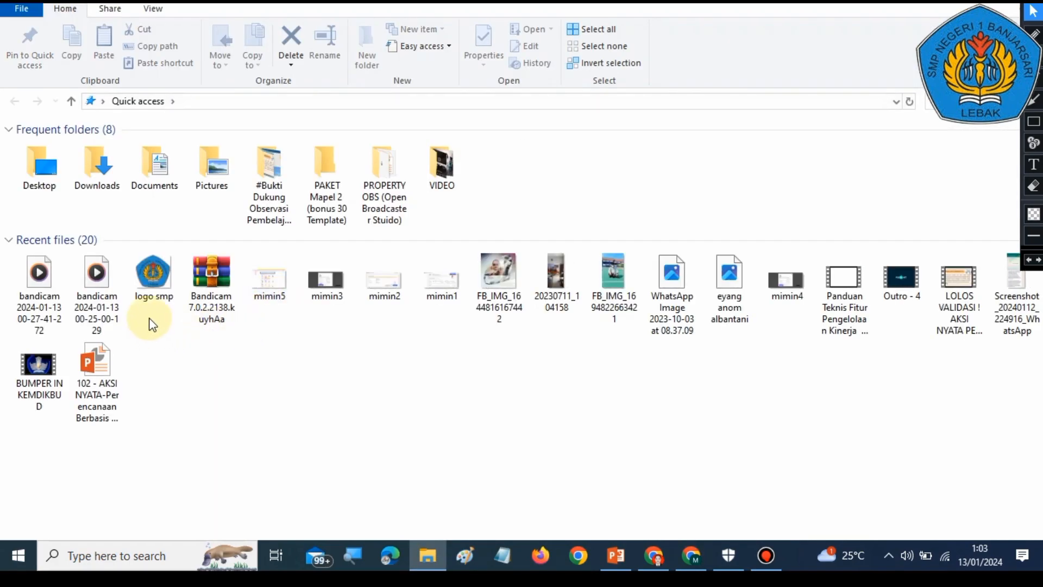
pyautogui.doubleClick(44, 168)
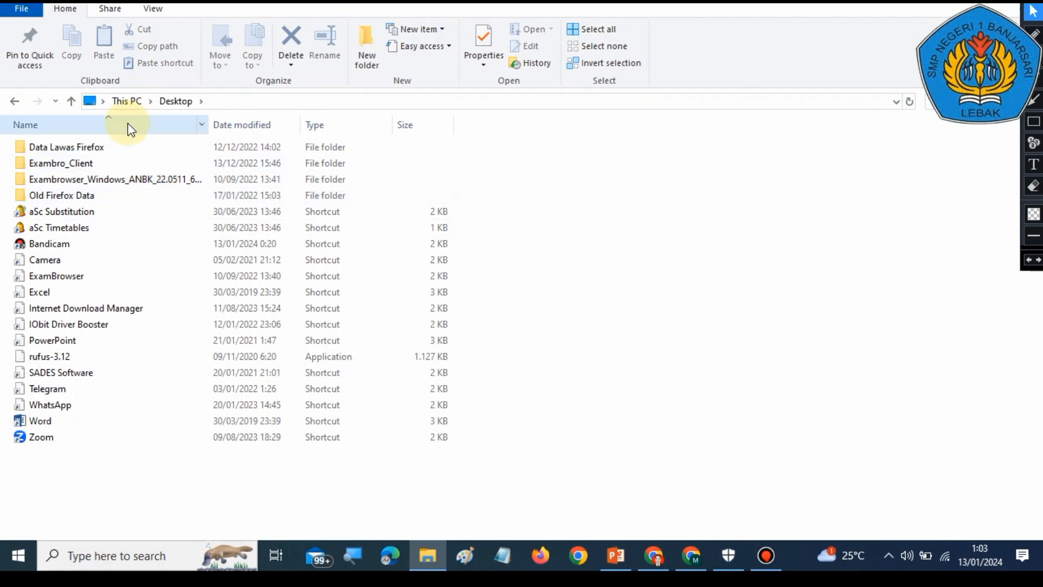
pyautogui.click(127, 101)
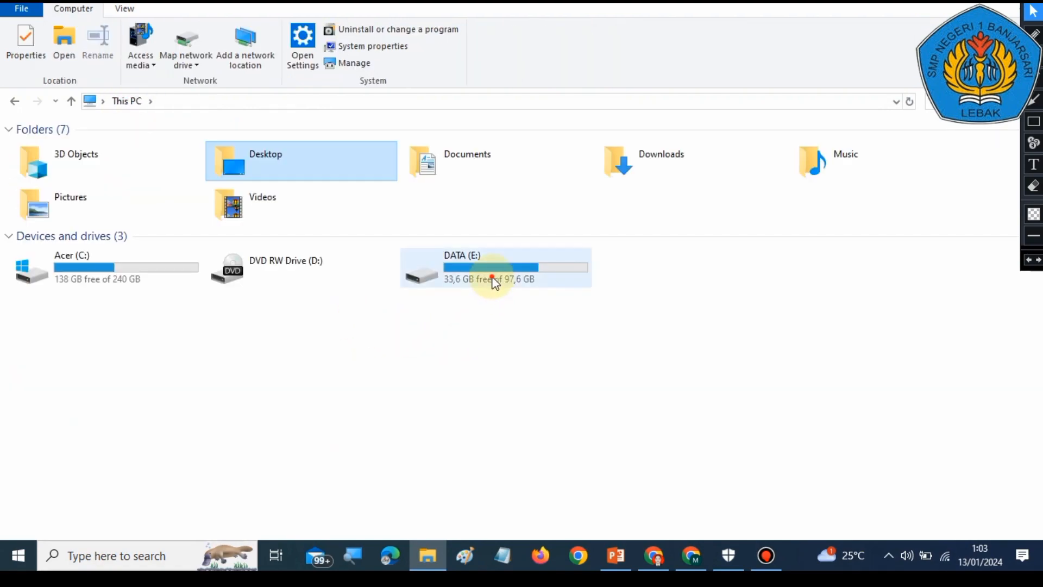
pyautogui.doubleClick(492, 280)
pyautogui.doubleClick(166, 330)
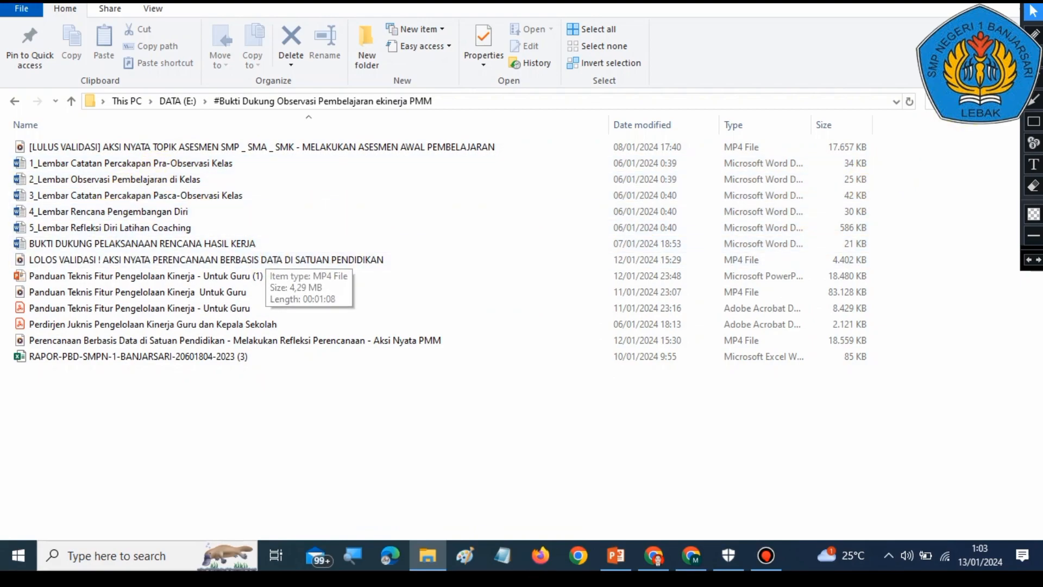
# Step: Return to the Pengembangan Kompetensi form in the browser and review its total points and first plan
pyautogui.click(691, 555)
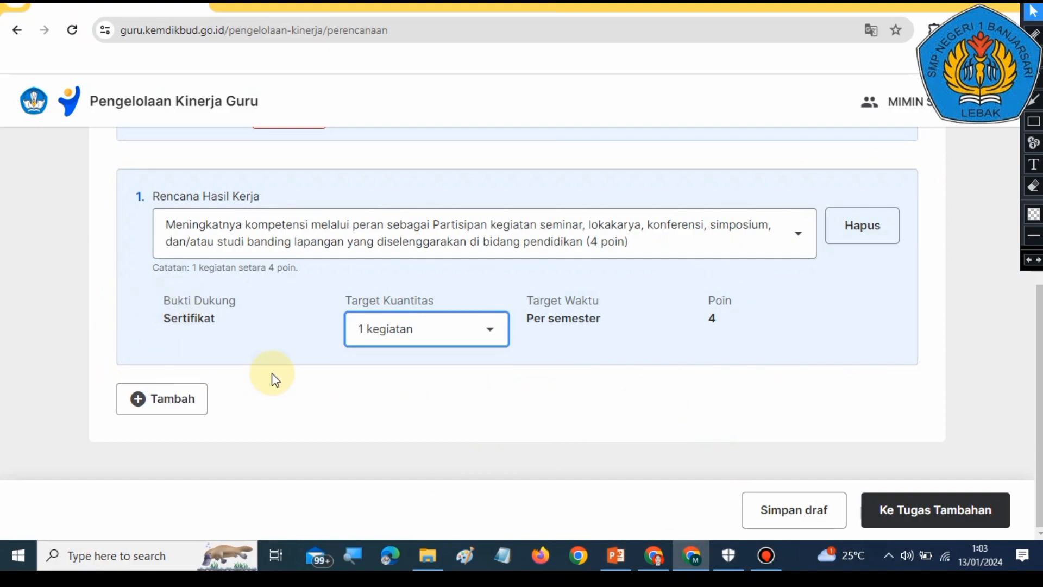
pyautogui.scroll(4, 282, 380)
pyautogui.scroll(-1, 364, 393)
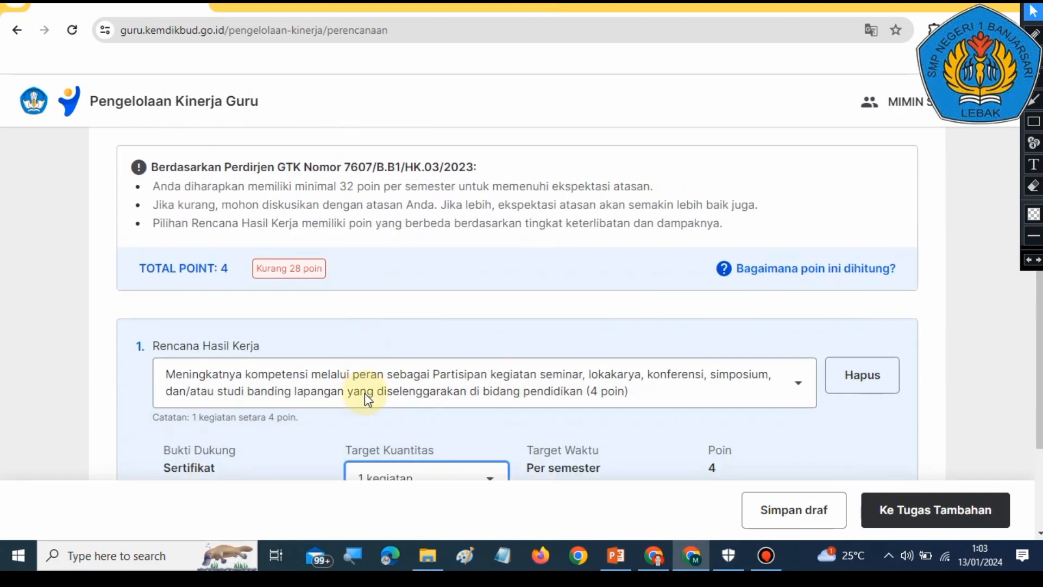
pyautogui.scroll(-3, 366, 400)
pyautogui.scroll(3, 337, 326)
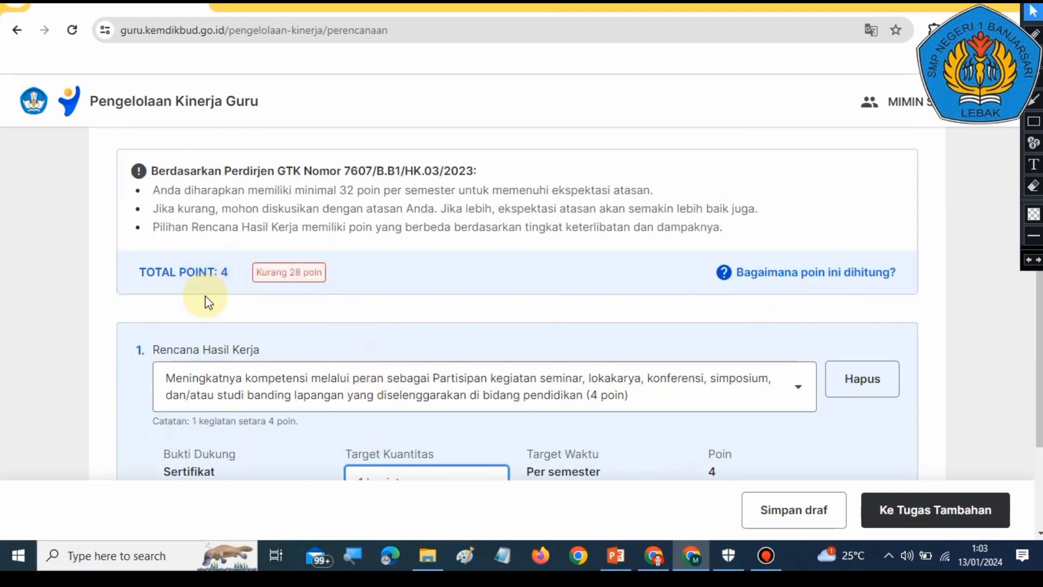
pyautogui.scroll(-3, 380, 391)
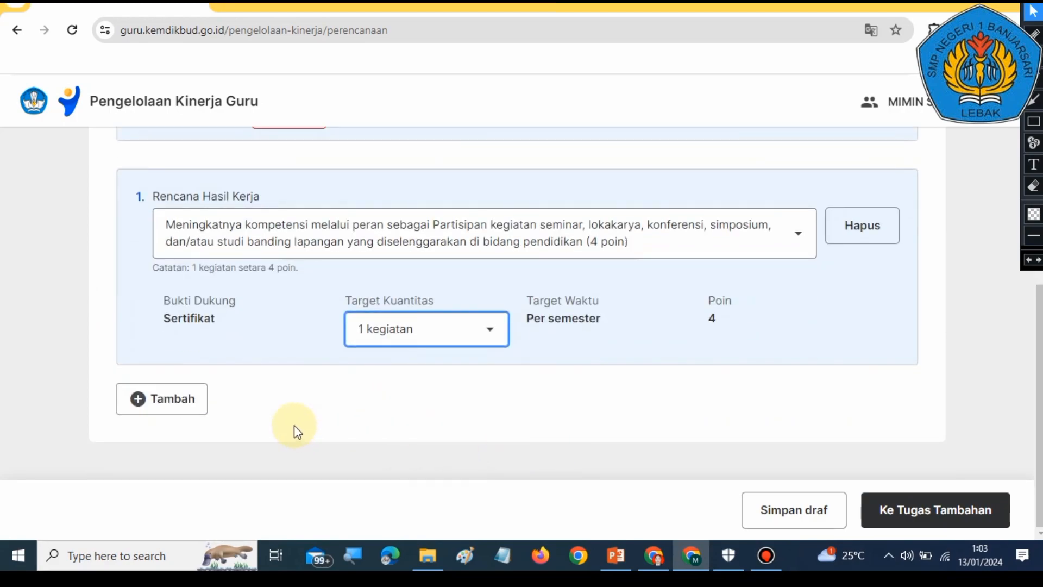
pyautogui.click(1034, 99)
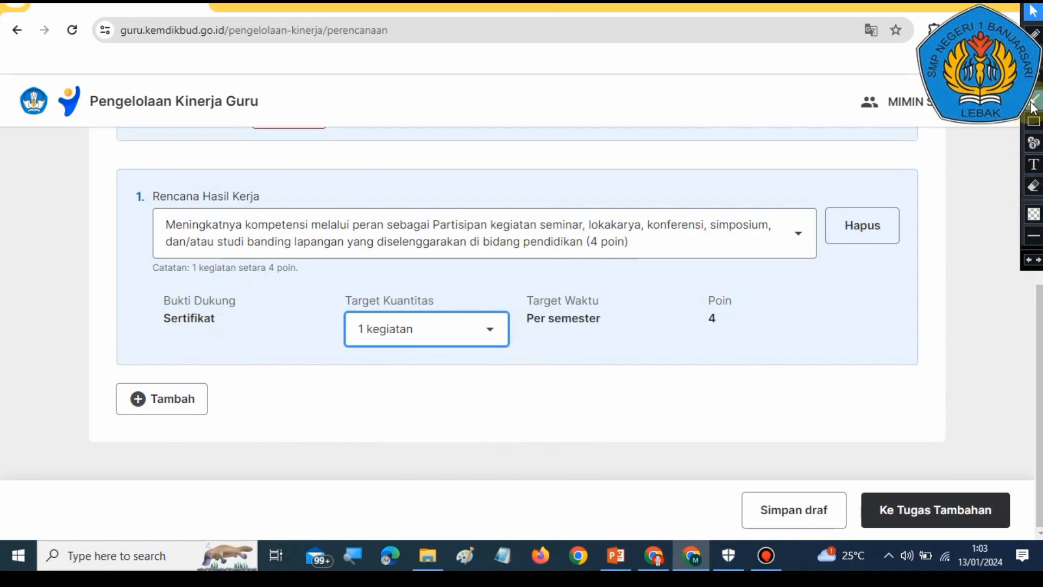
# Step: Add a second Rencana Hasil Kerja entry to the Pengembangan Kompetensi plan
pyautogui.moveTo(302, 306); pyautogui.dragTo(183, 376)
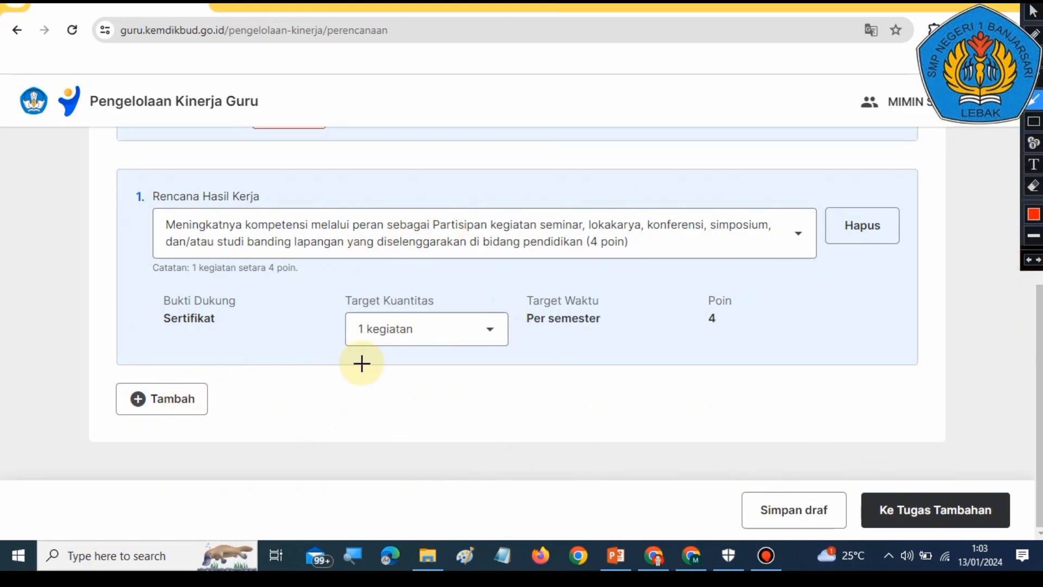
pyautogui.click(1034, 12)
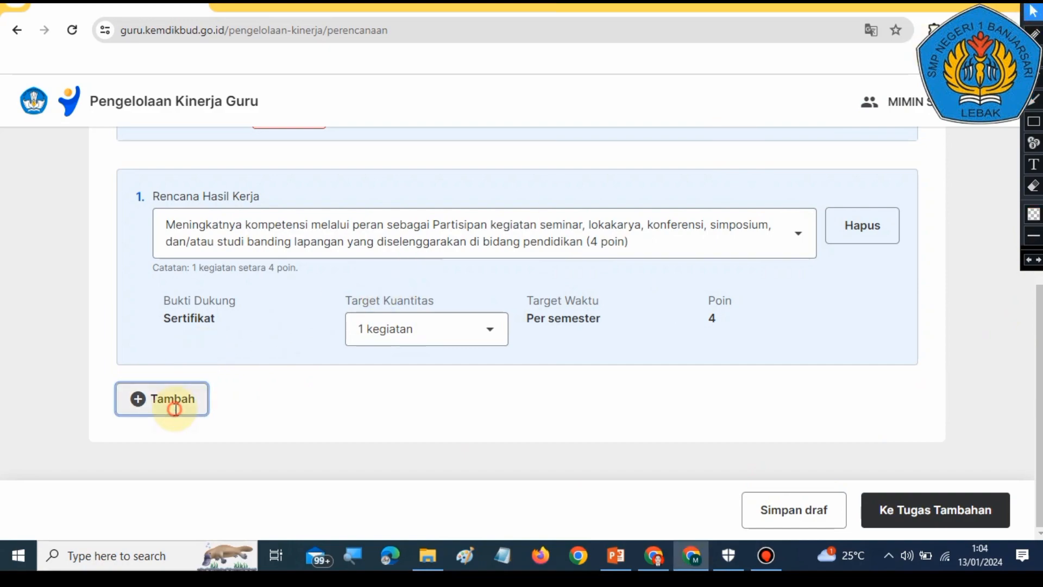
pyautogui.click(199, 401)
pyautogui.scroll(-3, 545, 484)
pyautogui.scroll(3, 545, 484)
pyautogui.scroll(-1, 545, 485)
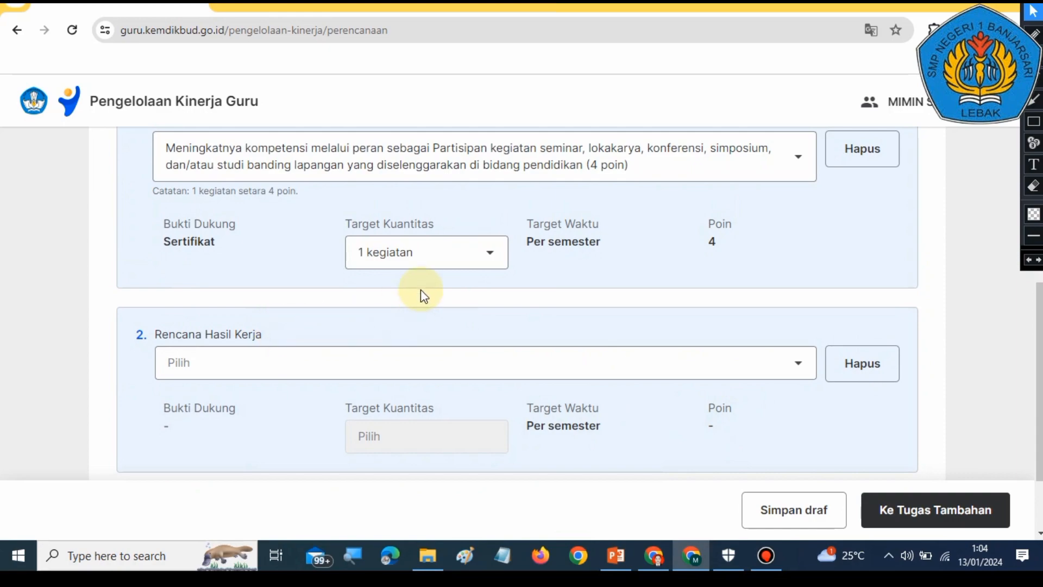
pyautogui.scroll(1, 429, 296)
pyautogui.scroll(-1, 497, 337)
pyautogui.click(770, 366)
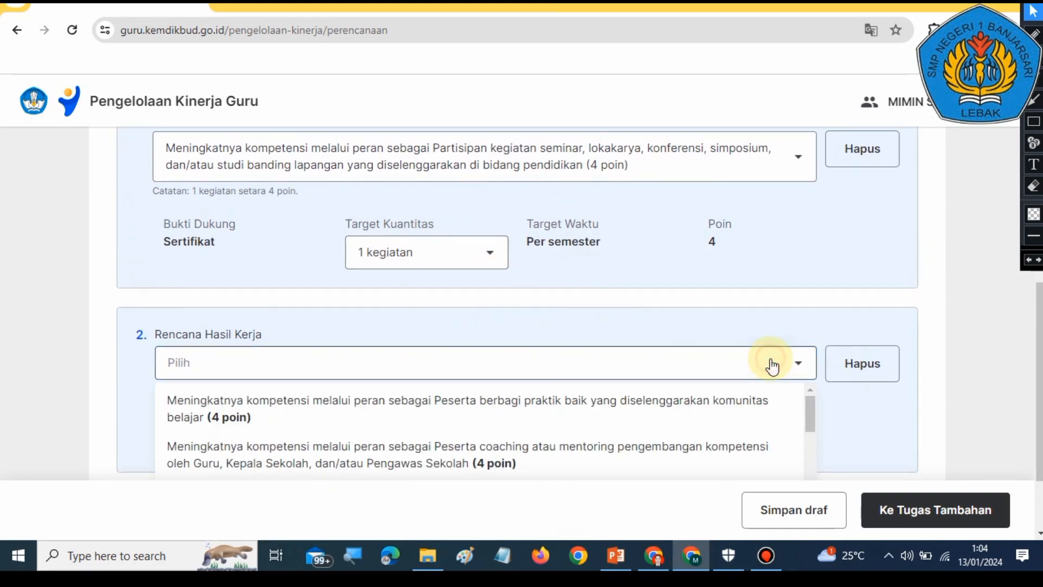
pyautogui.click(821, 270)
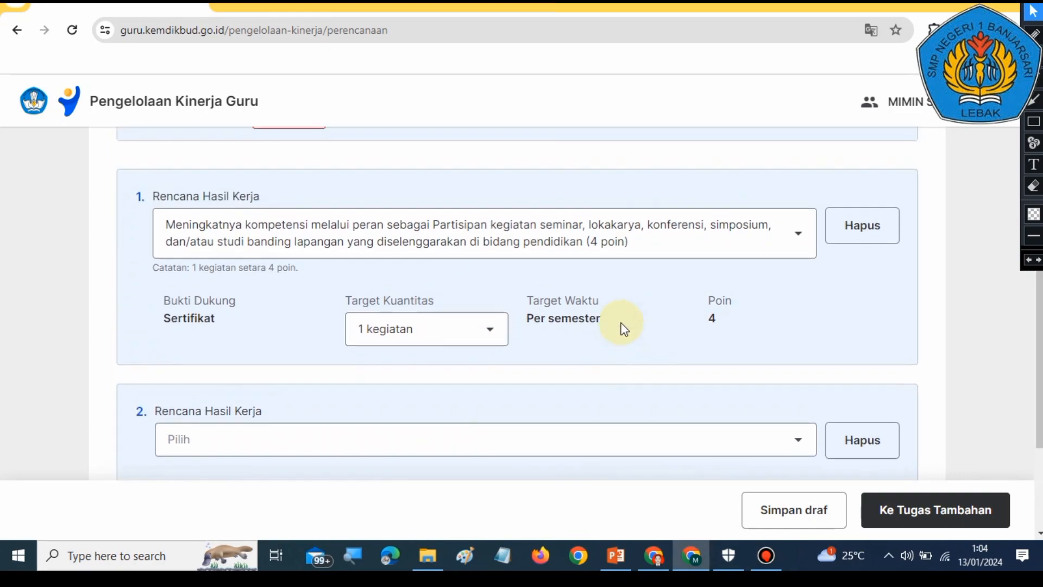
# Step: Review the first and the new empty second Rencana Hasil Kerja entries on the form
pyautogui.scroll(1, 623, 336)
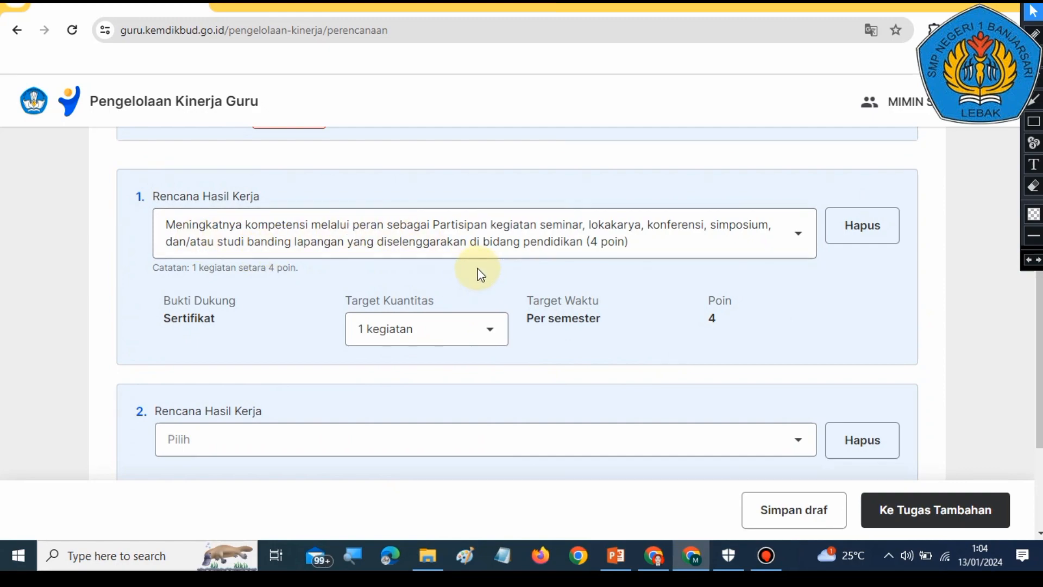
pyautogui.scroll(-1, 601, 349)
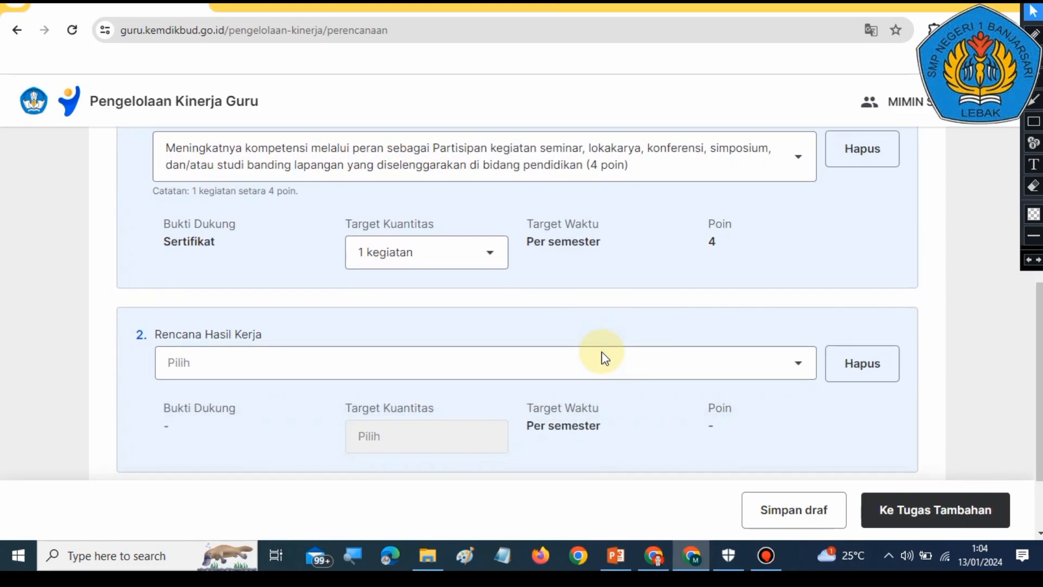
pyautogui.scroll(3, 600, 356)
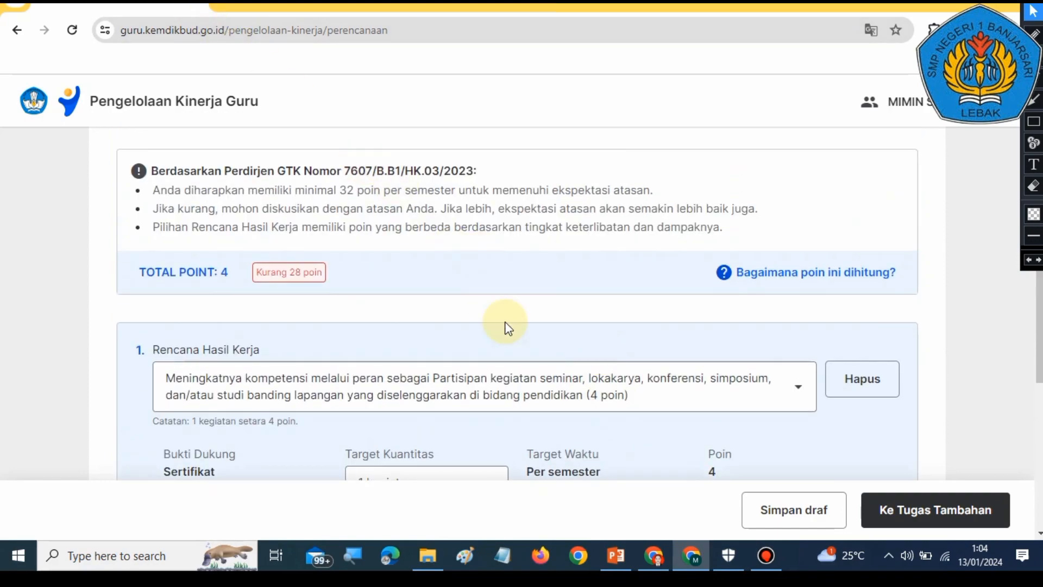
pyautogui.scroll(-2, 505, 326)
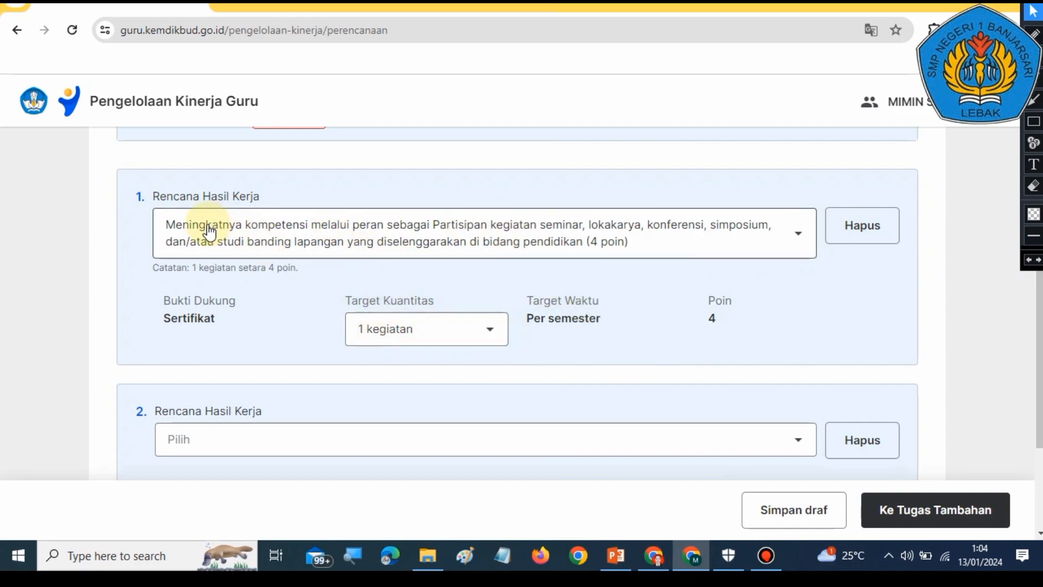
pyautogui.scroll(-2, 484, 377)
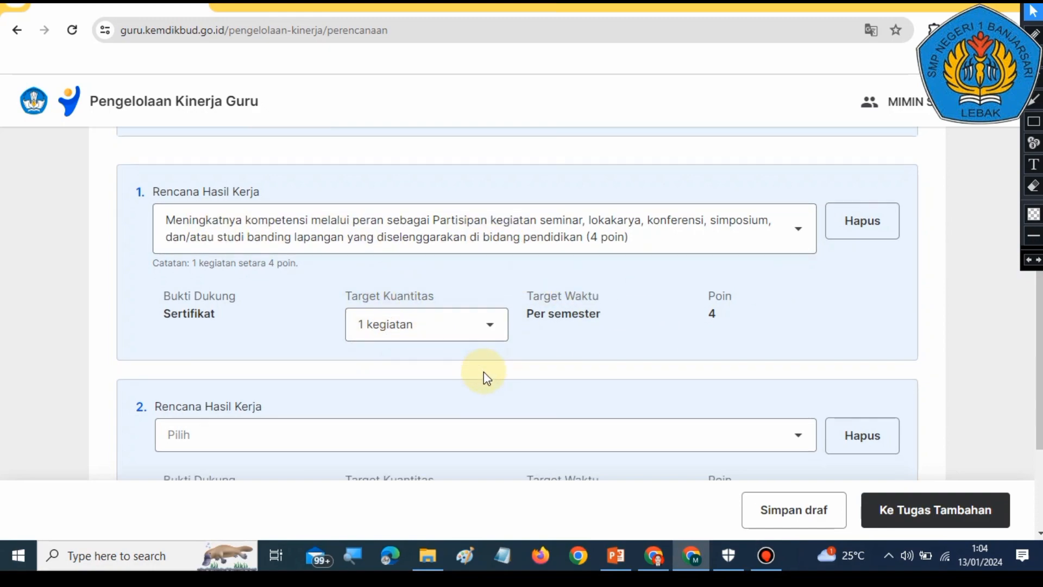
pyautogui.scroll(2, 537, 370)
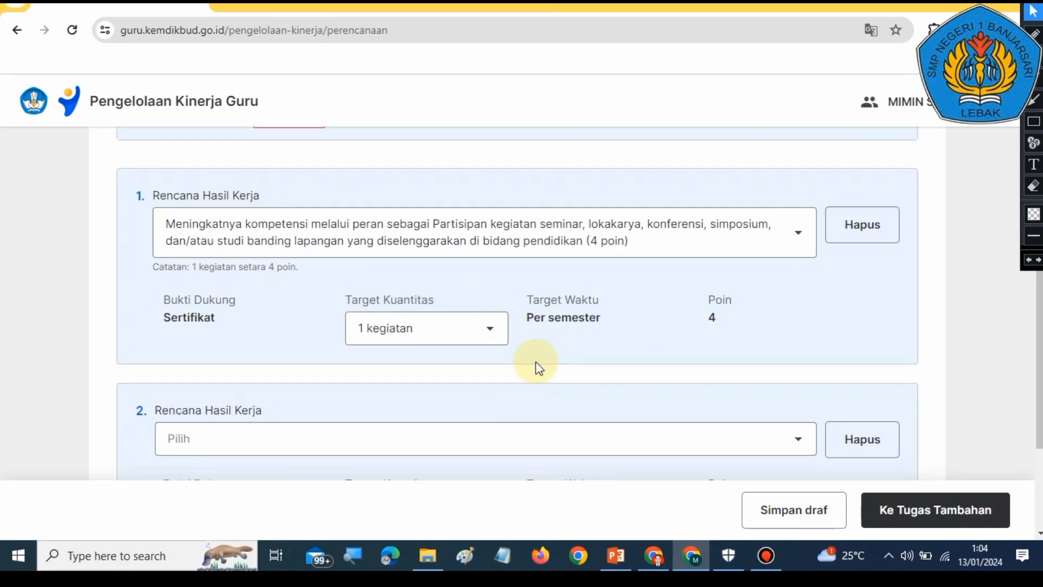
pyautogui.scroll(-2, 535, 364)
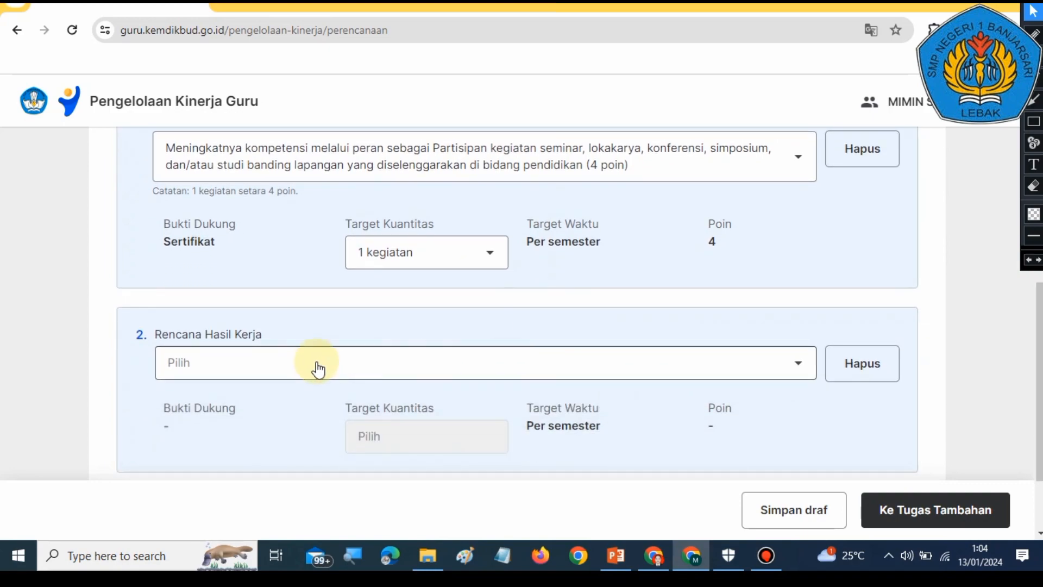
pyautogui.scroll(3, 570, 321)
pyautogui.scroll(-5, 419, 326)
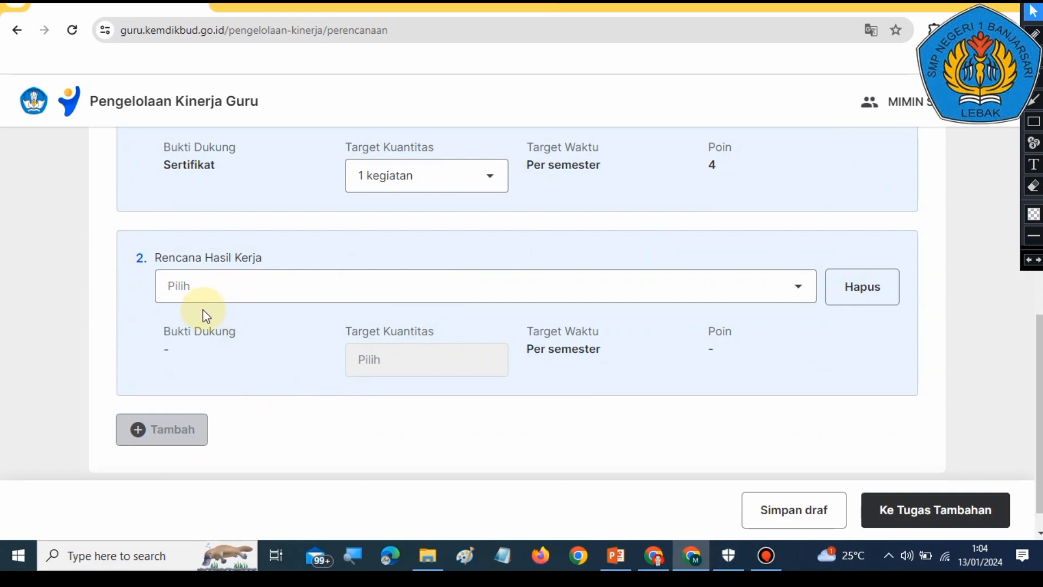
pyautogui.click(312, 287)
pyautogui.click(781, 220)
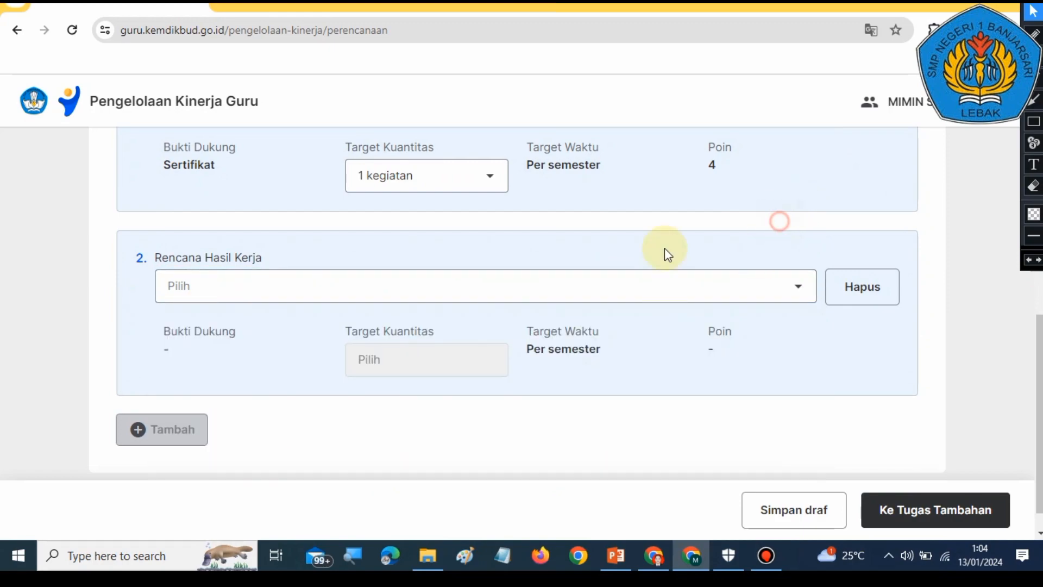
pyautogui.scroll(5, 563, 288)
pyautogui.scroll(-3, 500, 361)
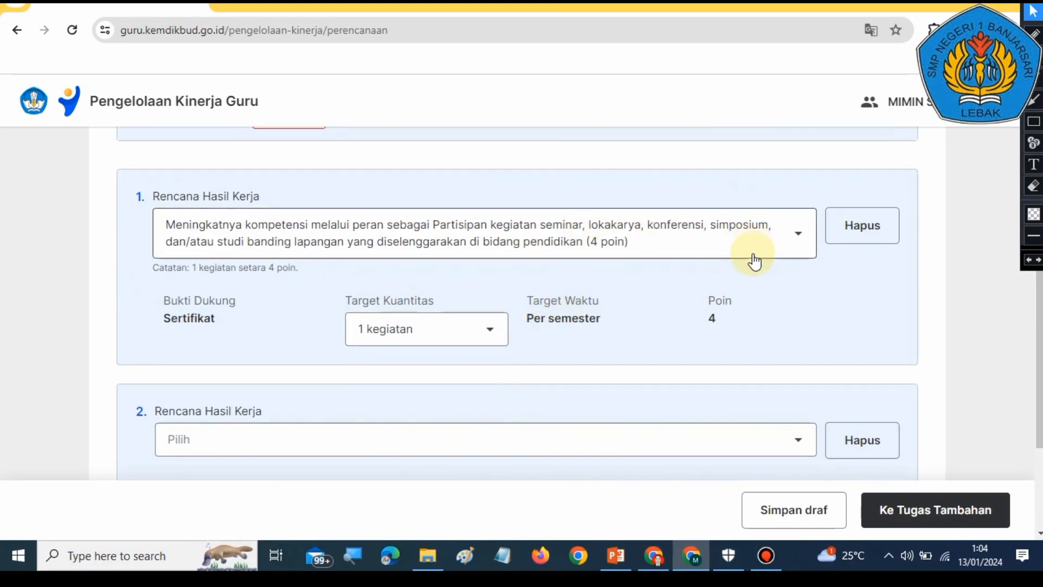
pyautogui.scroll(-3, 570, 451)
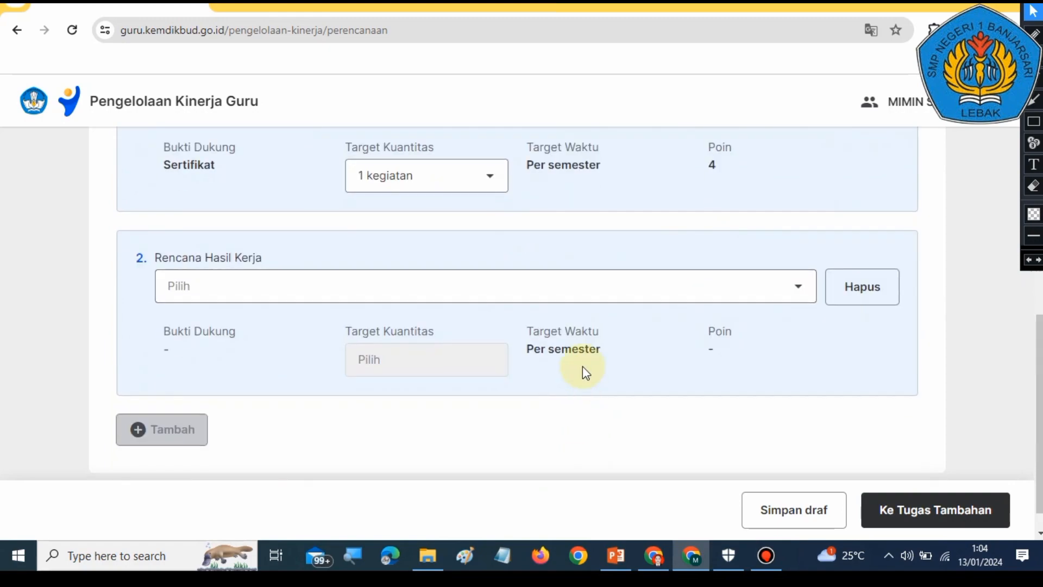
# Step: Choose 'Peserta Pelatihan Mandiri sesuai model kompetensi Guru, Kepala Sekolah, dan/atau Pengawas Sekolah (8 poin)' for the second Rencana Hasil Kerja
pyautogui.click(610, 283)
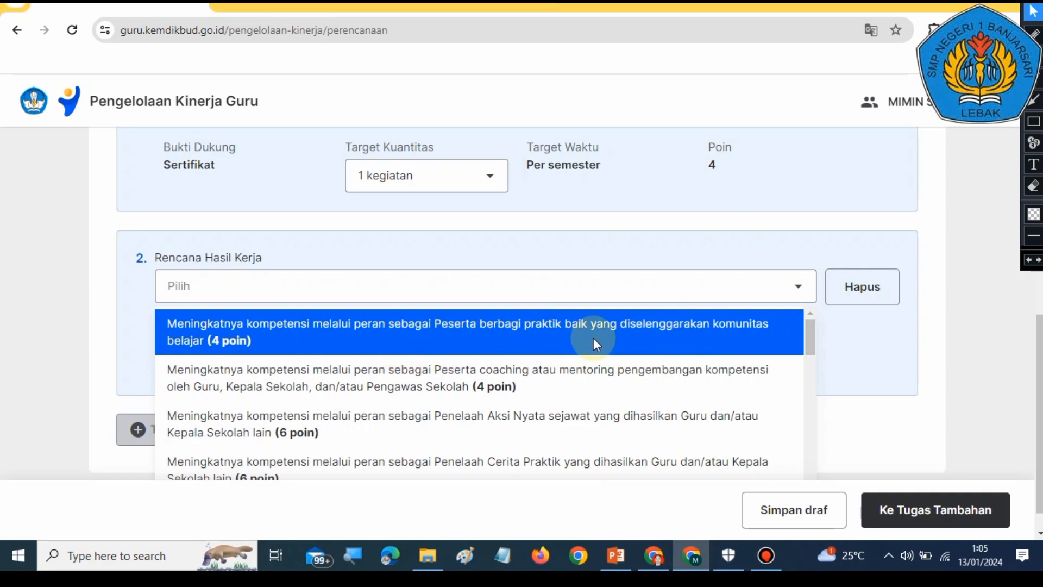
pyautogui.scroll(-1, 593, 337)
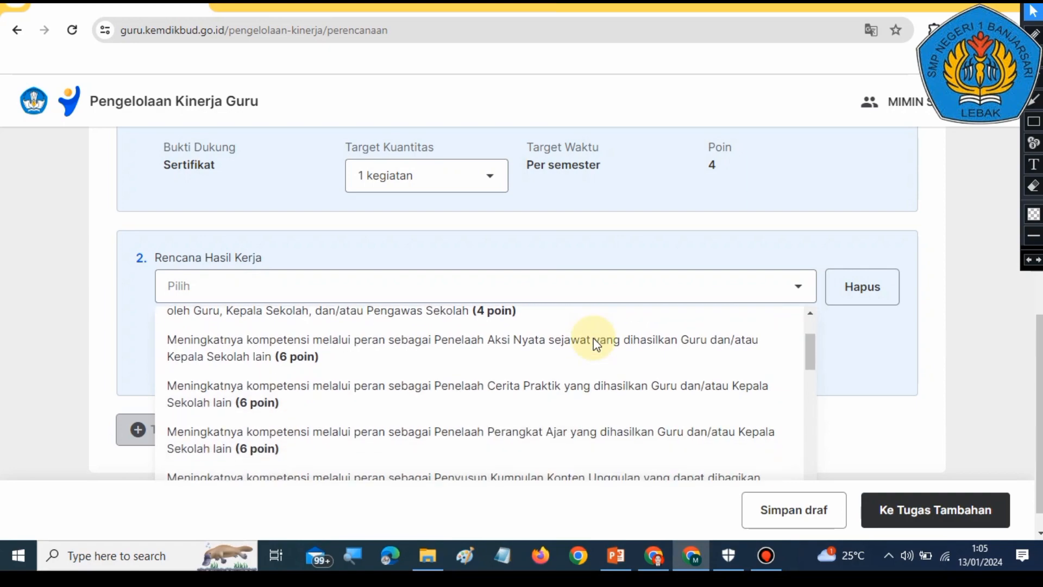
pyautogui.scroll(1, 594, 337)
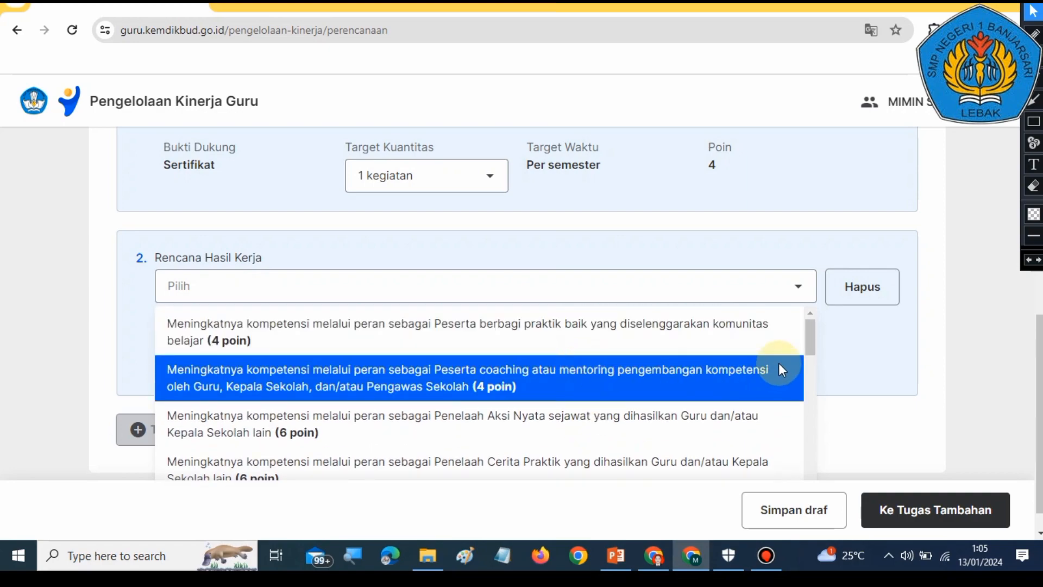
pyautogui.scroll(-1, 778, 370)
pyautogui.scroll(-1, 666, 396)
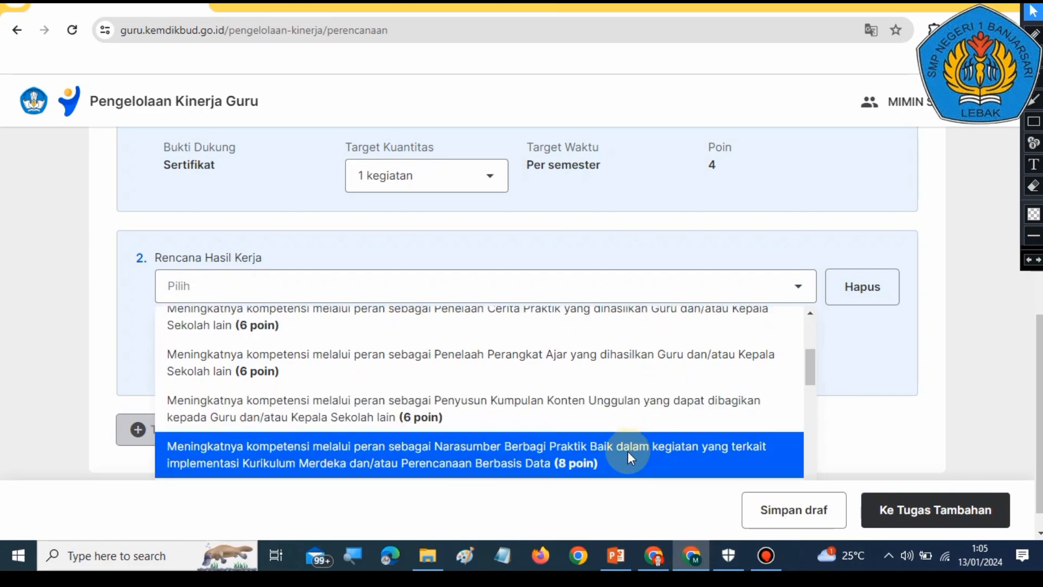
pyautogui.scroll(-1, 628, 457)
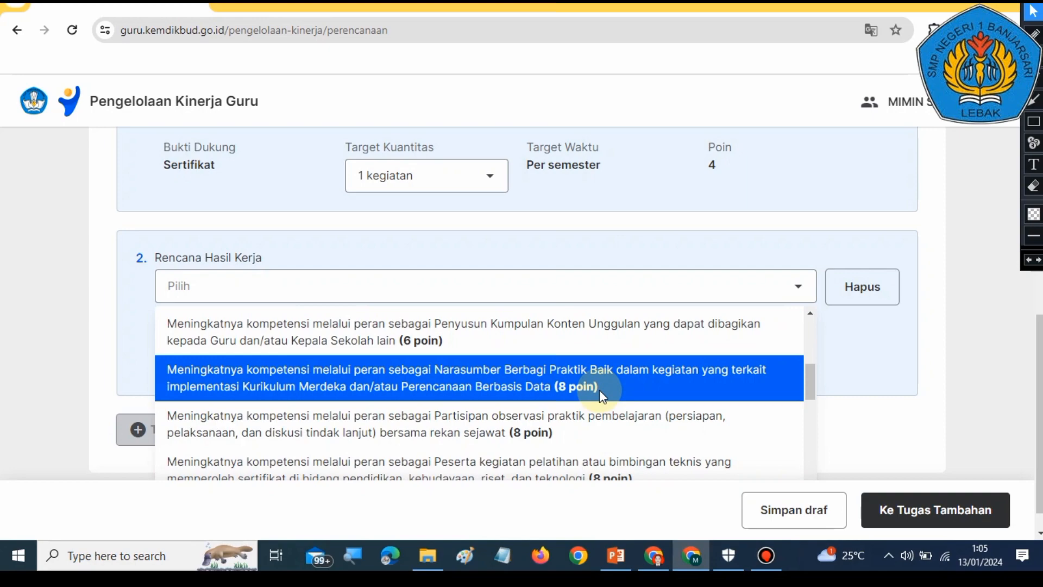
pyautogui.scroll(-1, 599, 390)
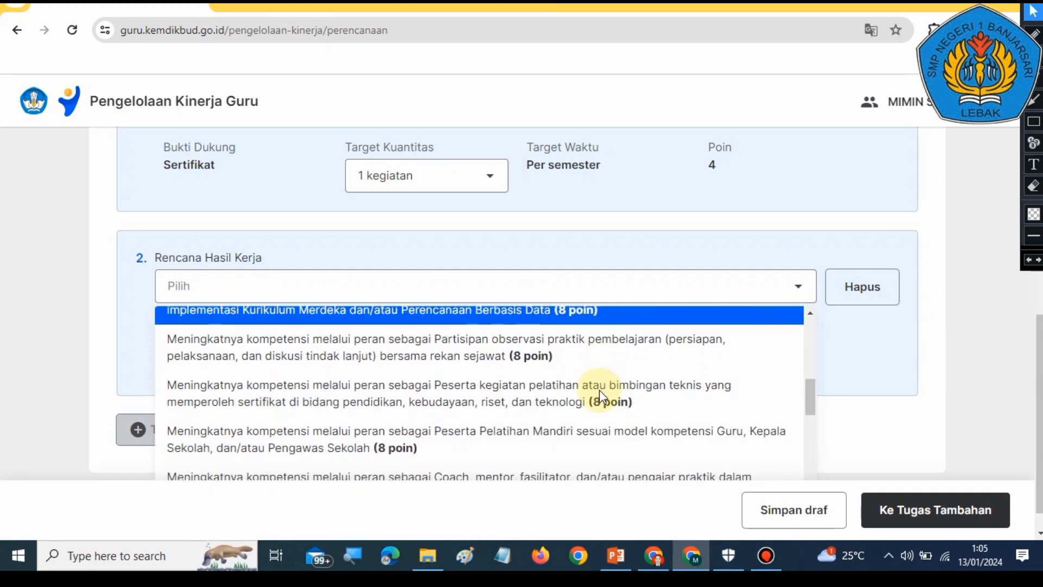
pyautogui.scroll(-1, 559, 408)
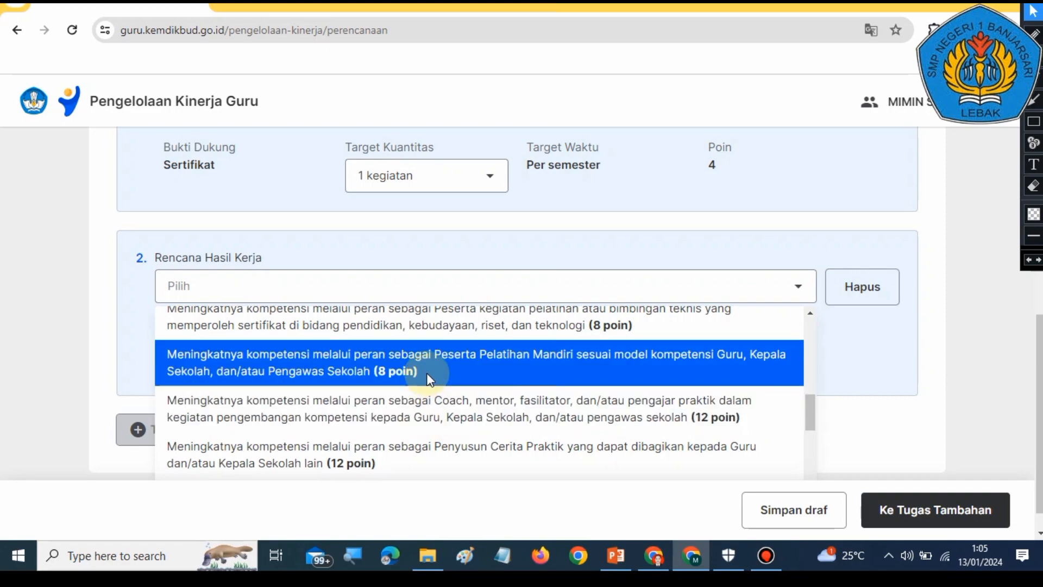
pyautogui.click(426, 373)
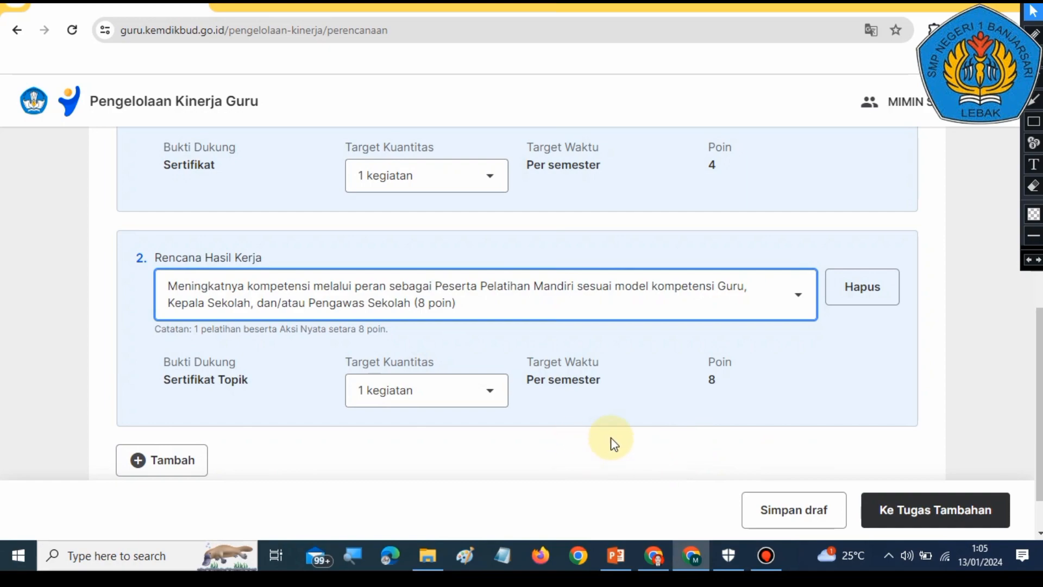
# Step: Set the second plan's Target Kuantitas to 2 kegiatan
pyautogui.scroll(2, 659, 451)
pyautogui.scroll(-3, 658, 448)
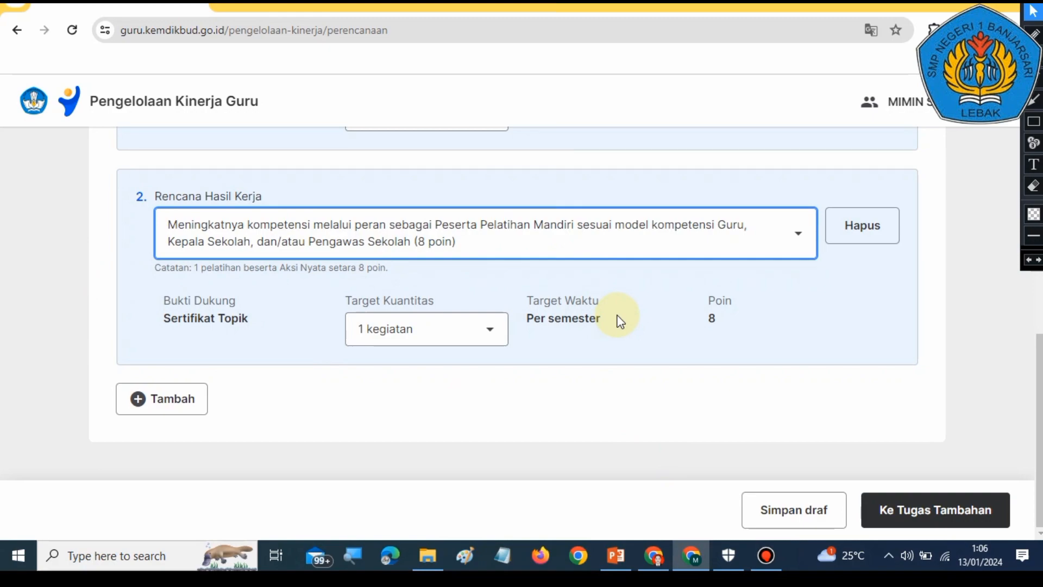
pyautogui.scroll(5, 616, 320)
pyautogui.scroll(-5, 610, 340)
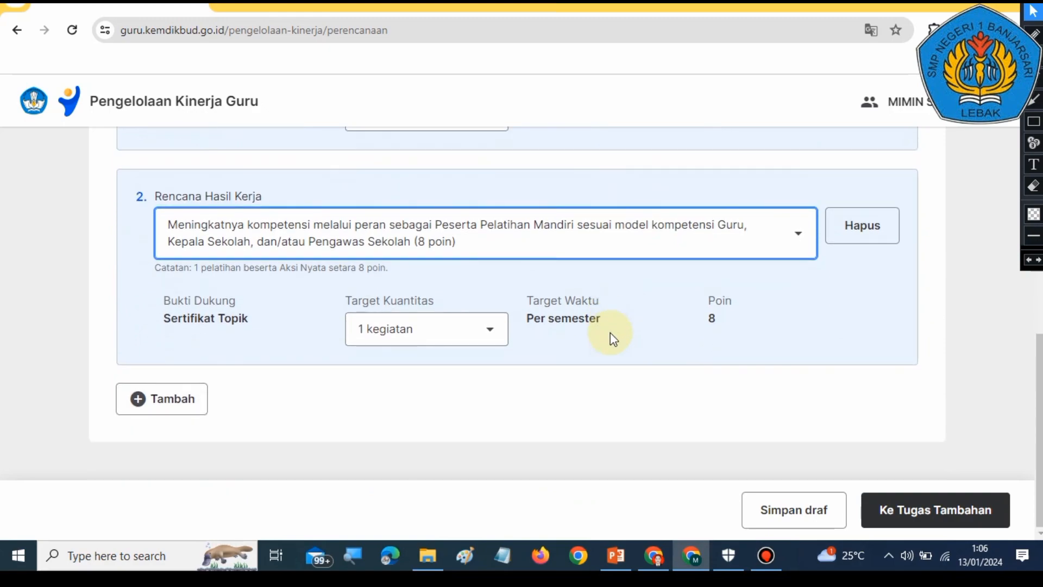
pyautogui.click(477, 341)
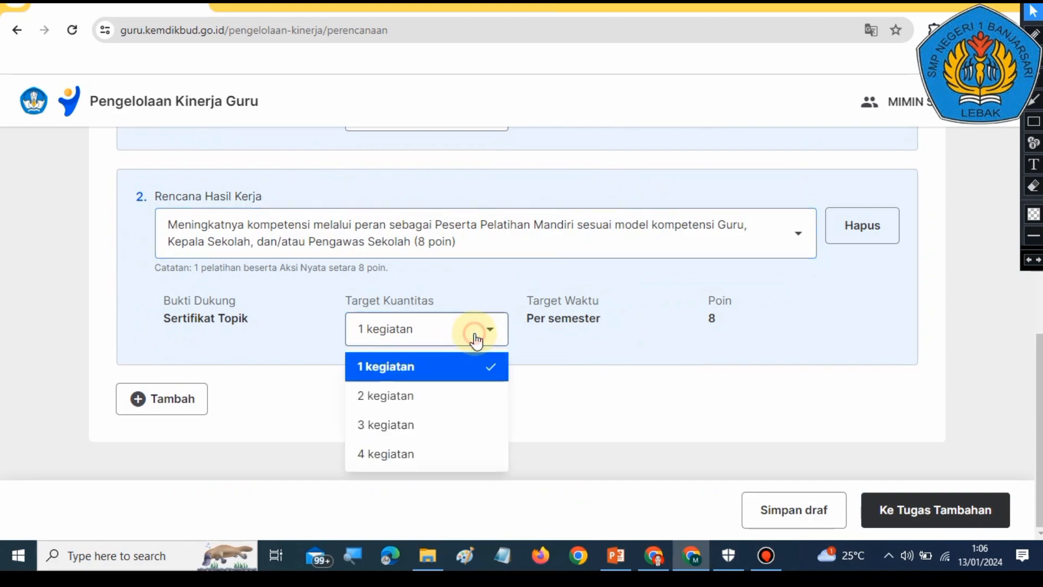
pyautogui.click(437, 390)
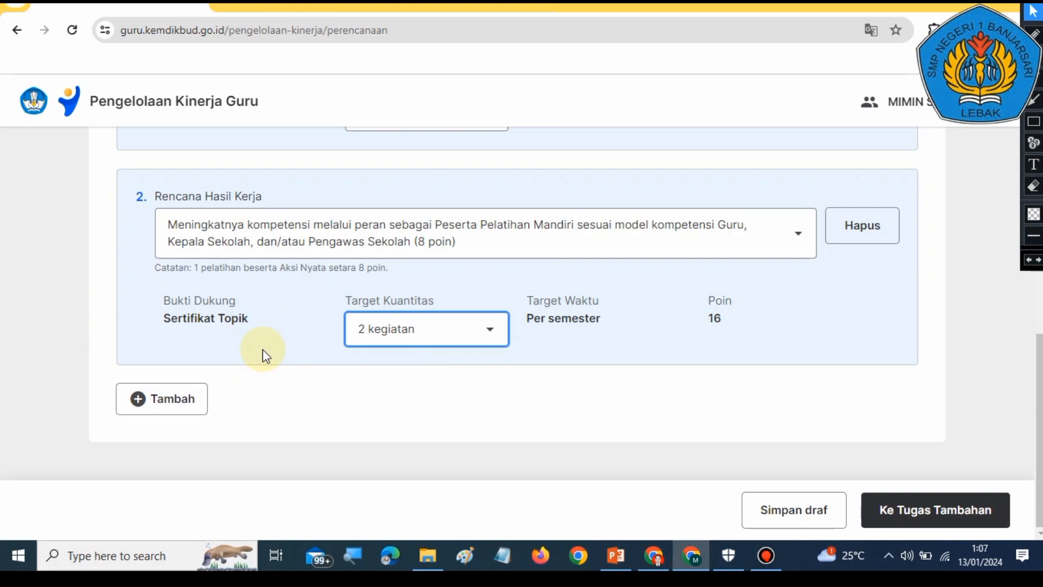
pyautogui.click(440, 338)
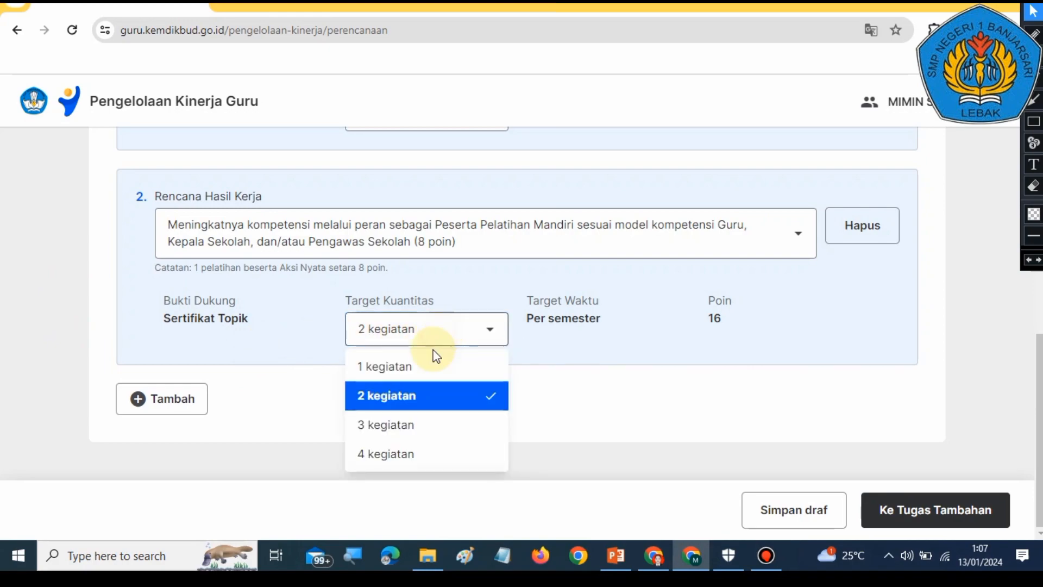
pyautogui.click(425, 365)
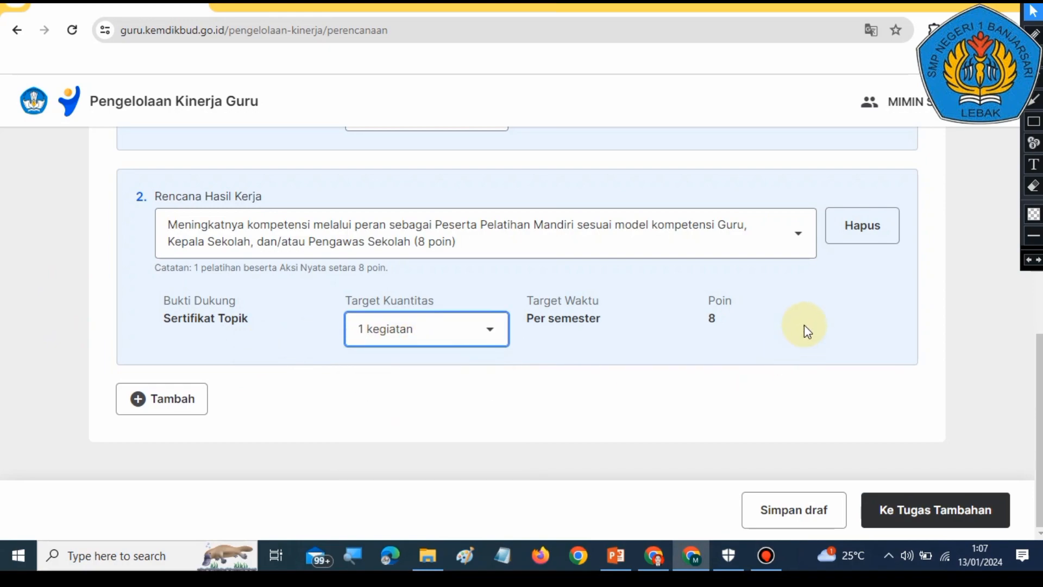
pyautogui.click(471, 337)
pyautogui.click(399, 394)
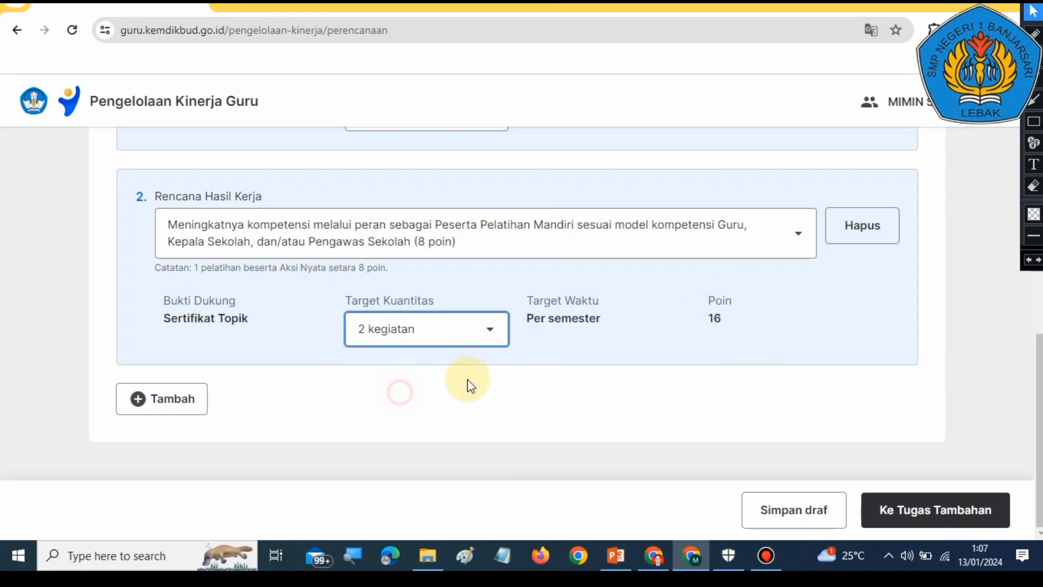
# Step: Review the total points and both Rencana Hasil Kerja entries on the form
pyautogui.scroll(5, 729, 331)
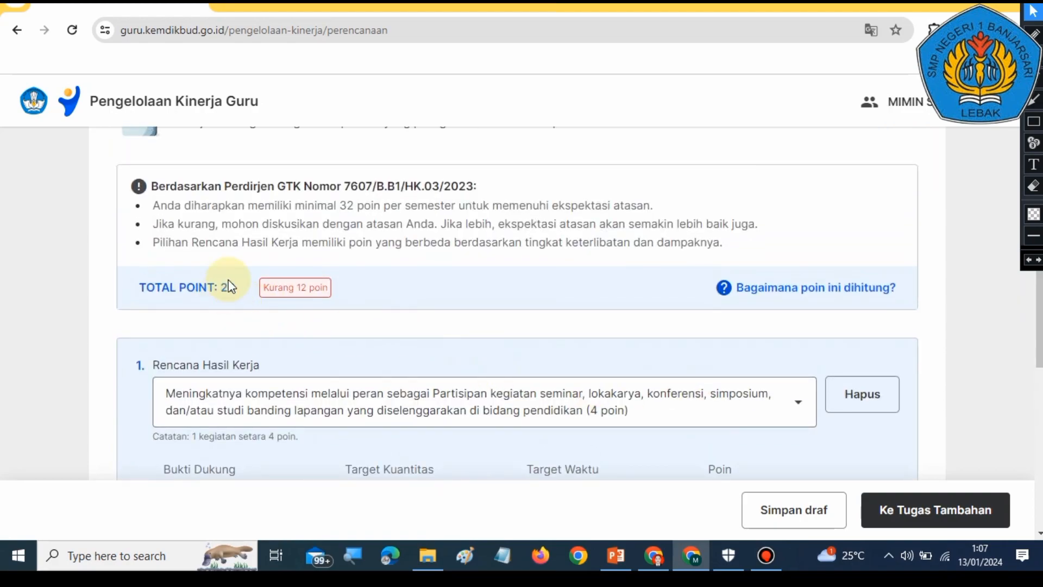
pyautogui.scroll(-7, 353, 300)
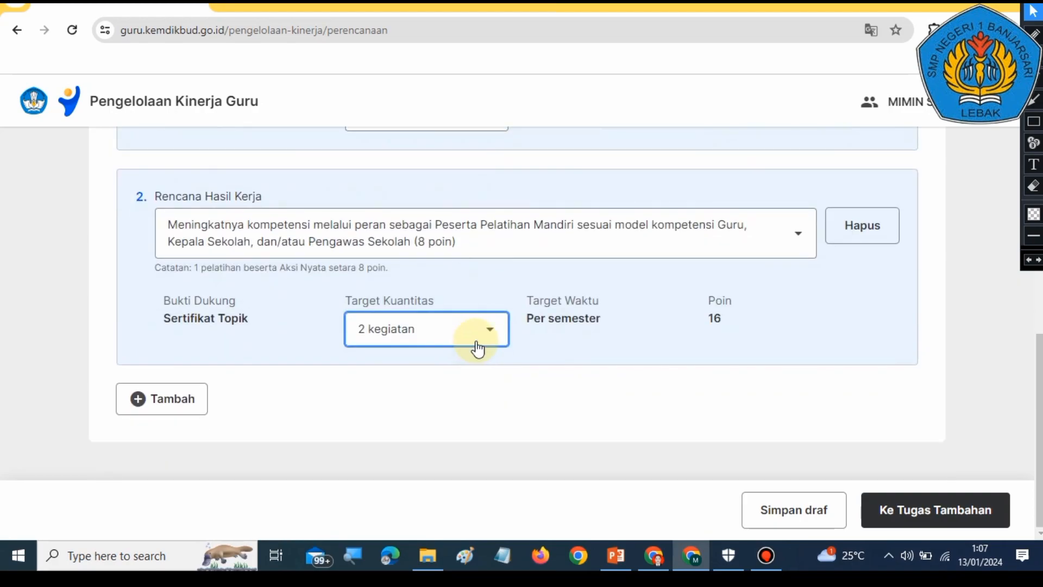
pyautogui.scroll(1, 627, 354)
pyautogui.scroll(1, 627, 361)
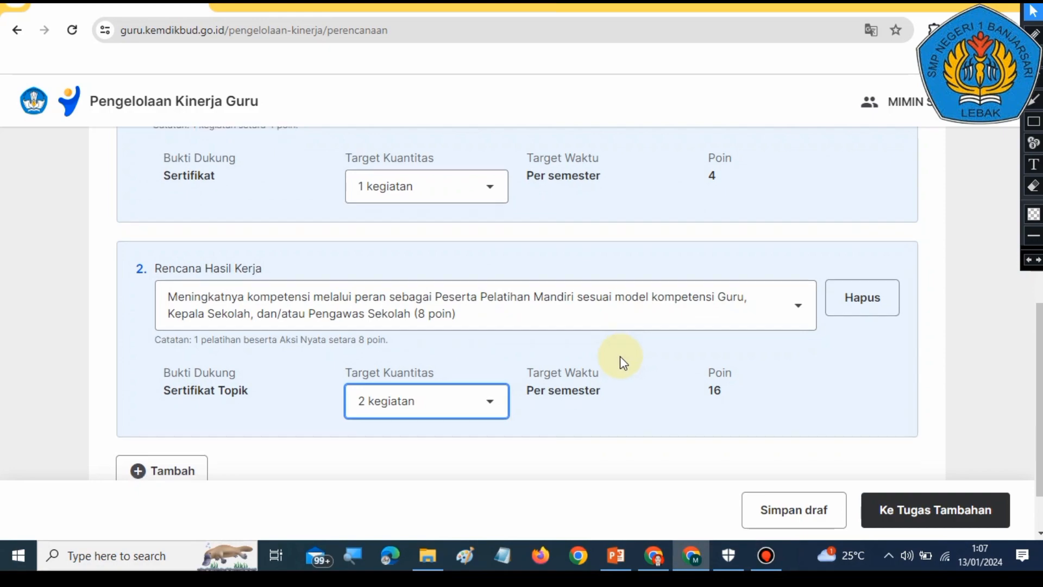
pyautogui.scroll(-2, 621, 356)
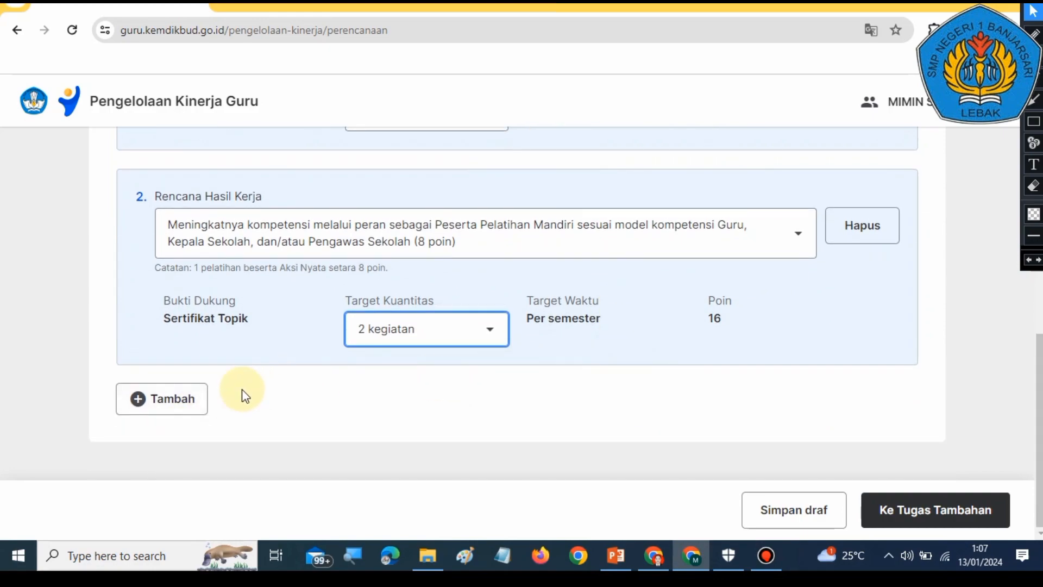
# Step: Add a third Rencana Hasil Kerja and choose 'Peserta berbagi praktik baik yang diselenggarakan komunitas belajar (4 poin)'
pyautogui.click(174, 398)
pyautogui.scroll(-3, 552, 447)
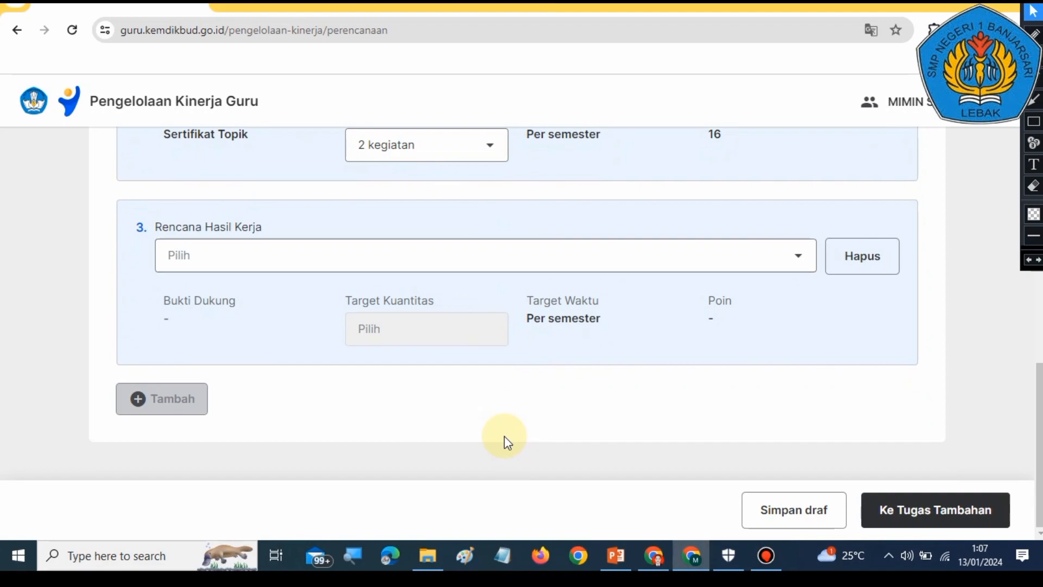
pyautogui.click(553, 266)
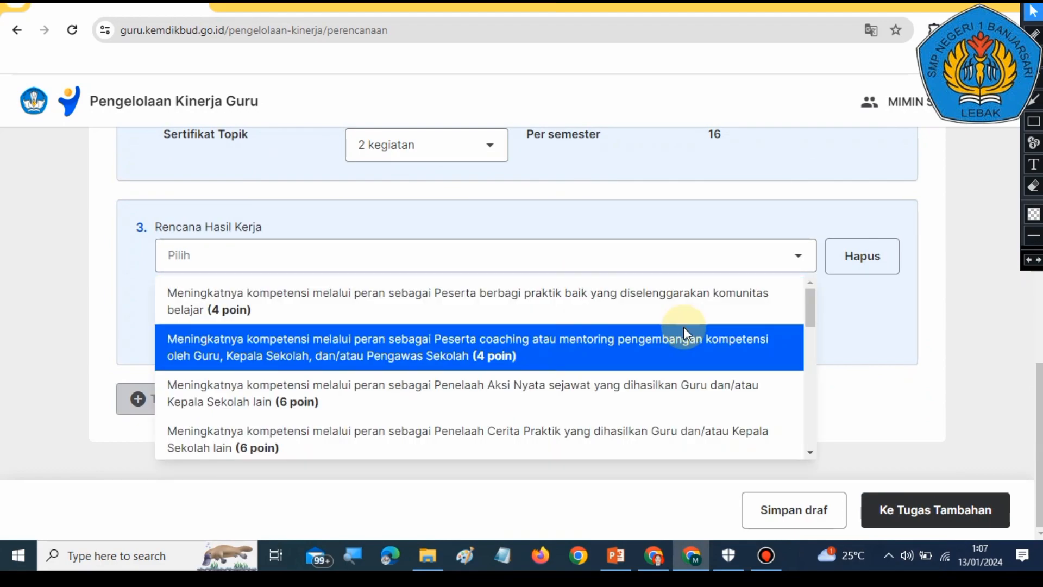
pyautogui.scroll(-1, 685, 329)
pyautogui.scroll(-1, 684, 331)
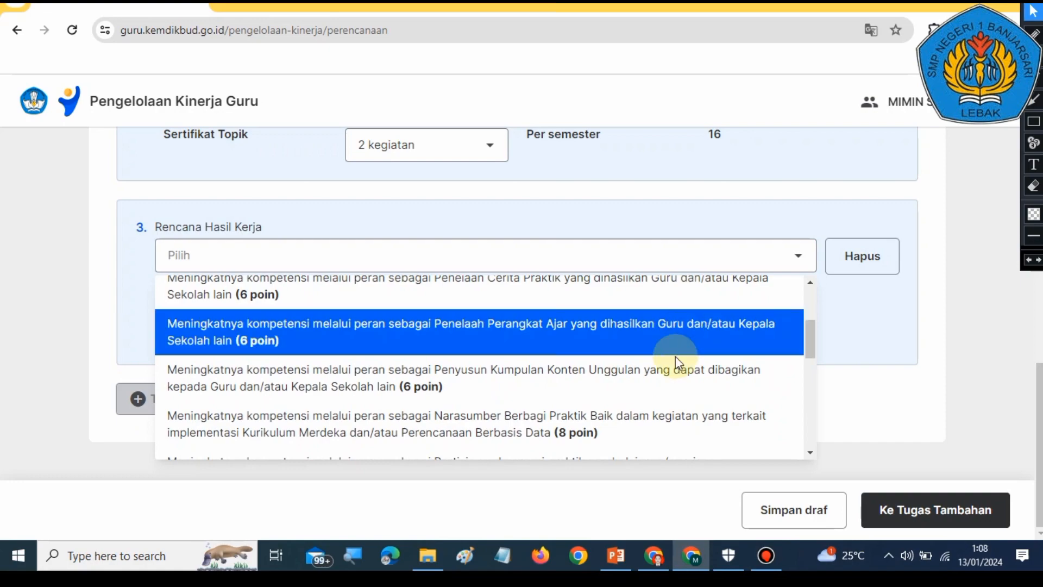
pyautogui.scroll(-1, 672, 377)
pyautogui.scroll(-1, 673, 370)
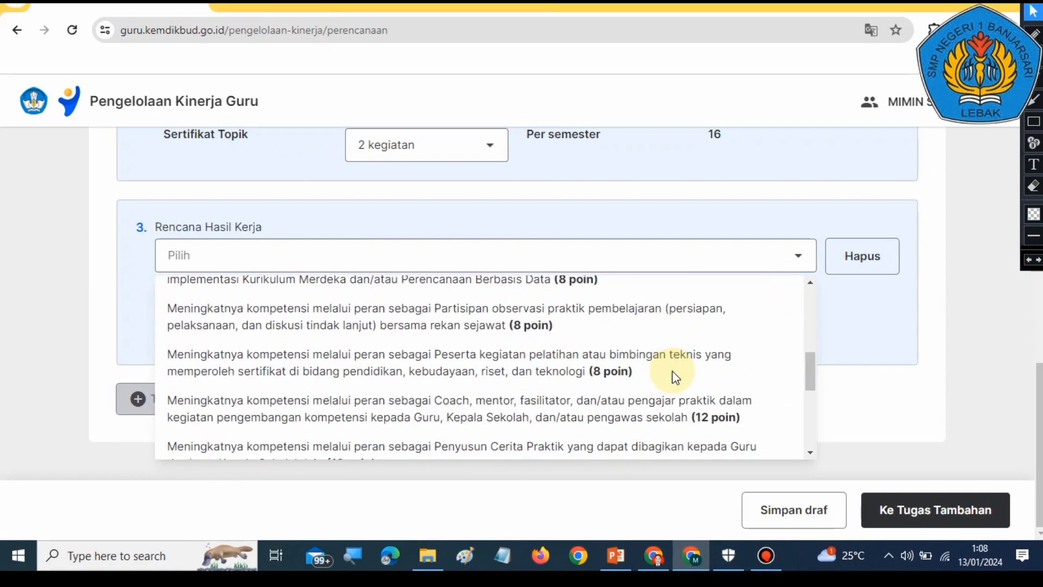
pyautogui.scroll(-1, 672, 370)
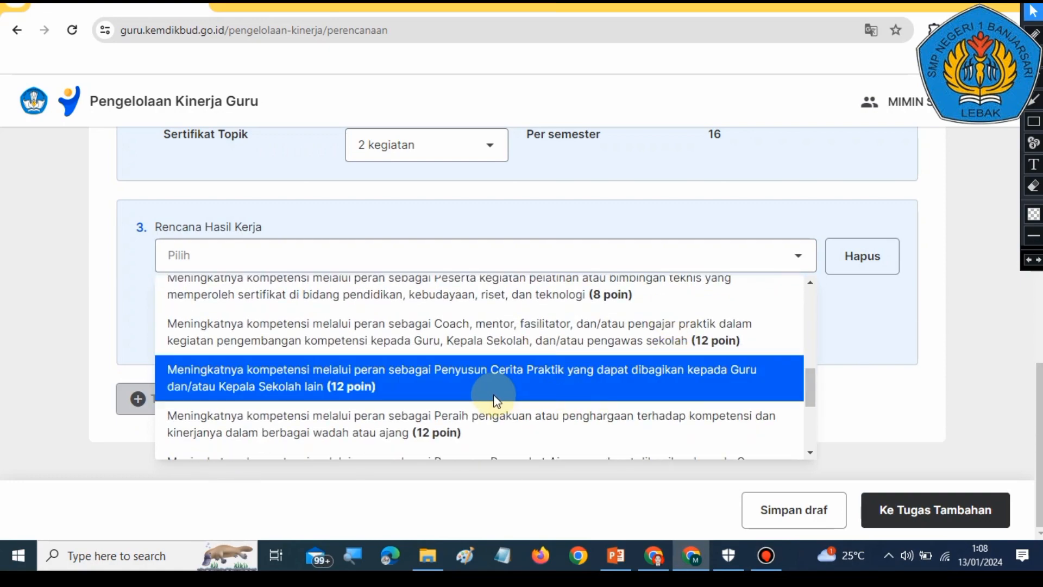
pyautogui.scroll(-2, 459, 400)
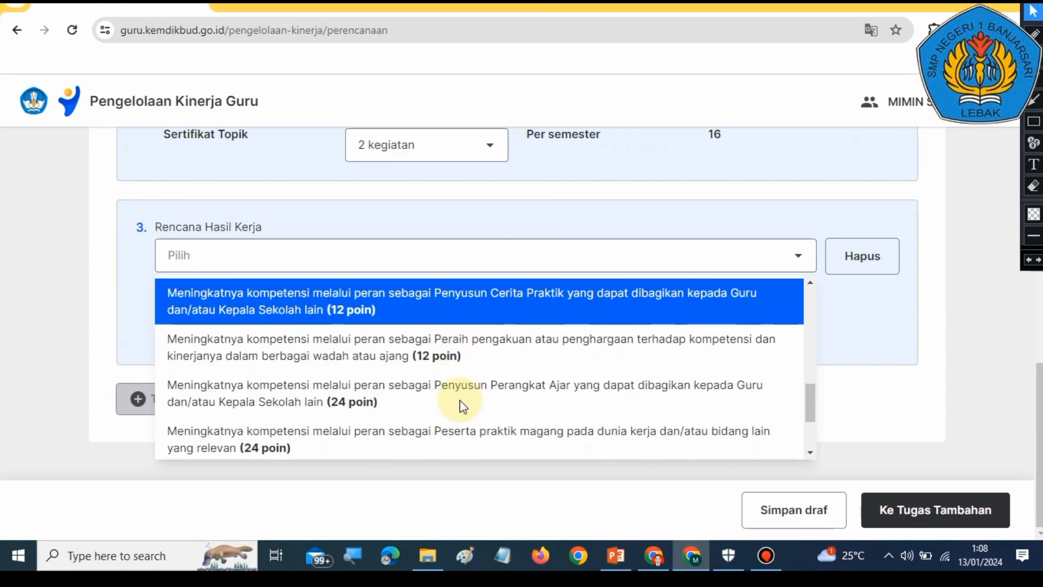
pyautogui.scroll(-1, 459, 405)
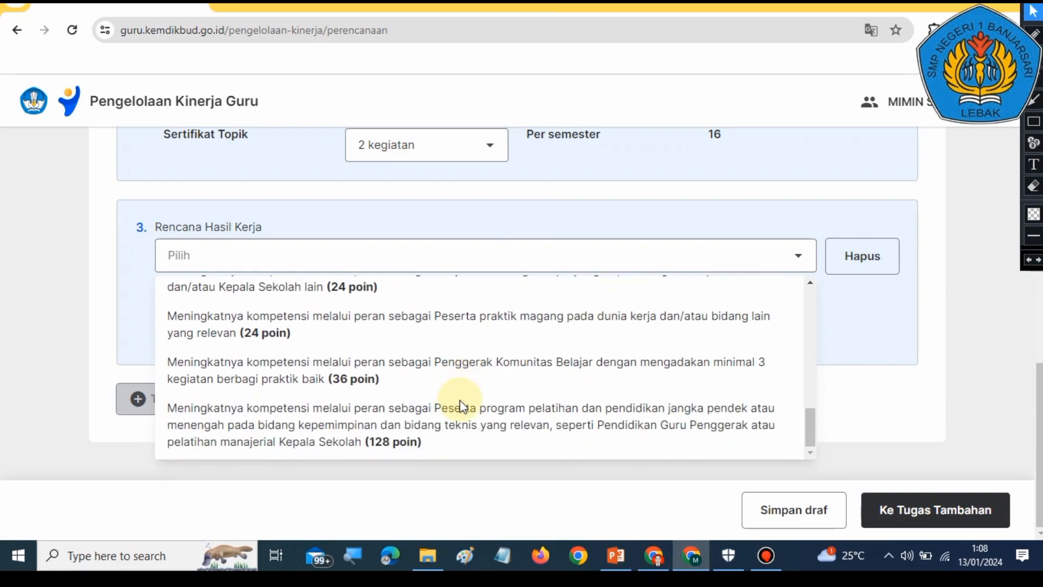
pyautogui.scroll(10, 460, 400)
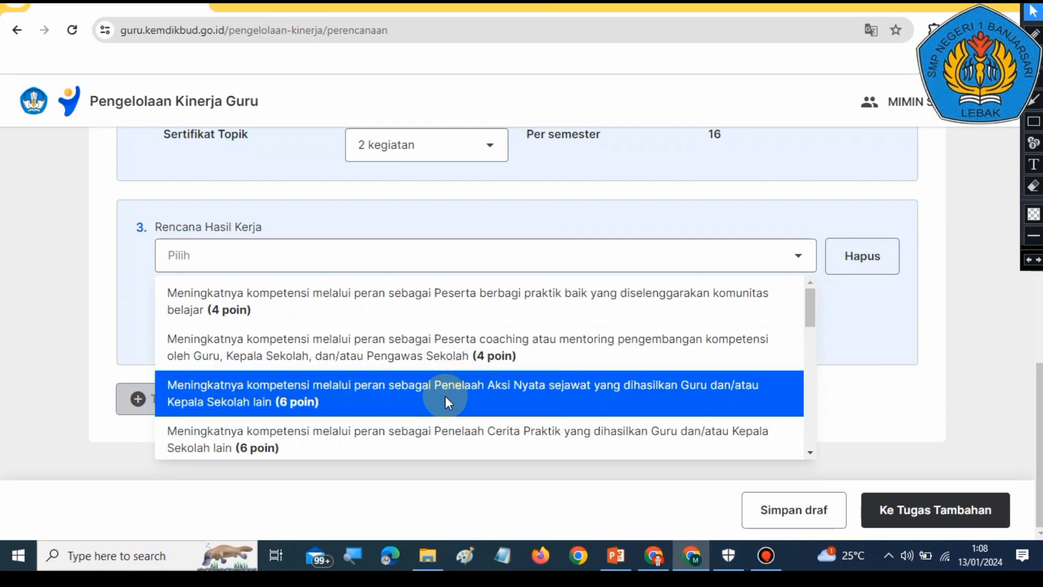
pyautogui.scroll(-1, 415, 419)
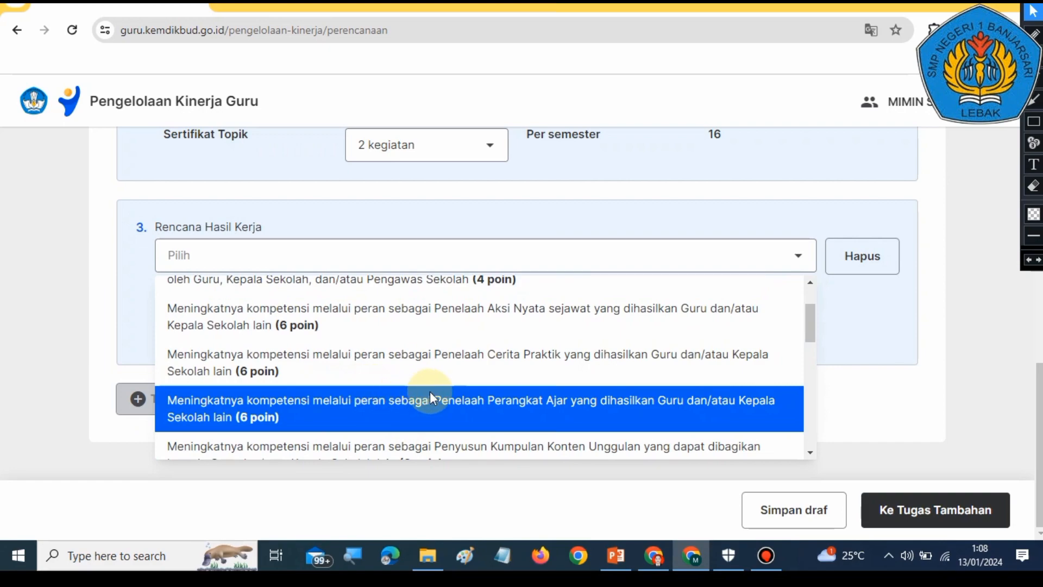
pyautogui.scroll(-1, 456, 406)
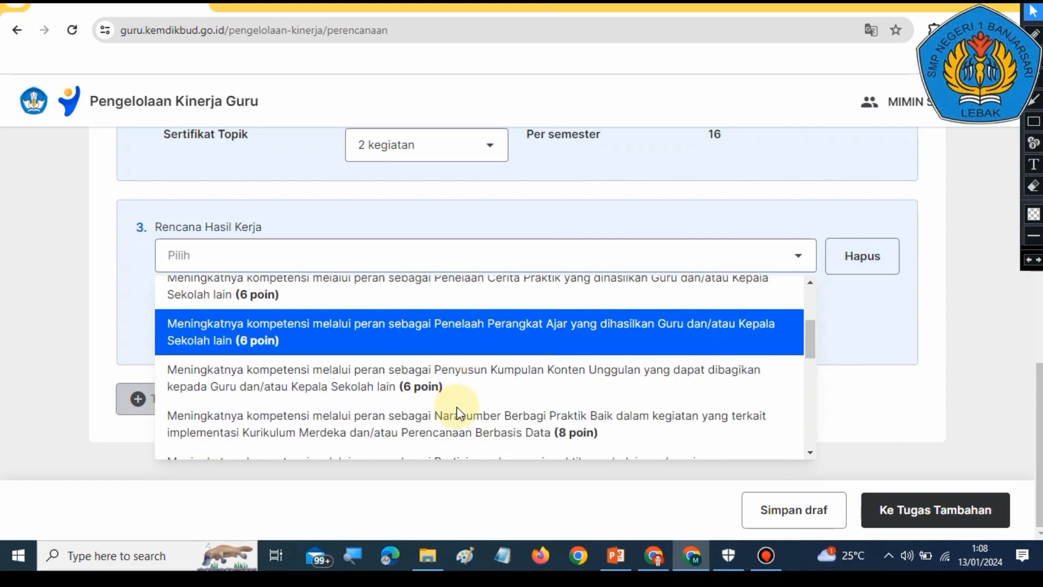
pyautogui.scroll(3, 455, 396)
pyautogui.click(392, 308)
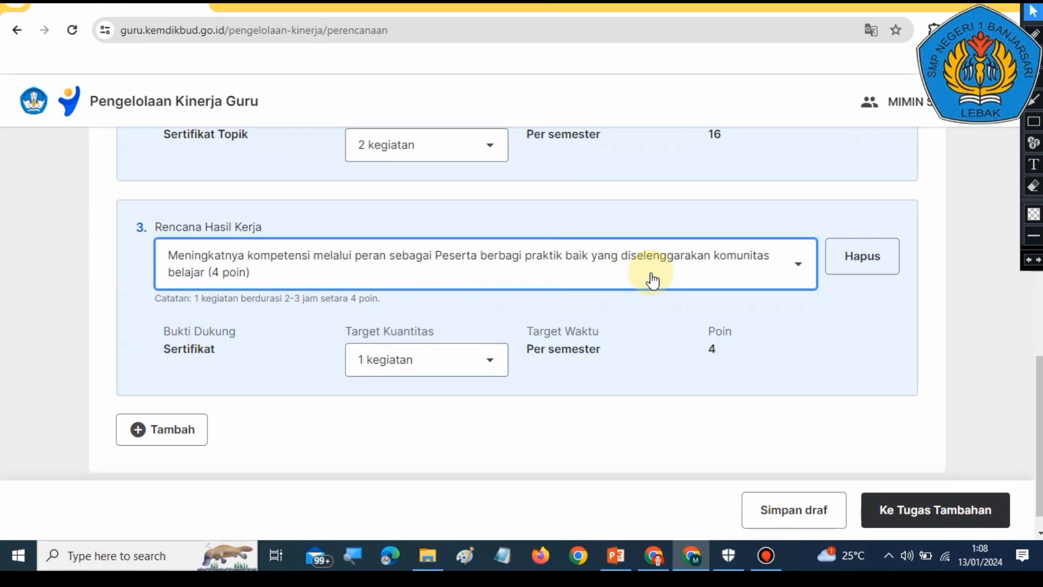
# Step: Add a fourth Rencana Hasil Kerja and choose 'Penelaah Aksi Nyata sejawat yang dihasilkan Guru dan/atau Kepala Sekolah lain (6 poin)'
pyautogui.scroll(15, 373, 429)
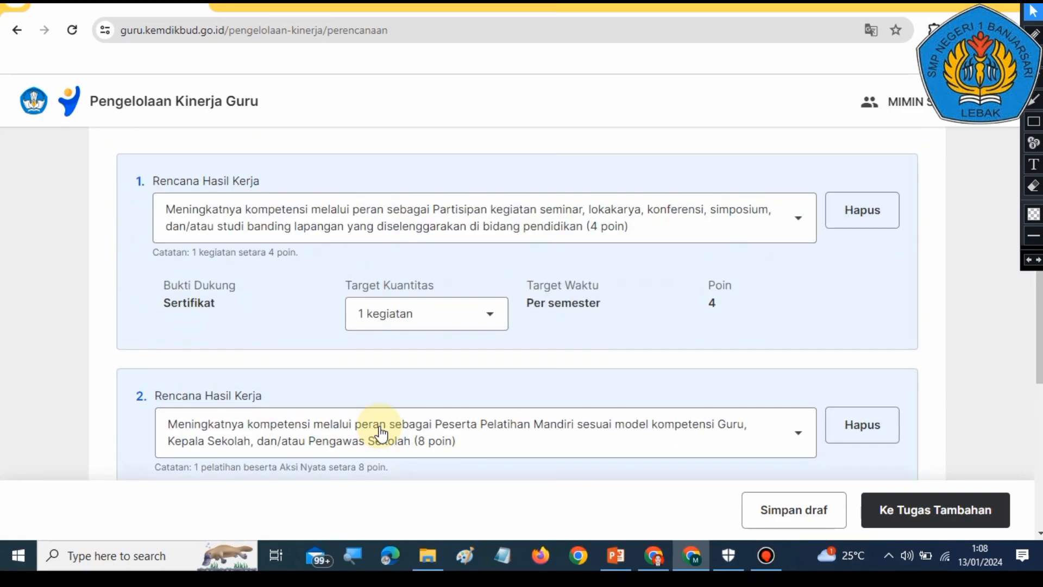
pyautogui.scroll(-10, 452, 421)
pyautogui.scroll(6, 621, 372)
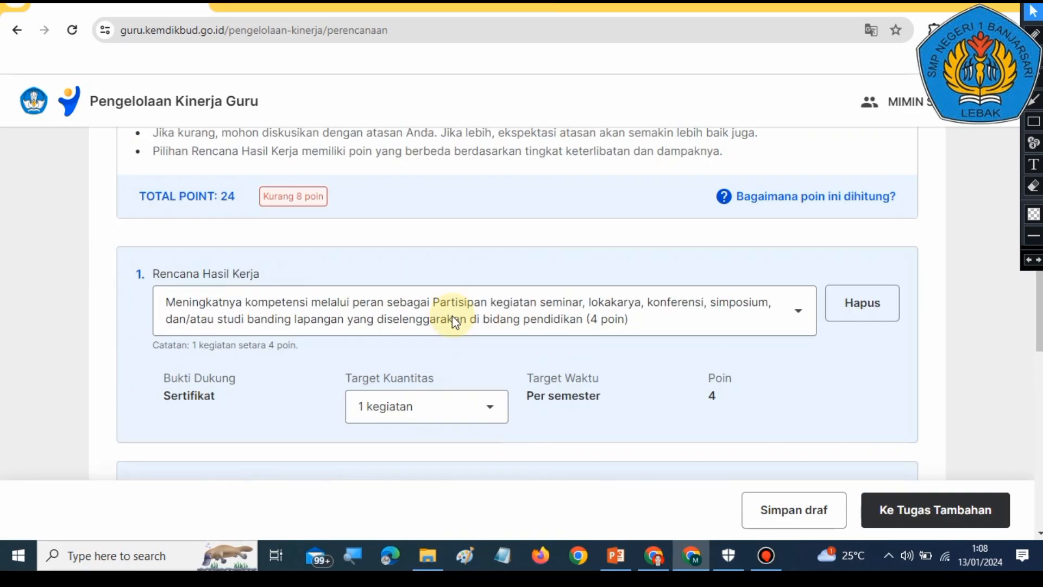
pyautogui.scroll(-7, 269, 317)
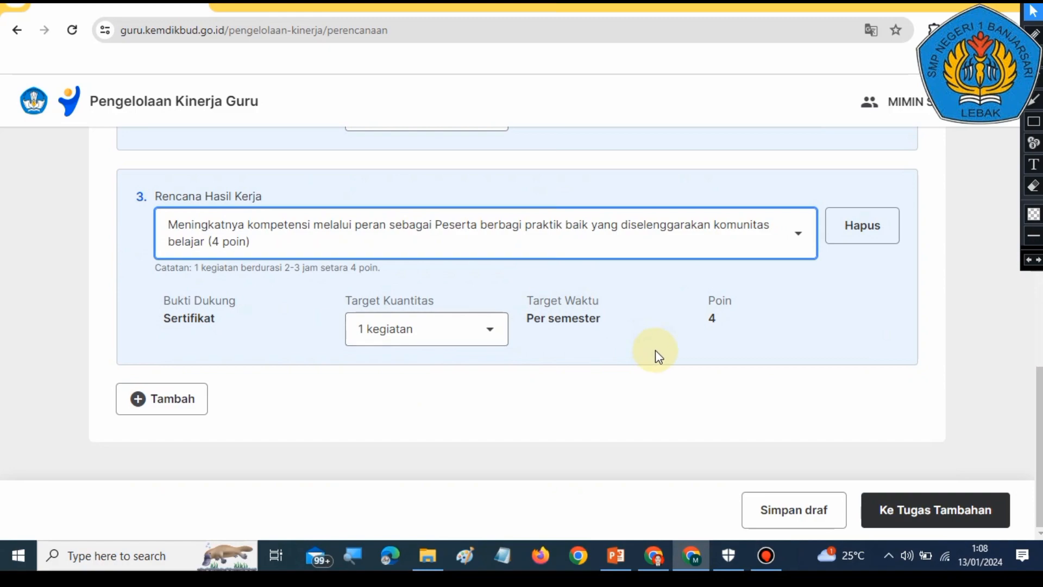
pyautogui.click(166, 399)
pyautogui.scroll(-2, 374, 402)
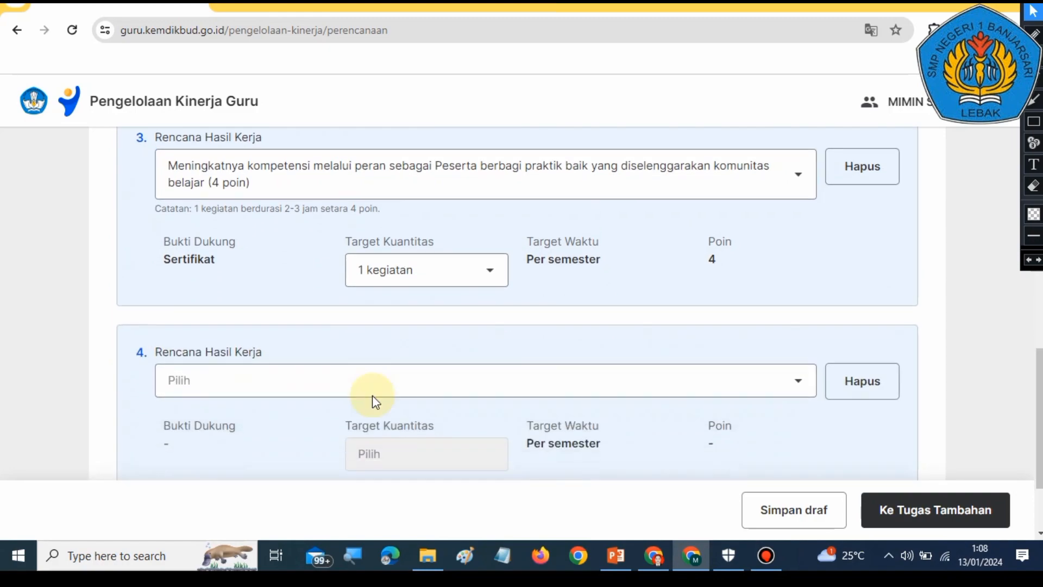
pyautogui.click(412, 366)
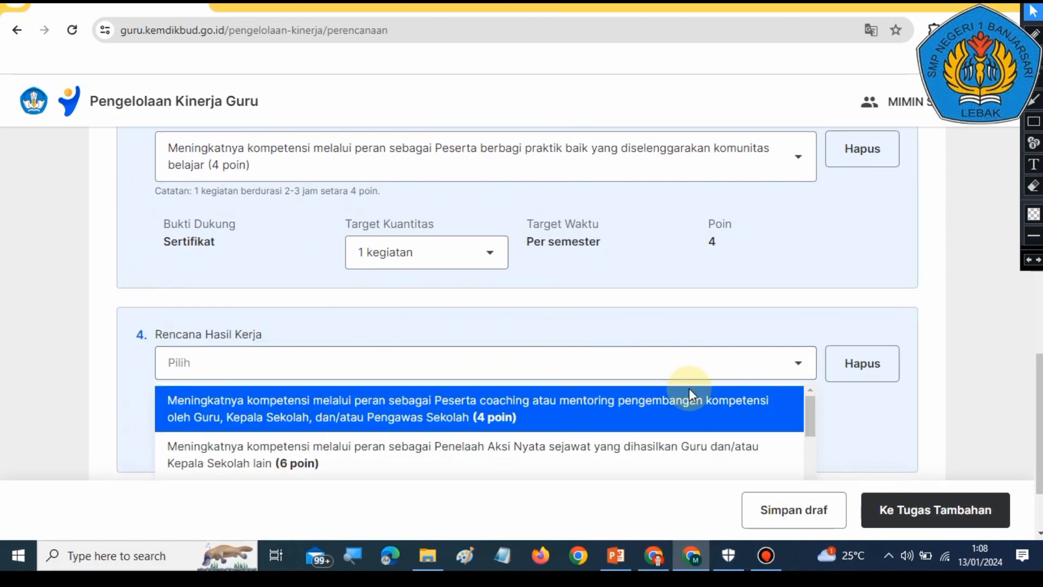
pyautogui.scroll(-1, 682, 385)
pyautogui.scroll(1, 552, 401)
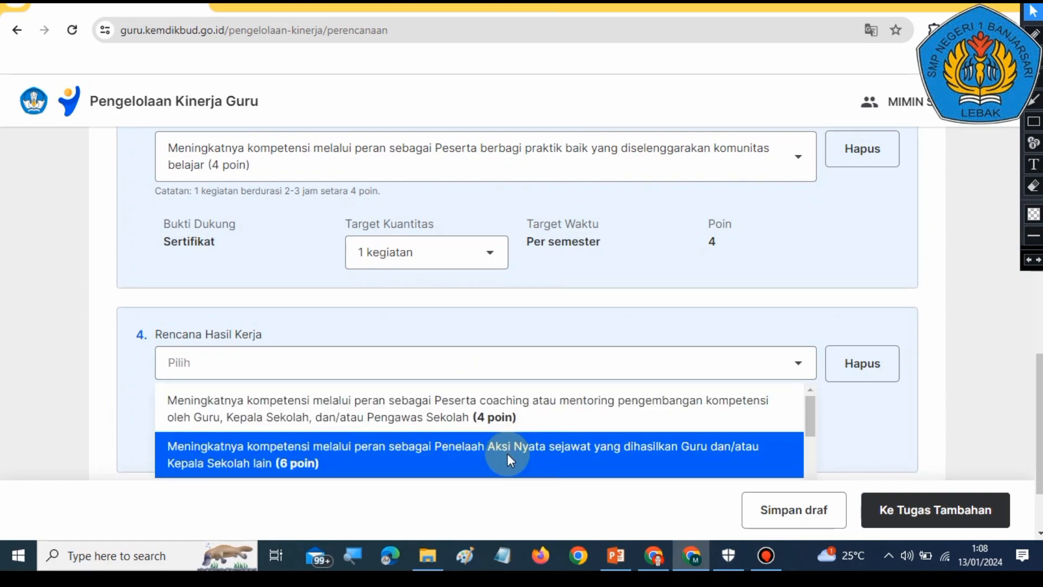
pyautogui.scroll(-2, 509, 461)
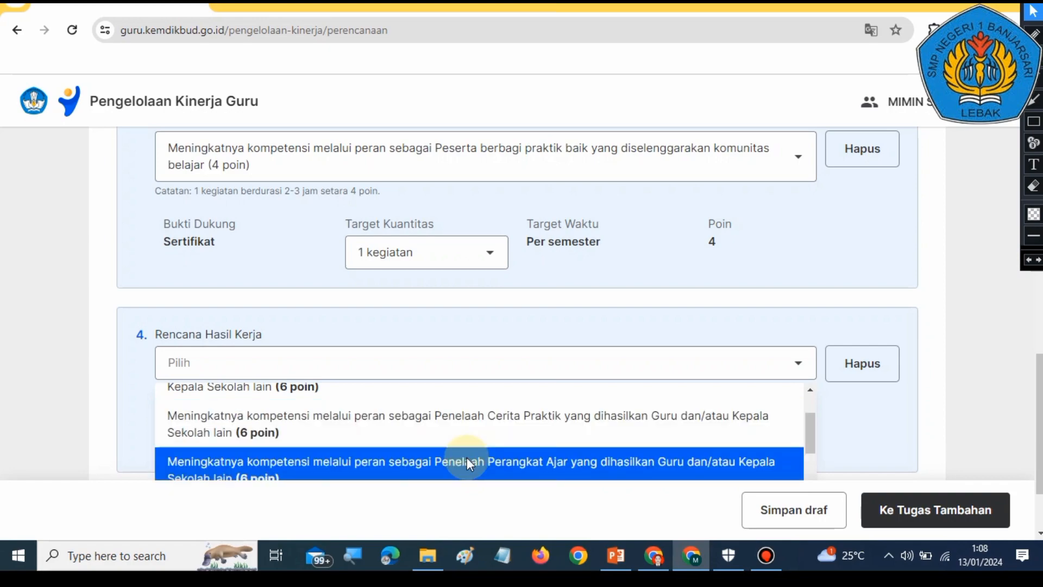
pyautogui.scroll(-2, 467, 457)
pyautogui.scroll(-2, 467, 448)
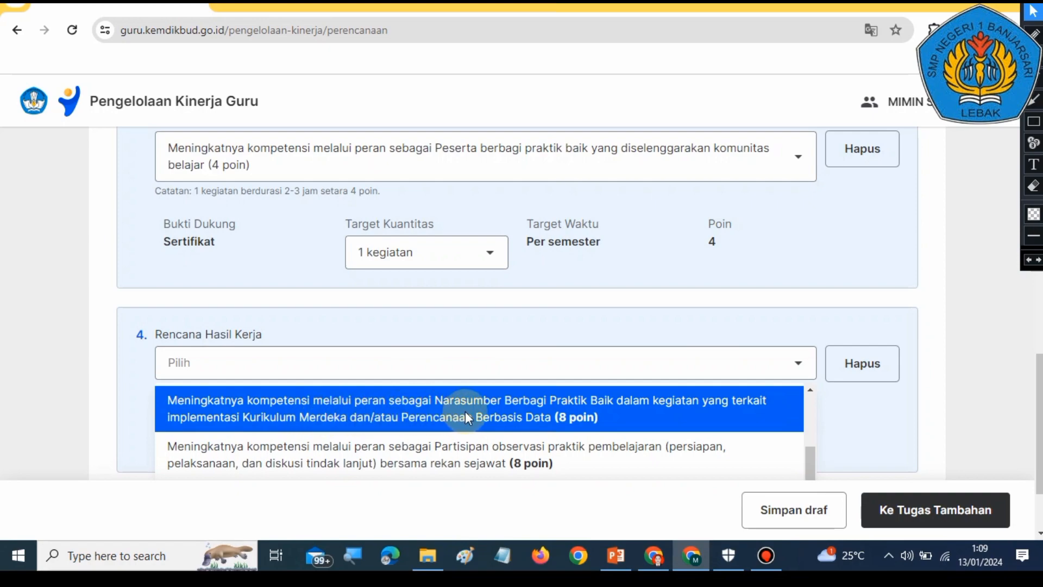
pyautogui.scroll(-2, 487, 458)
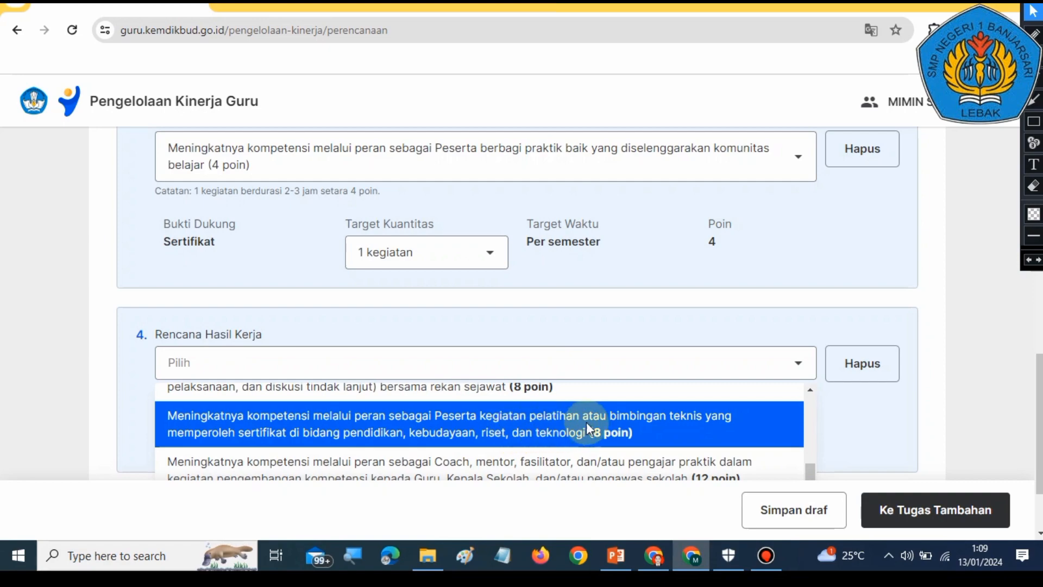
pyautogui.scroll(-2, 657, 422)
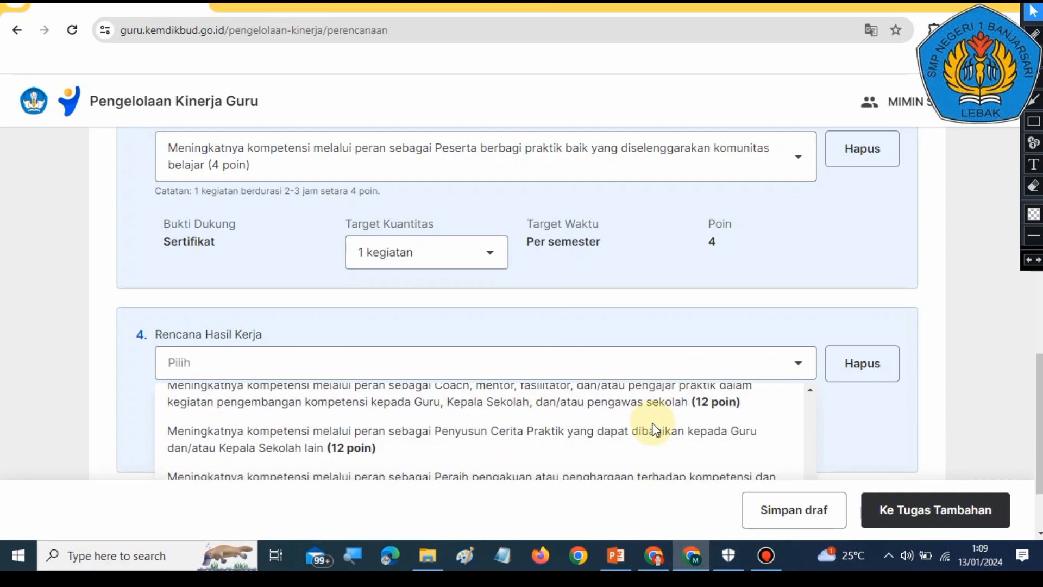
pyautogui.scroll(-2, 494, 442)
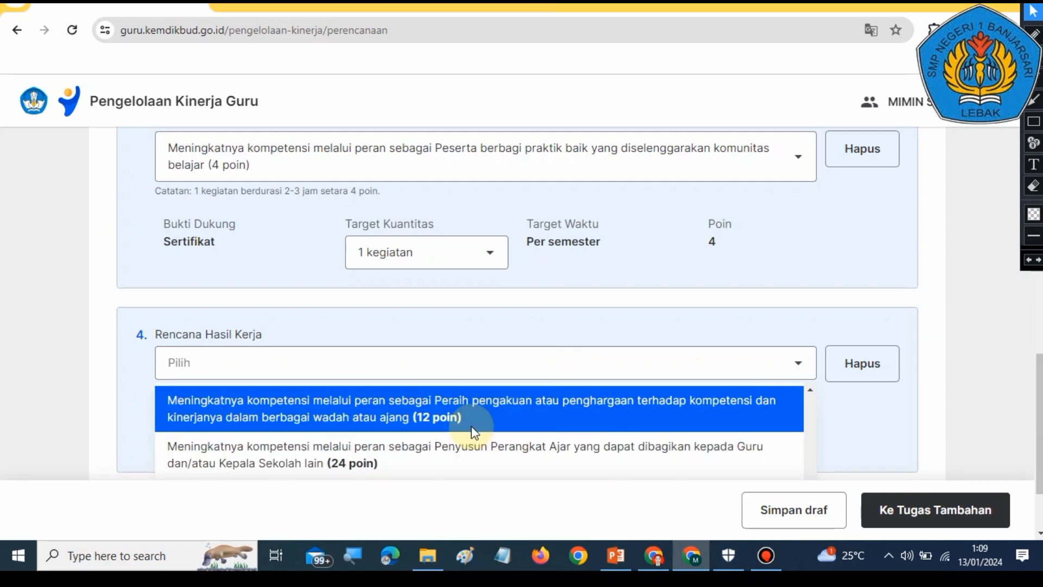
pyautogui.scroll(-2, 456, 455)
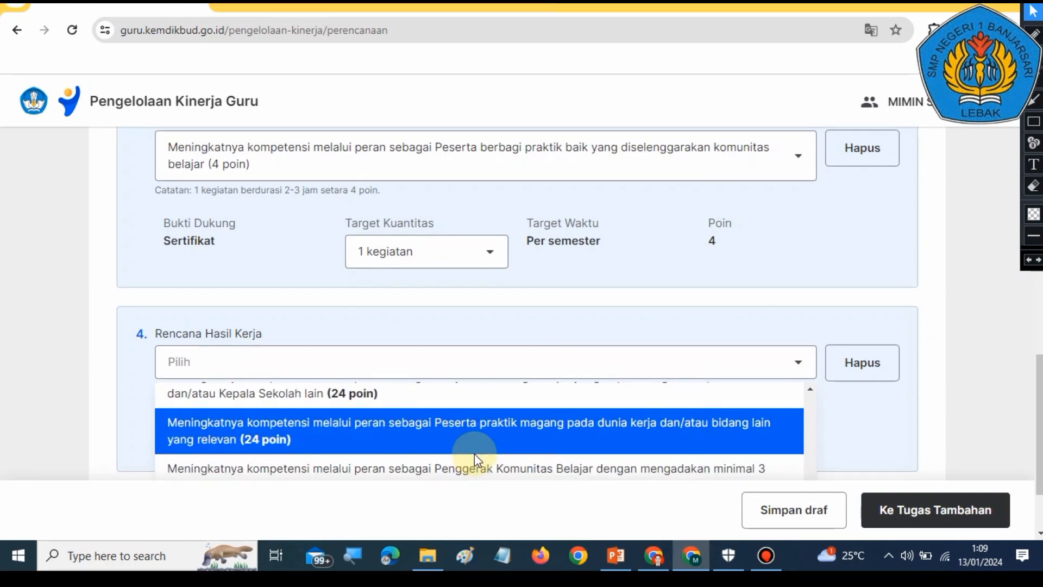
pyautogui.scroll(-2, 474, 455)
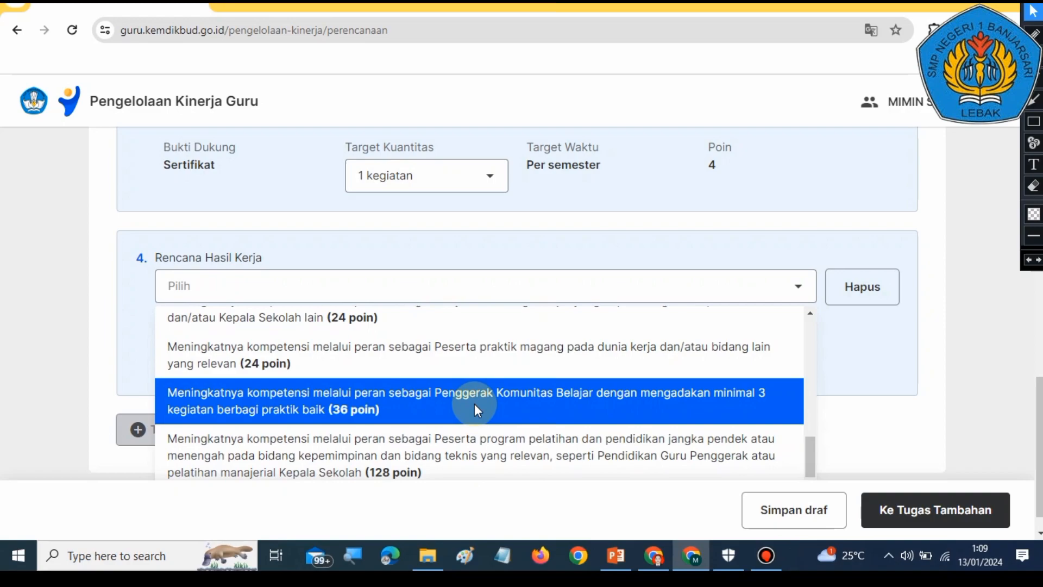
pyautogui.scroll(8, 495, 407)
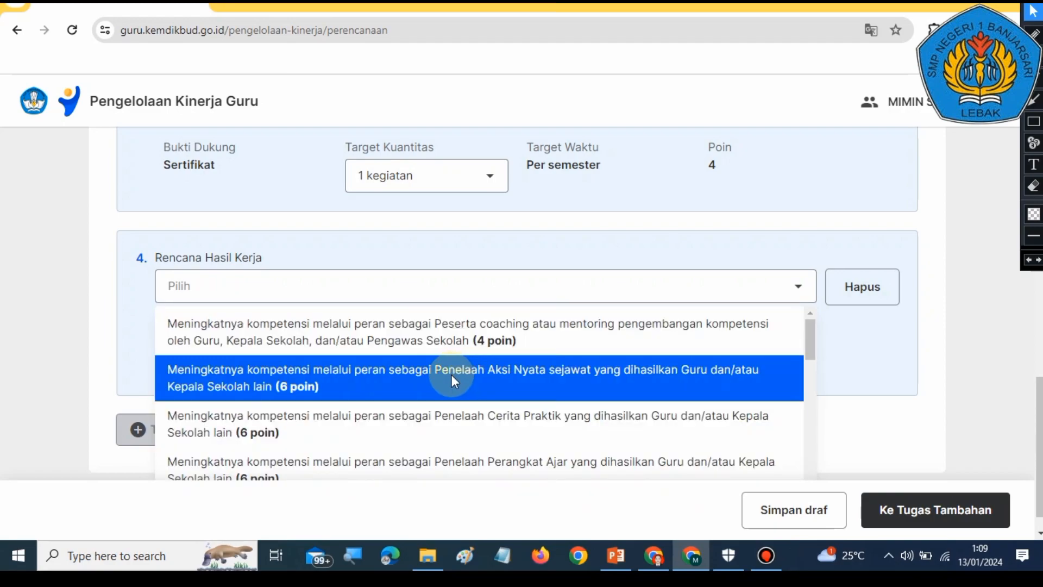
pyautogui.scroll(-4, 451, 377)
pyautogui.scroll(-3, 455, 380)
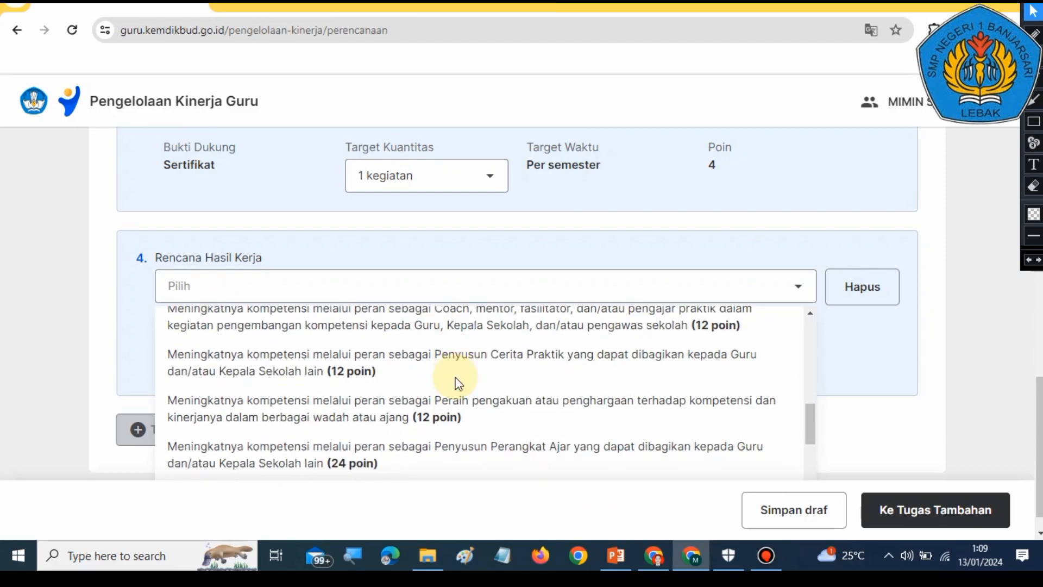
pyautogui.scroll(8, 459, 383)
pyautogui.scroll(-4, 539, 471)
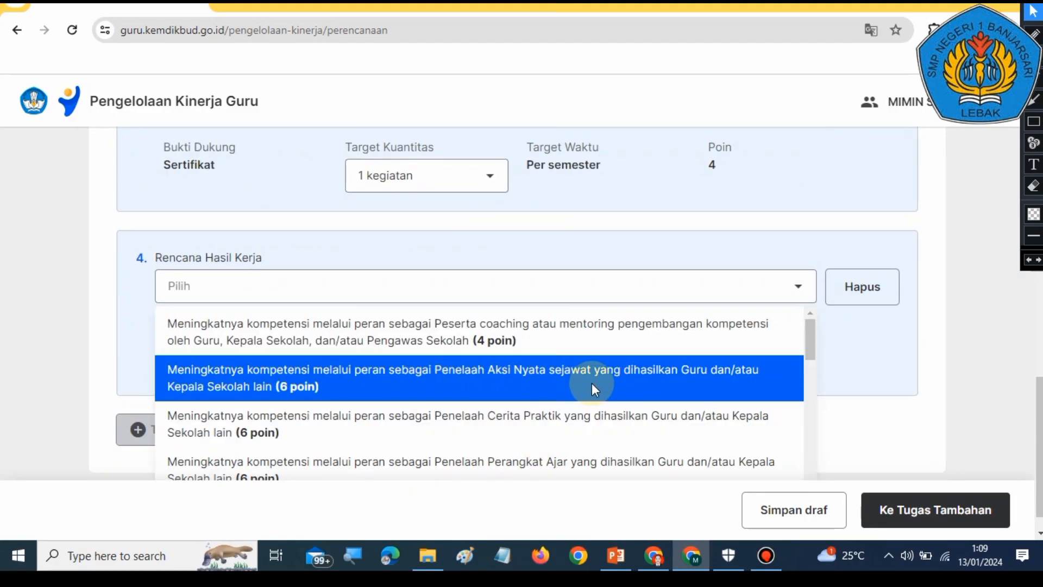
pyautogui.click(393, 384)
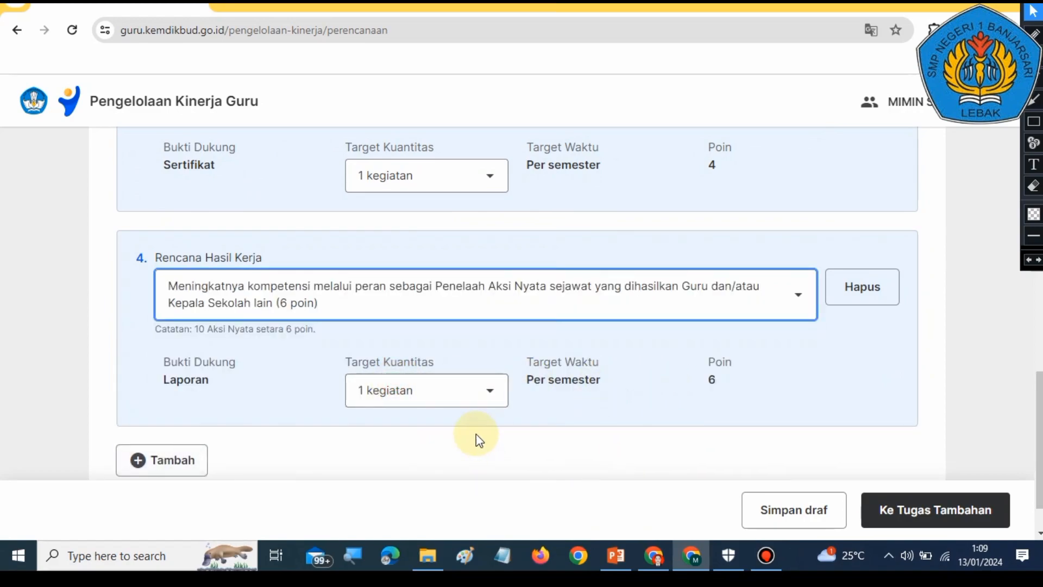
# Step: Review the total points and the four Rencana Hasil Kerja entries on the form
pyautogui.scroll(6, 534, 446)
pyautogui.scroll(7, 534, 446)
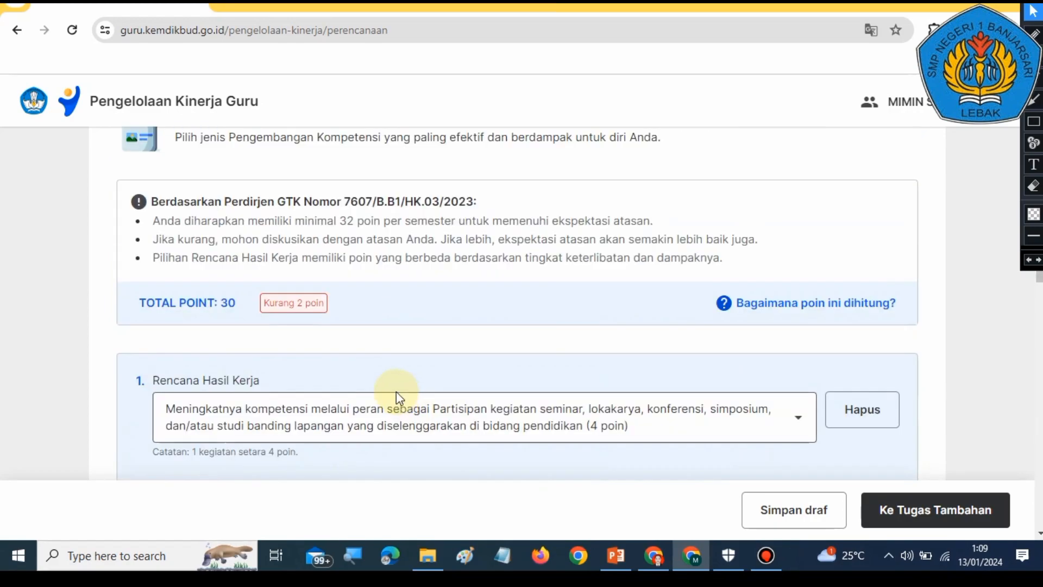
pyautogui.scroll(-3, 384, 373)
pyautogui.scroll(-10, 410, 380)
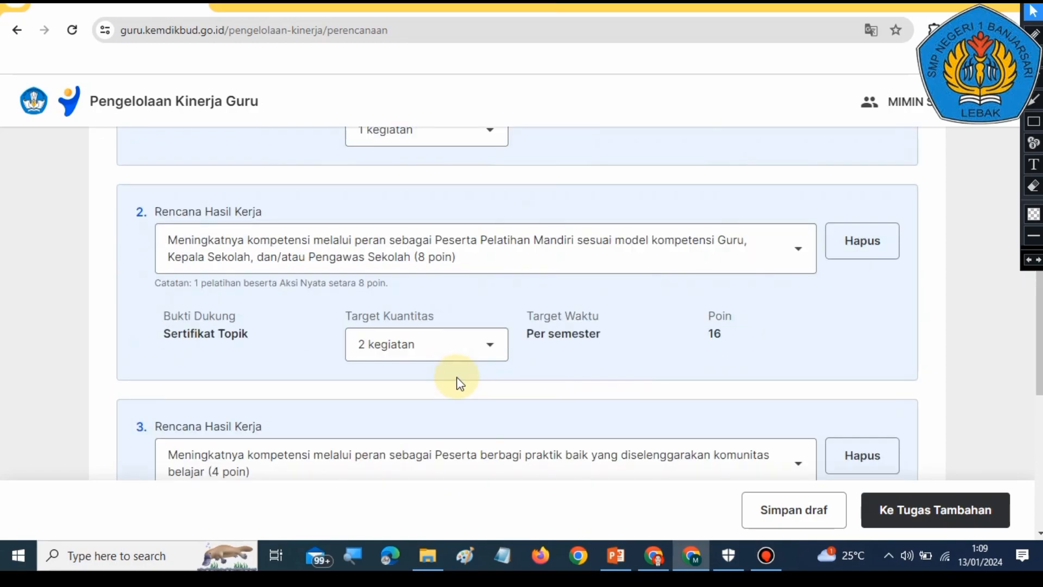
pyautogui.scroll(7, 536, 407)
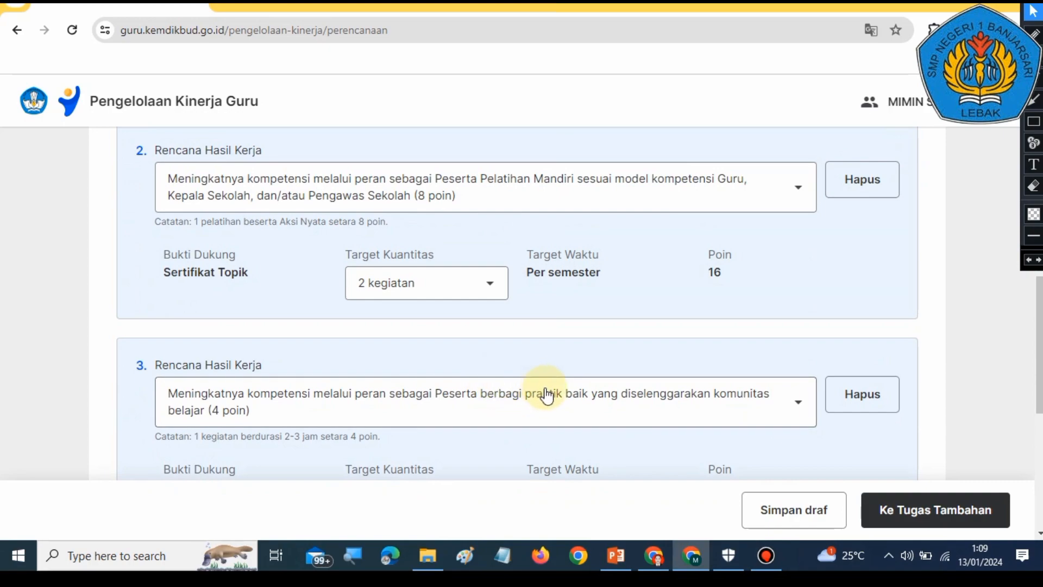
pyautogui.scroll(-7, 537, 414)
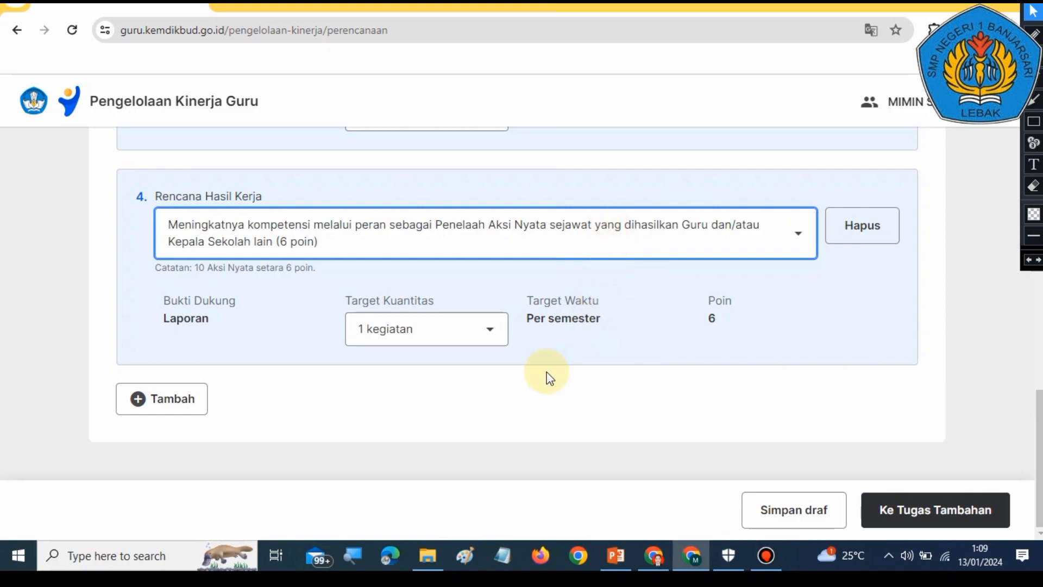
# Step: Set the Target Kuantitas of the second Rencana Hasil Kerja (Peserta Pelatihan Mandiri) to 3 kegiatan
pyautogui.scroll(6, 491, 377)
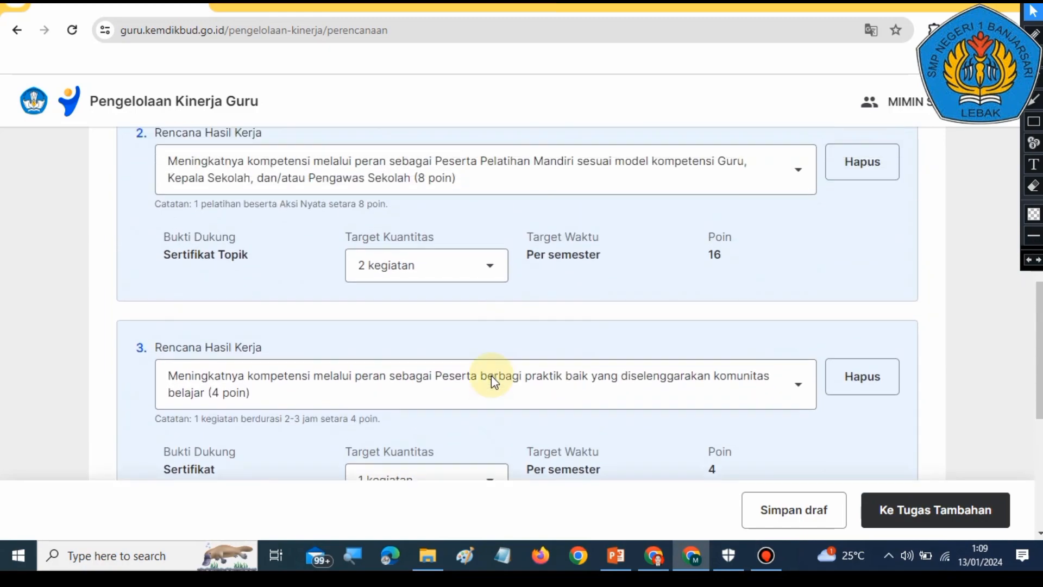
pyautogui.scroll(3, 491, 376)
pyautogui.scroll(-4, 494, 326)
pyautogui.scroll(3, 491, 282)
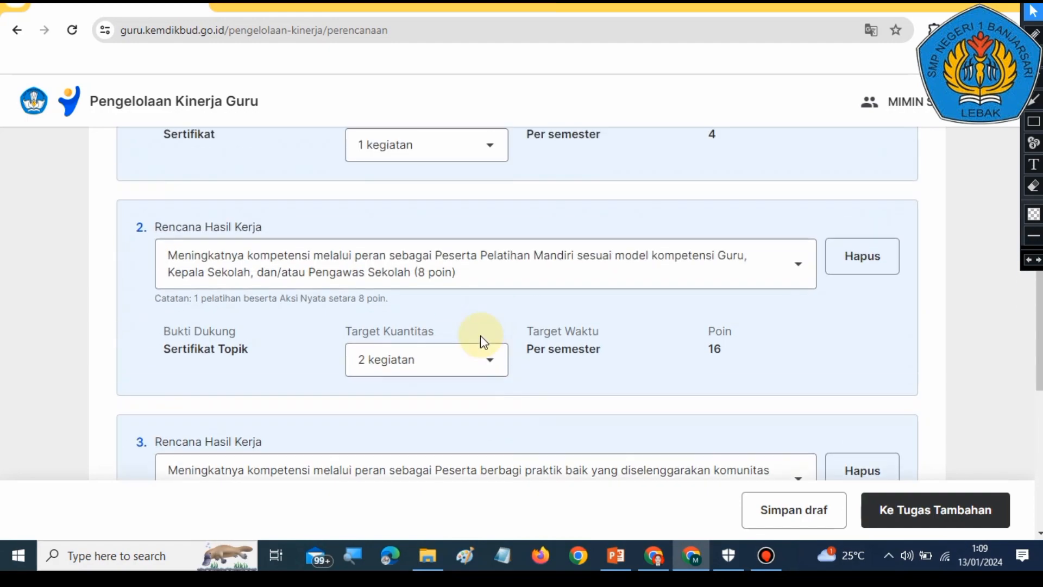
pyautogui.click(478, 373)
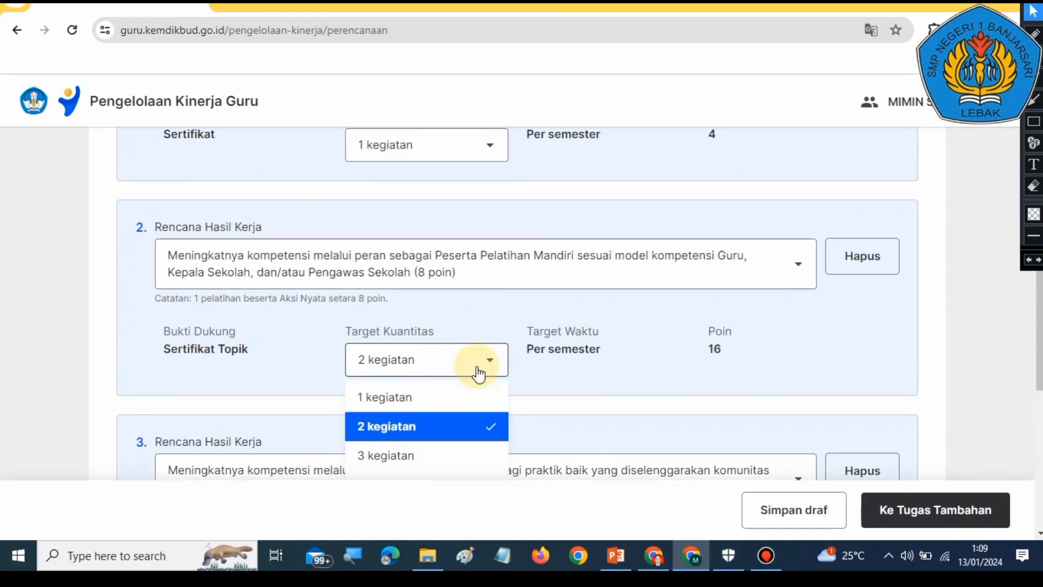
pyautogui.click(454, 452)
# Step: Review the total points shown at the top of the Pengembangan Kompetensi form
pyautogui.scroll(5, 679, 381)
pyautogui.scroll(3, 338, 274)
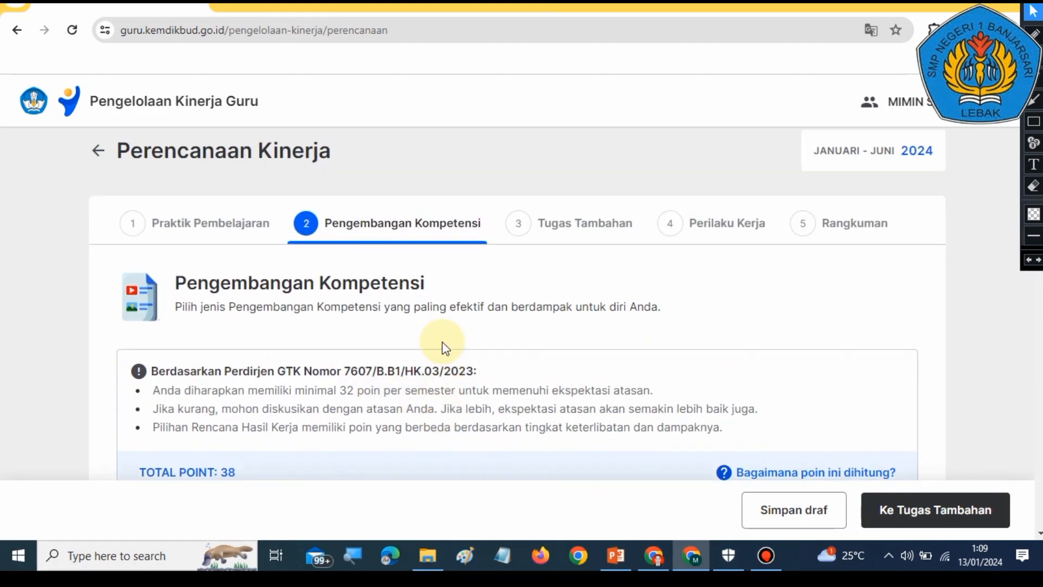
pyautogui.scroll(-4, 442, 347)
pyautogui.scroll(-10, 442, 348)
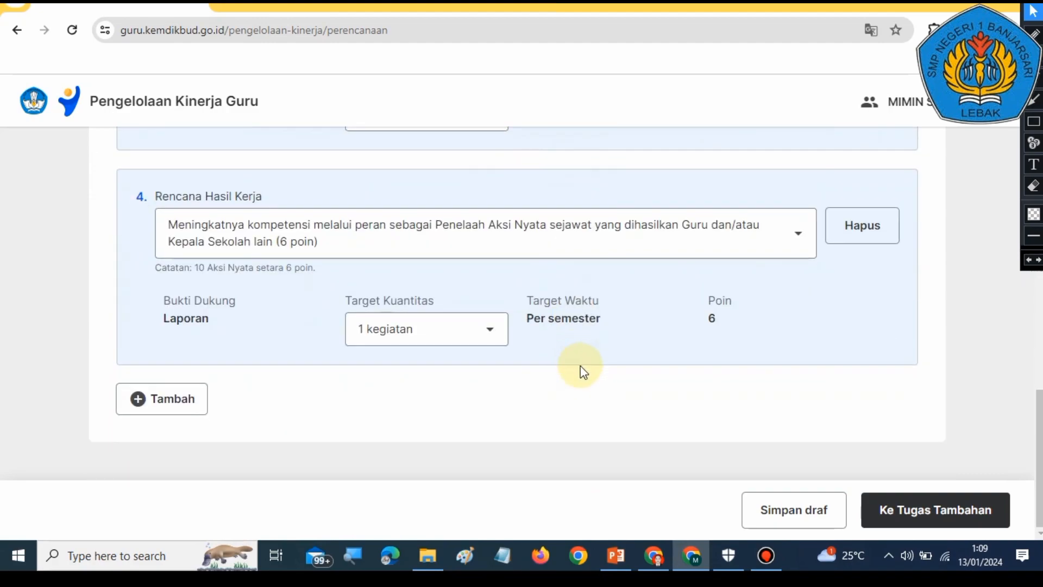
pyautogui.scroll(12, 581, 375)
pyautogui.scroll(-3, 261, 337)
pyautogui.scroll(1, 330, 400)
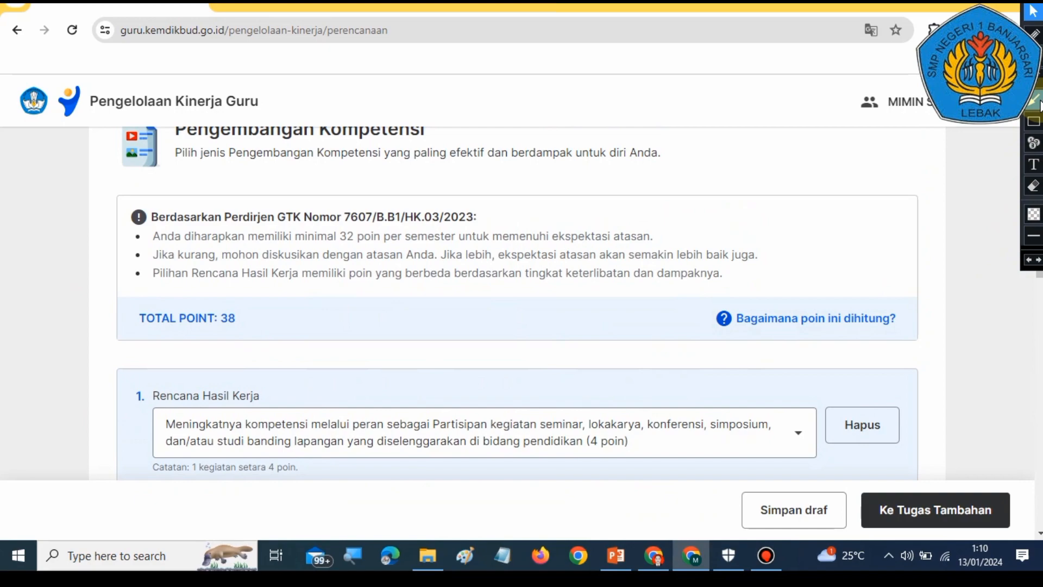
pyautogui.click(1034, 99)
pyautogui.moveTo(474, 291); pyautogui.dragTo(236, 322)
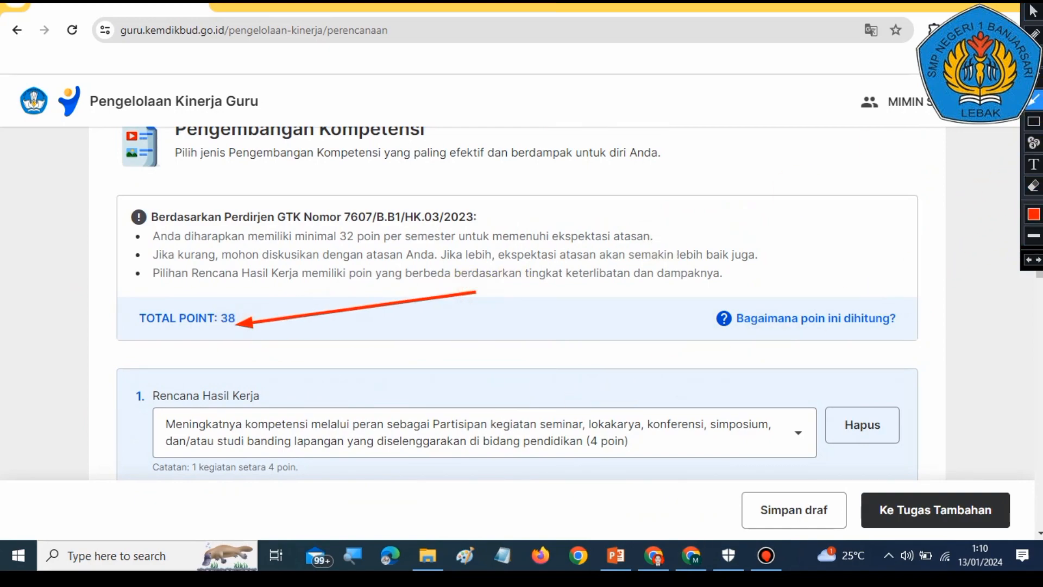
pyautogui.click(1034, 122)
pyautogui.moveTo(114, 298); pyautogui.dragTo(242, 364)
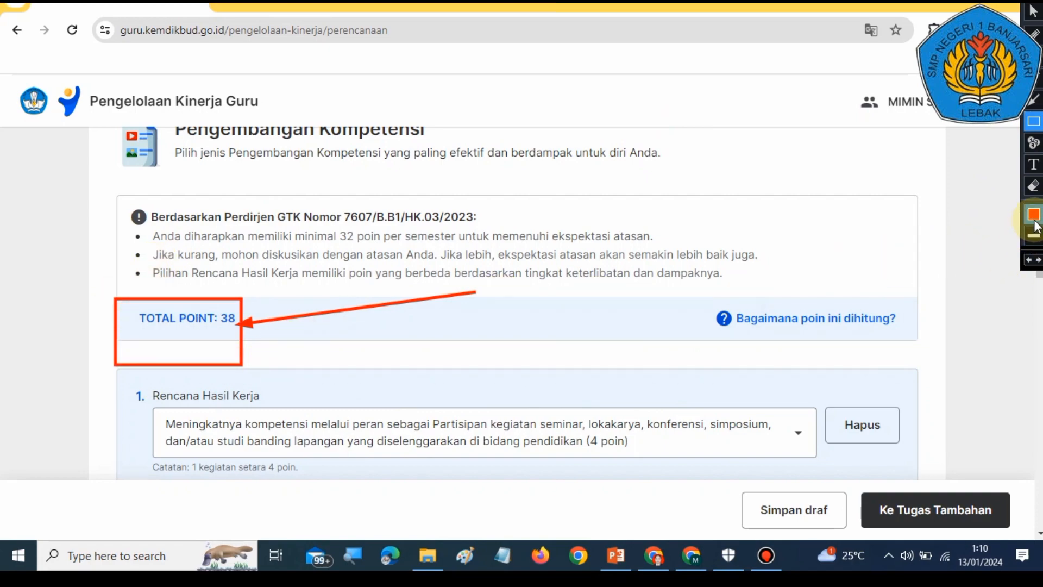
pyautogui.click(1029, 262)
pyautogui.click(1029, 261)
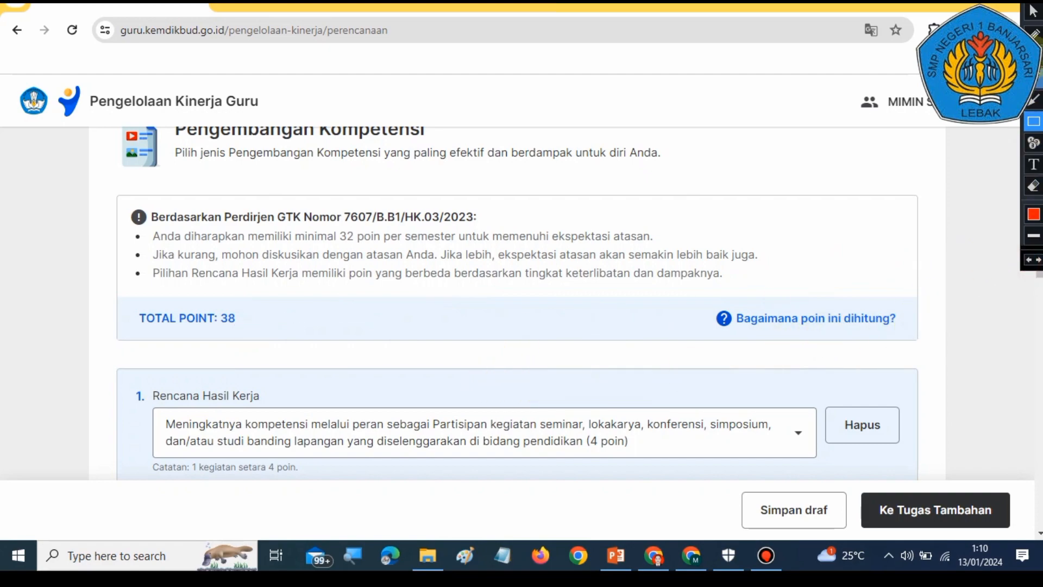
pyautogui.click(1032, 11)
# Step: Review the Rencana Hasil Kerja entries and their target quantities on the form
pyautogui.scroll(-15, 496, 298)
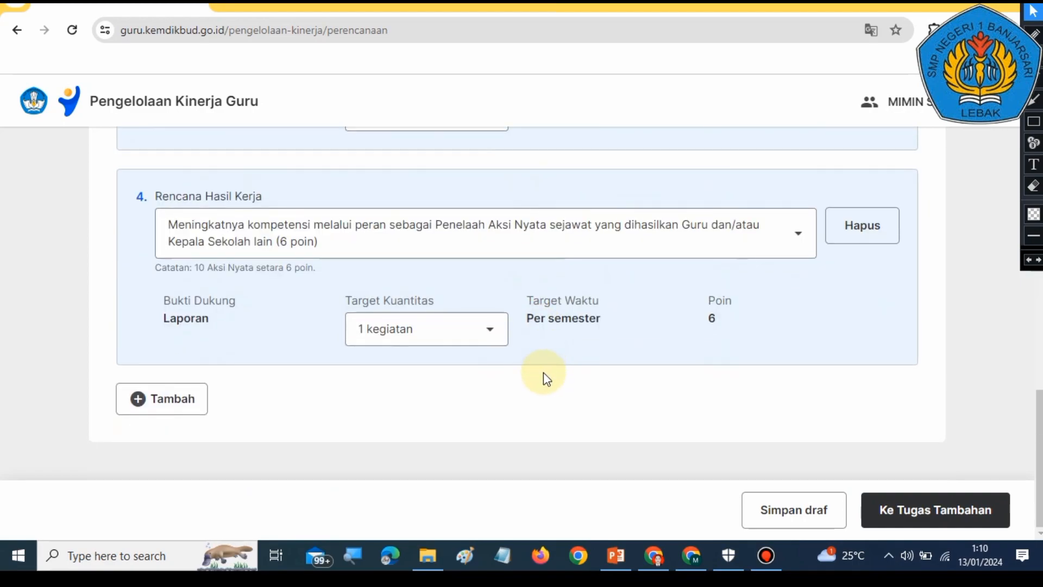
pyautogui.scroll(15, 543, 372)
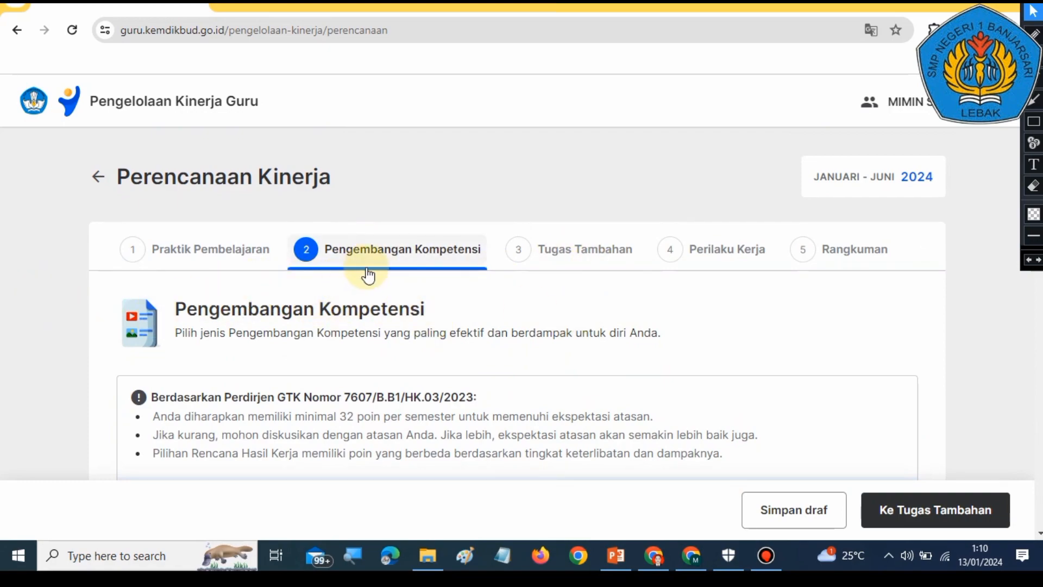
pyautogui.scroll(-7, 503, 303)
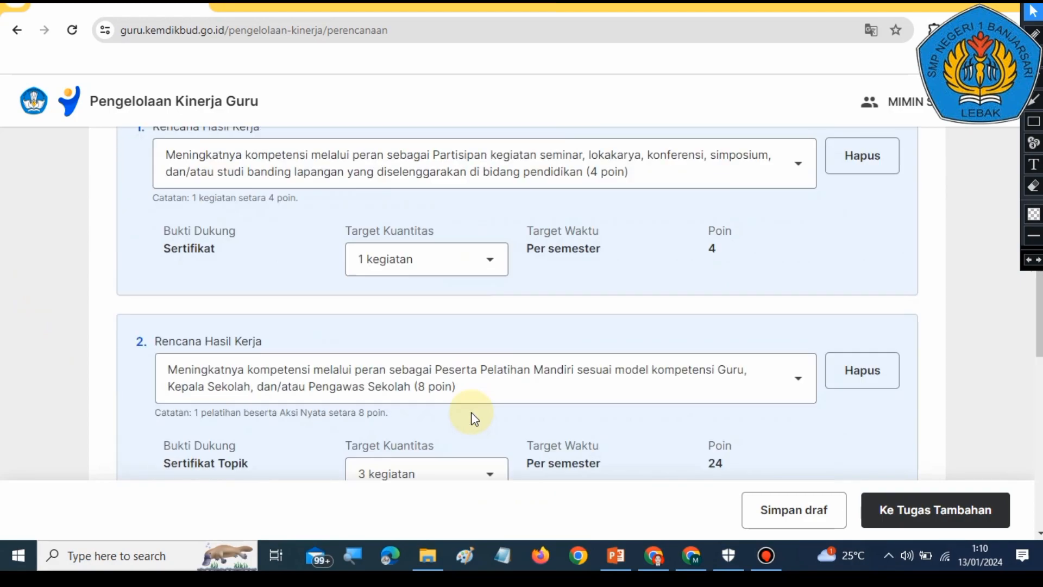
pyautogui.scroll(-4, 472, 418)
pyautogui.scroll(4, 483, 435)
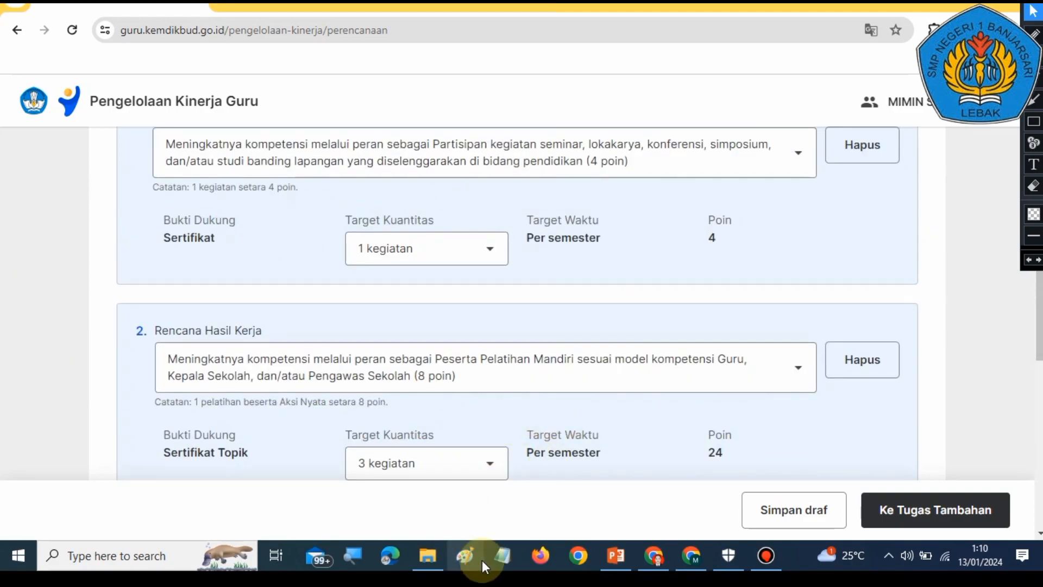
# Step: Switch to PowerPoint and view the guide slides about completing Pengembangan Kompetensi and Tugas Tambahan
pyautogui.click(615, 555)
pyautogui.click(115, 456)
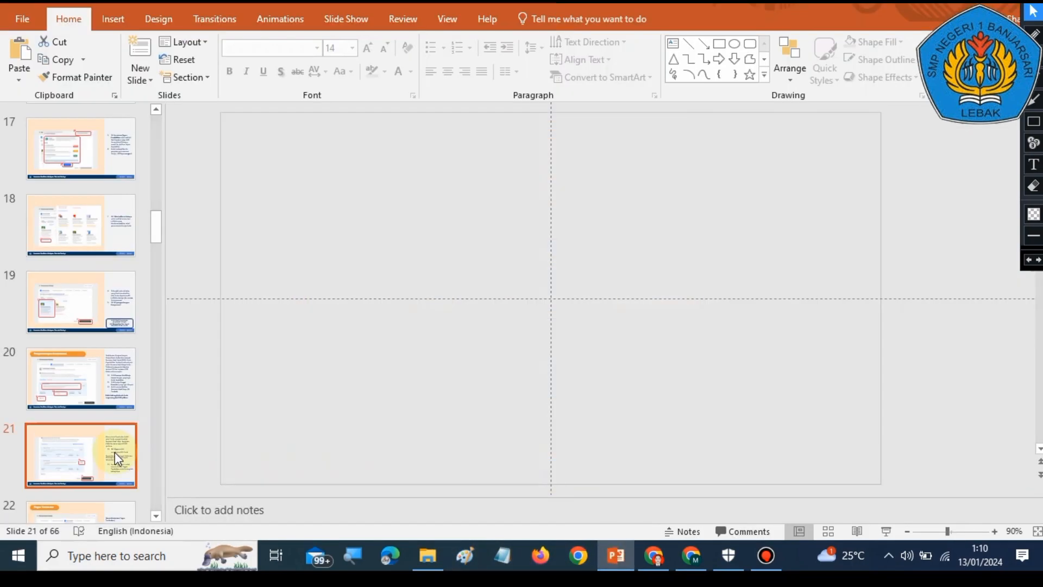
pyautogui.scroll(-2, 115, 452)
pyautogui.click(92, 441)
pyautogui.click(142, 423)
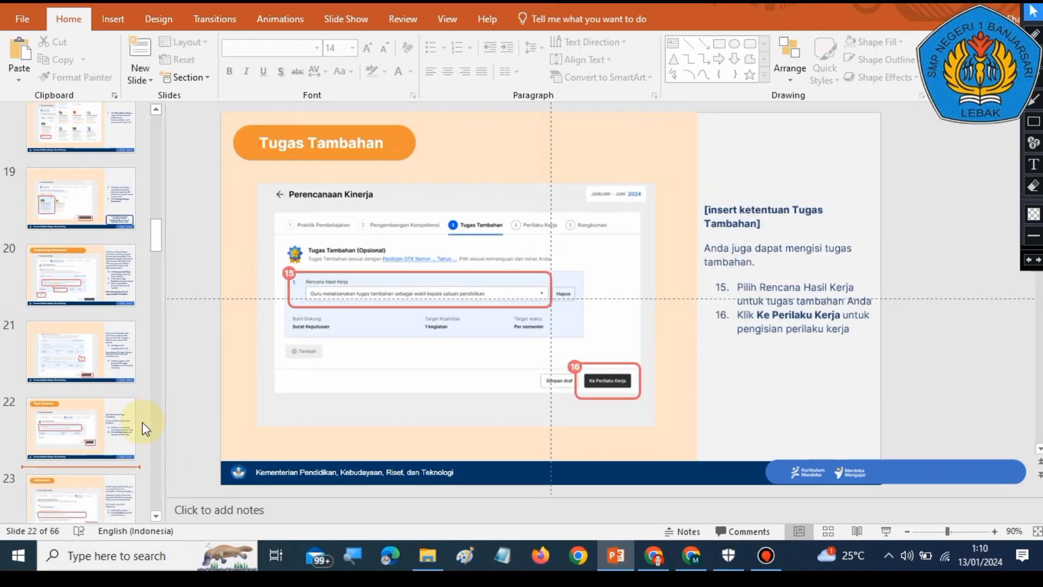
pyautogui.click(100, 345)
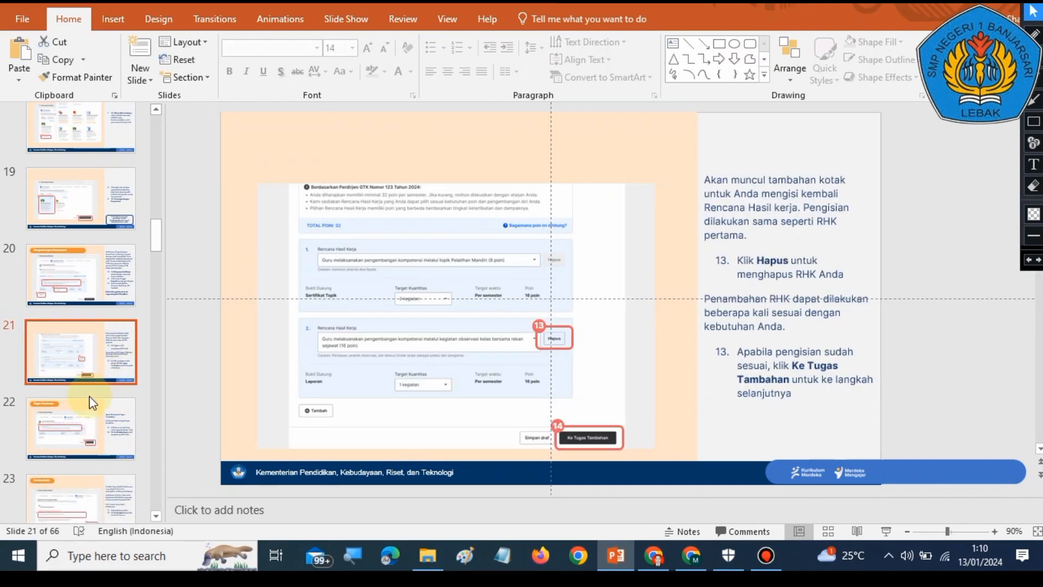
pyautogui.click(89, 419)
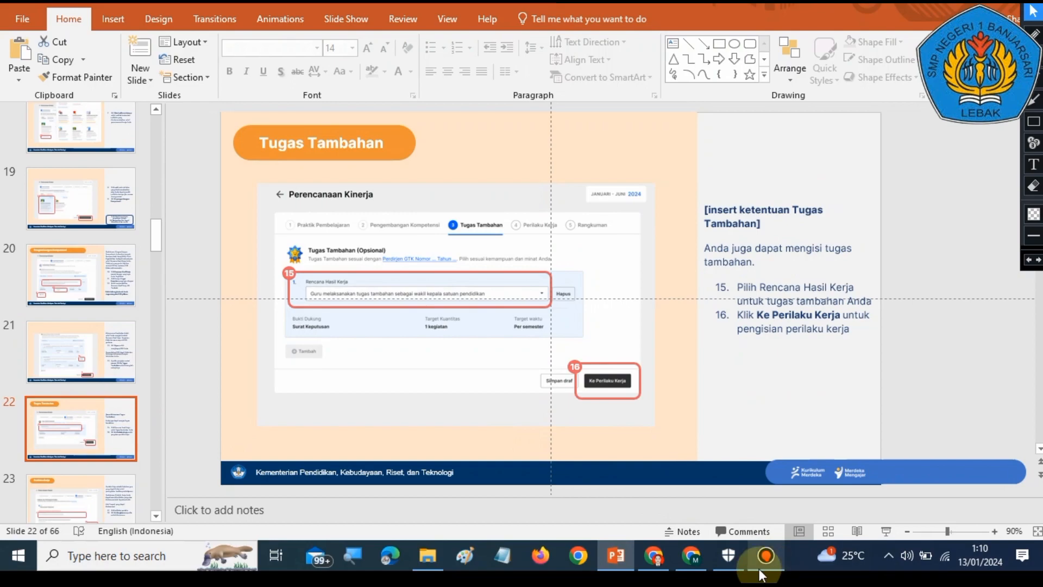
# Step: Return to the browser and move on to the Tugas Tambahan step of the plan
pyautogui.click(682, 559)
pyautogui.click(950, 510)
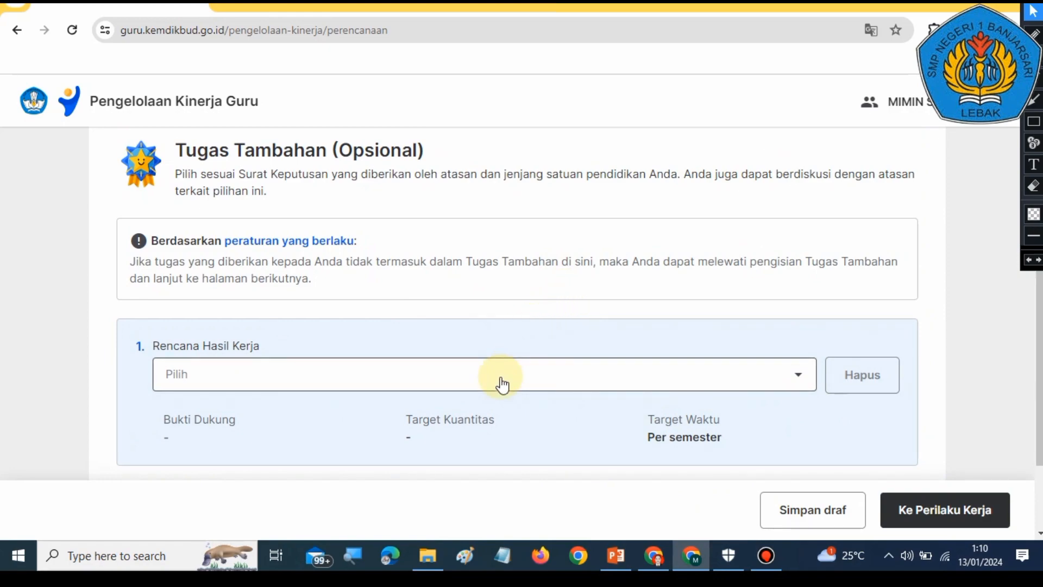
pyautogui.scroll(-1, 647, 336)
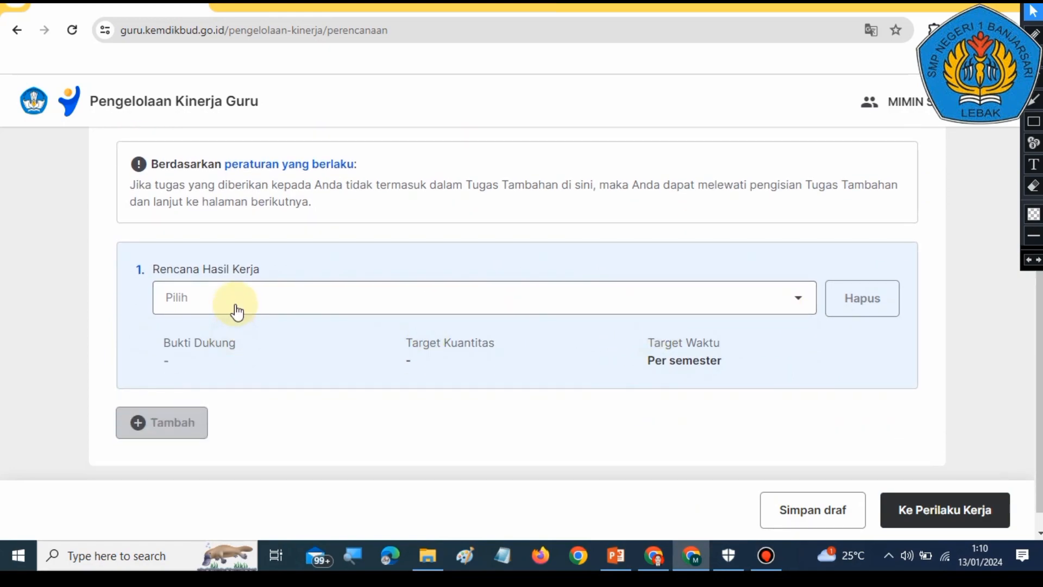
pyautogui.scroll(2, 407, 337)
pyautogui.scroll(-2, 427, 353)
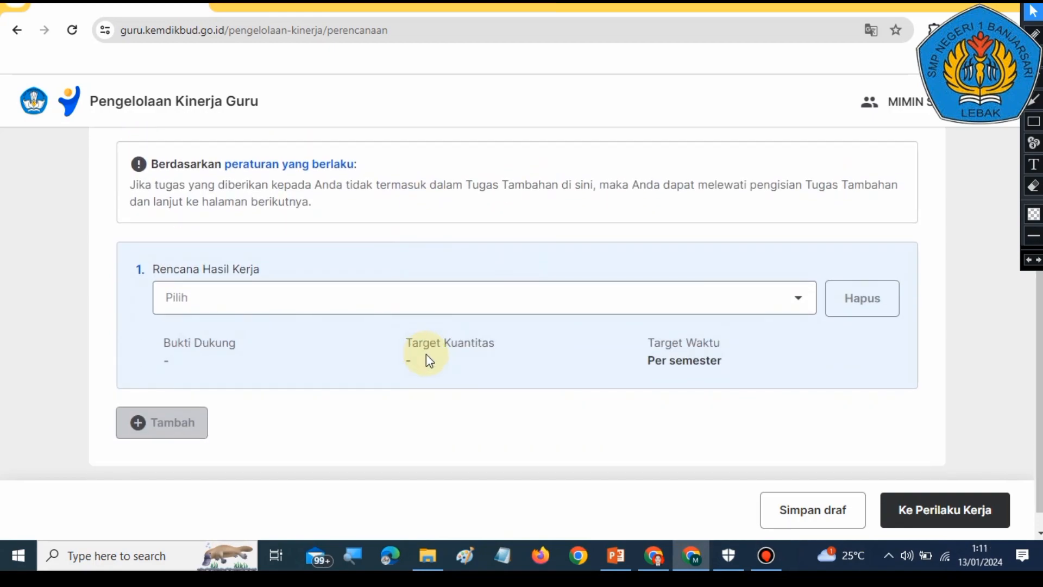
pyautogui.scroll(2, 425, 356)
pyautogui.scroll(-2, 434, 337)
# Step: Choose 'Hanya untuk SMP, SMA, SMK: … tugas tambahan sebagai Wali Kelas' as the first Tugas Tambahan Rencana Hasil Kerja
pyautogui.click(467, 297)
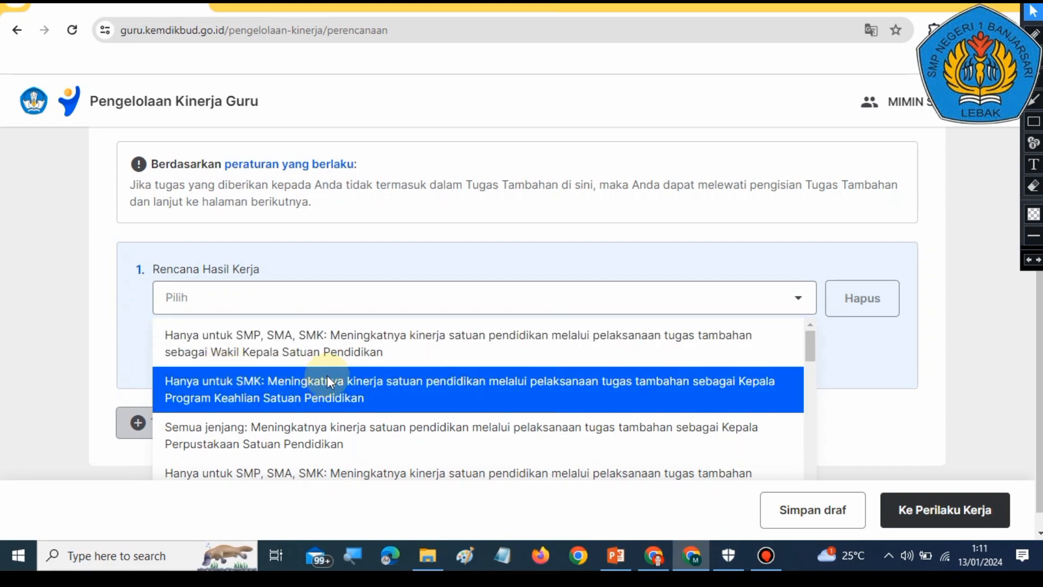
pyautogui.scroll(-2, 328, 378)
pyautogui.scroll(2, 330, 373)
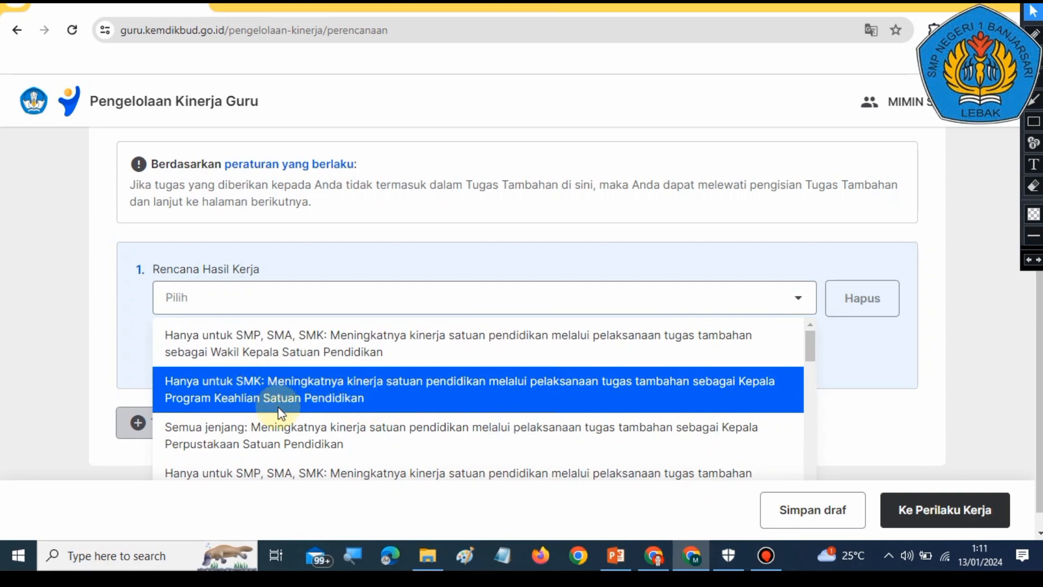
pyautogui.scroll(-2, 280, 424)
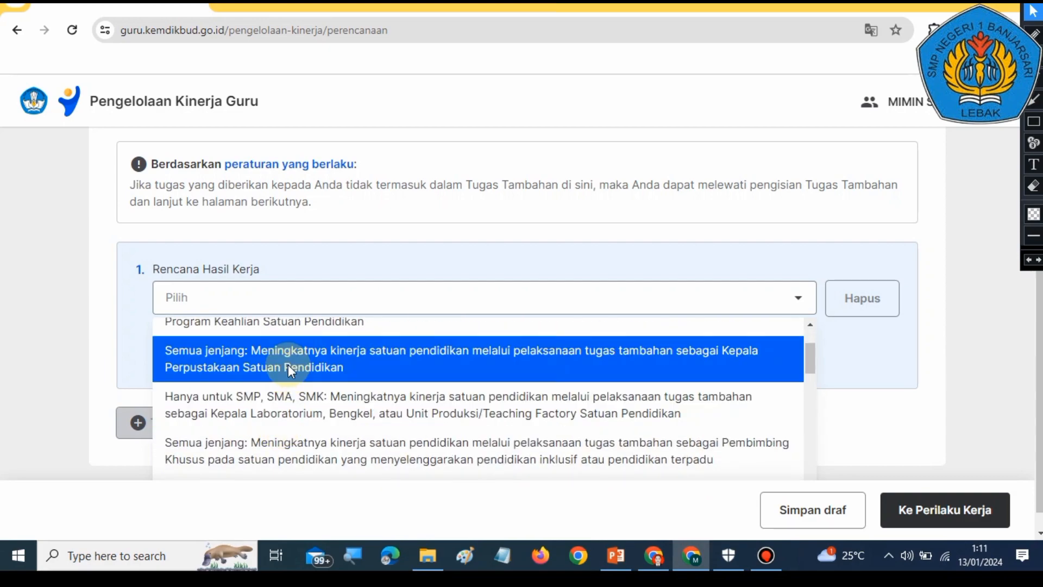
pyautogui.scroll(1, 288, 364)
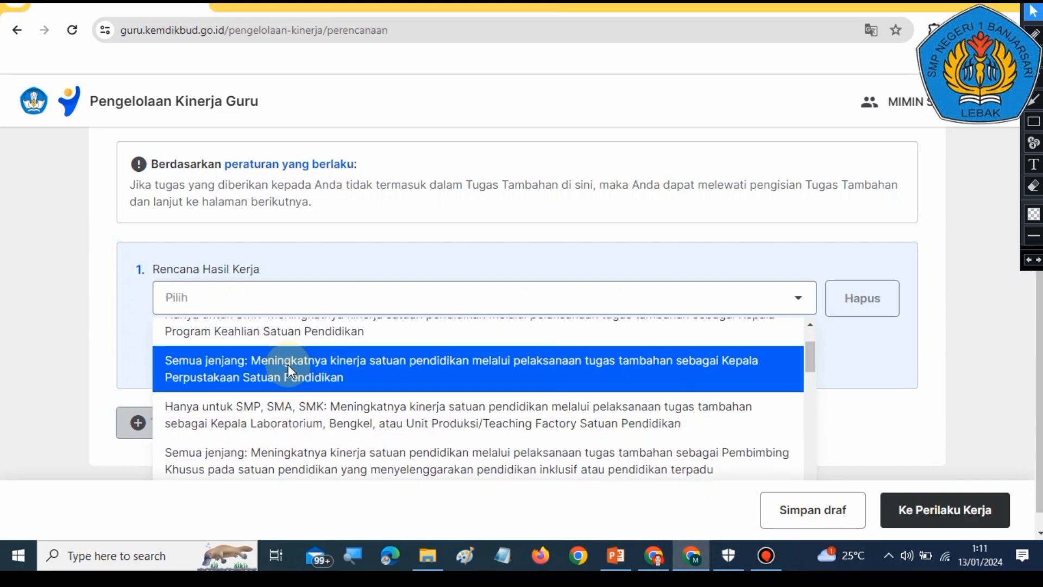
pyautogui.scroll(-1, 290, 373)
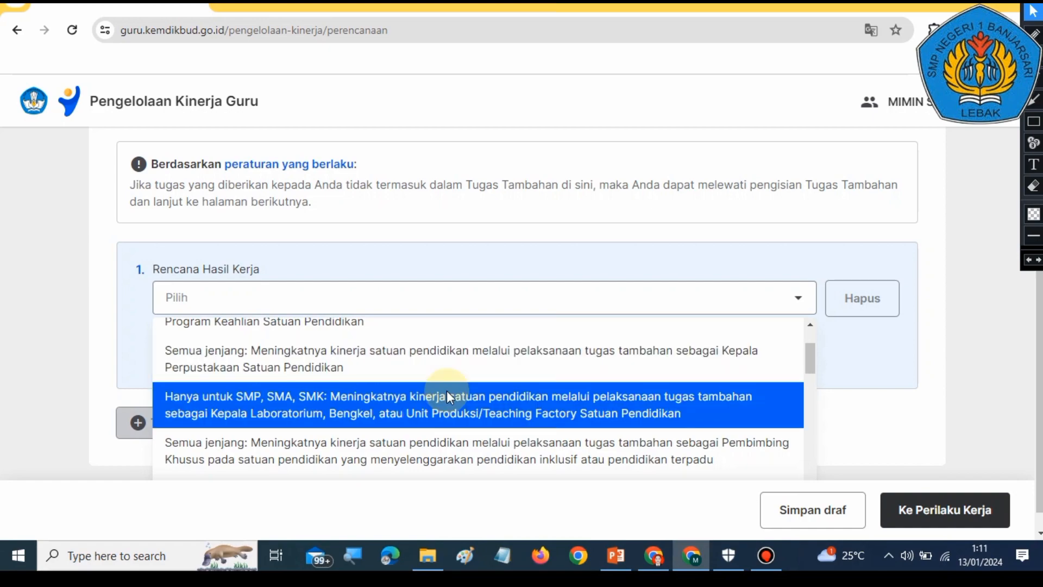
pyautogui.scroll(-1, 304, 396)
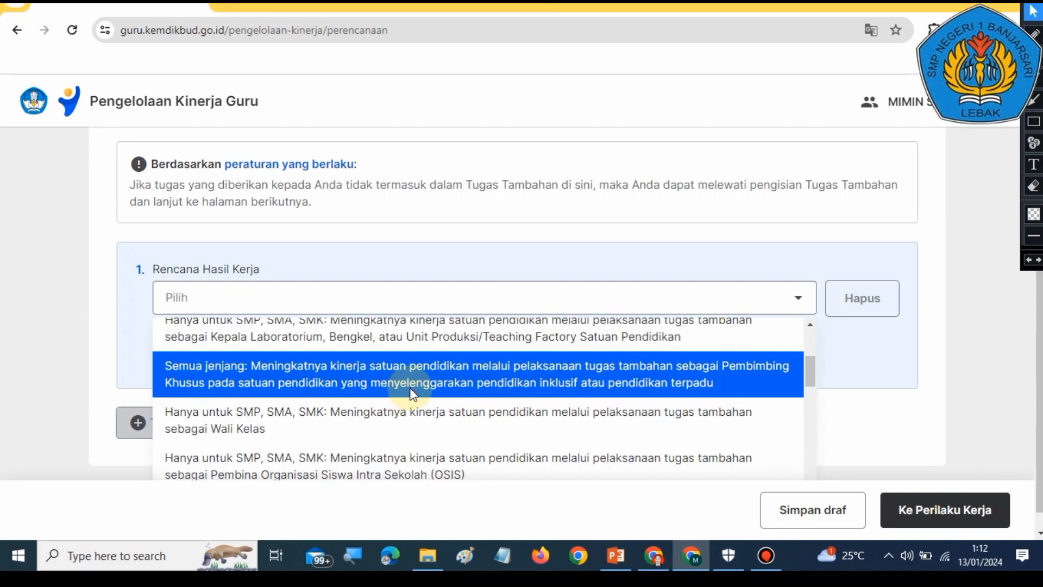
pyautogui.scroll(-1, 419, 426)
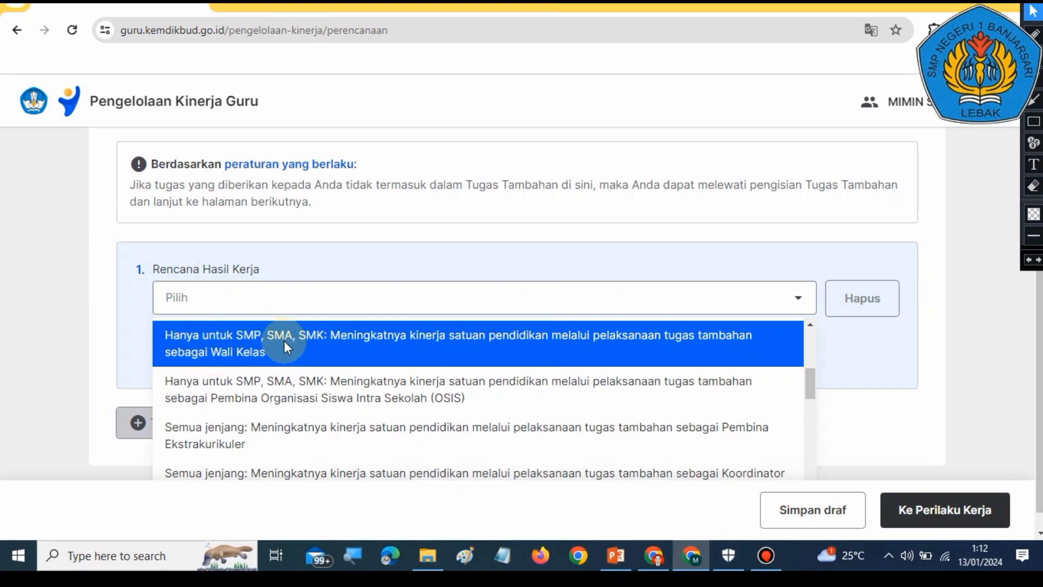
pyautogui.click(322, 347)
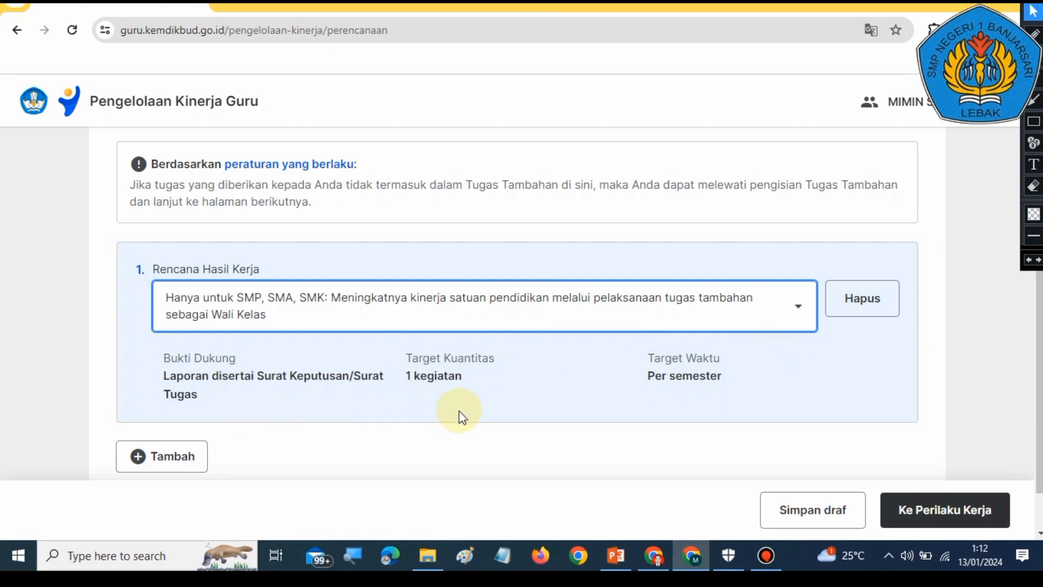
# Step: Add a second Tugas Tambahan Rencana Hasil Kerja entry
pyautogui.scroll(3, 461, 415)
pyautogui.scroll(-1, 462, 416)
pyautogui.scroll(-2, 461, 415)
pyautogui.scroll(2, 462, 416)
pyautogui.scroll(-1, 462, 416)
pyautogui.scroll(-1, 462, 415)
pyautogui.click(167, 456)
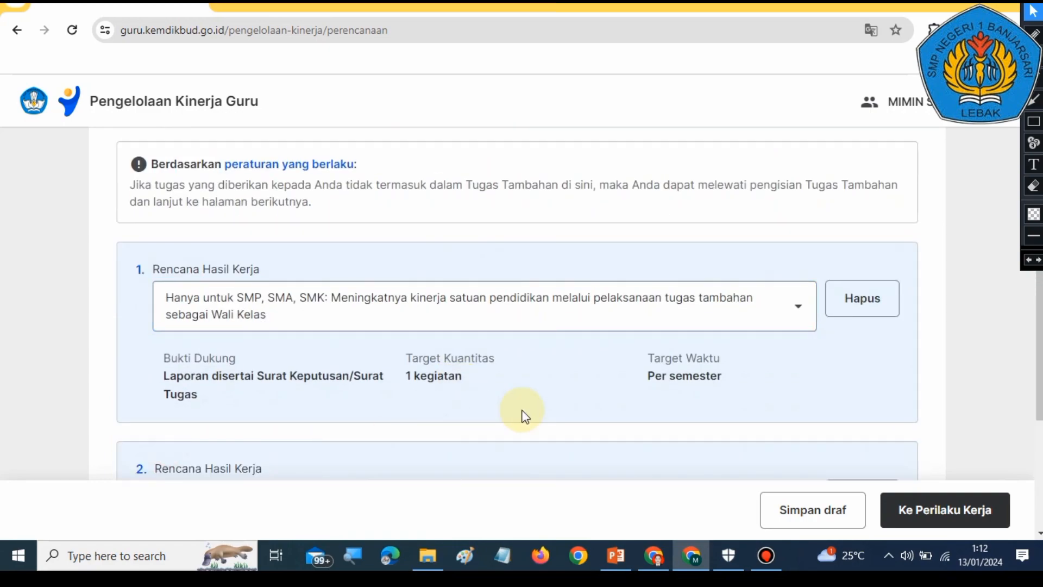
# Step: Browse the options for the second Tugas Tambahan Rencana Hasil Kerja and choose 'Semua jenjang: … tugas tambahan sebagai Guru Piket'
pyautogui.scroll(-3, 523, 418)
pyautogui.click(535, 344)
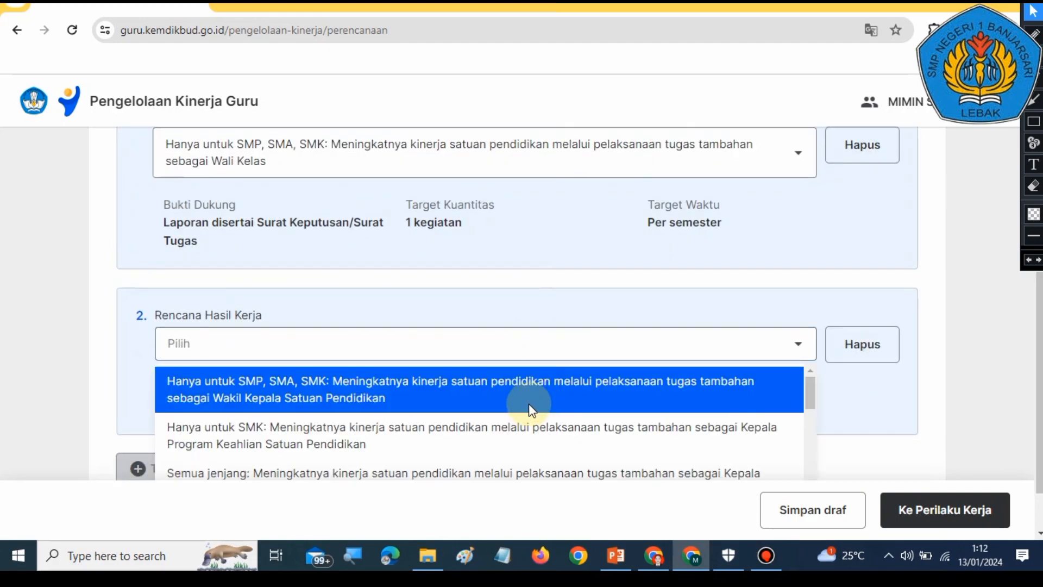
pyautogui.scroll(-2, 530, 411)
pyautogui.scroll(-3, 527, 409)
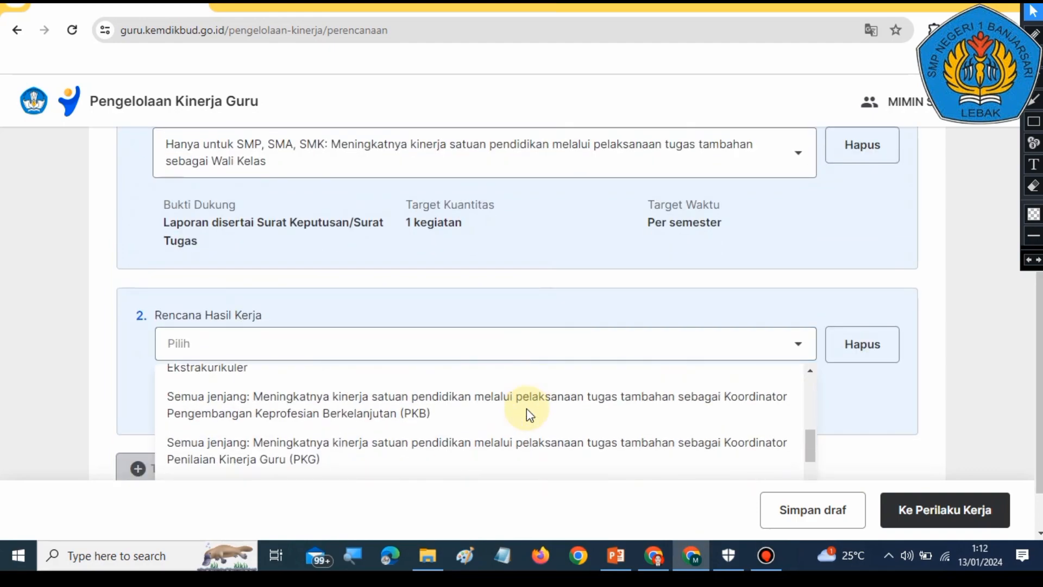
pyautogui.scroll(-2, 526, 409)
pyautogui.scroll(-2, 527, 408)
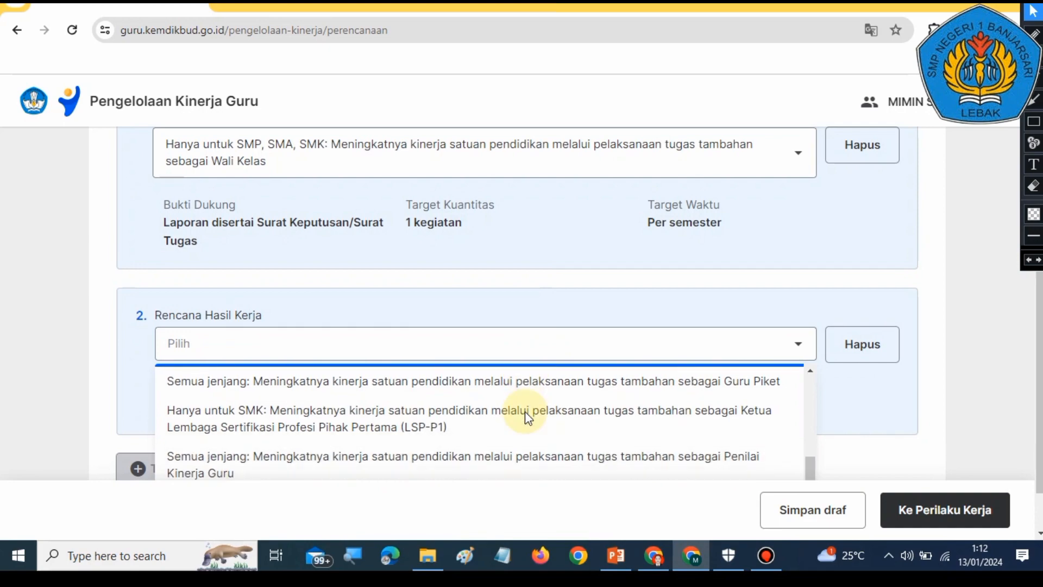
pyautogui.scroll(-2, 525, 412)
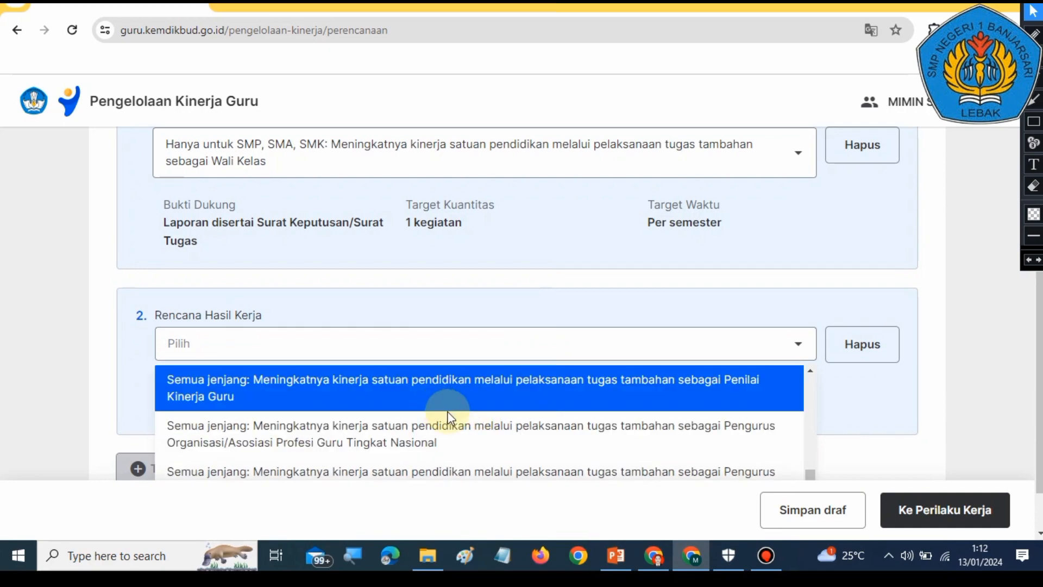
pyautogui.scroll(-2, 454, 419)
pyautogui.scroll(-2, 454, 419)
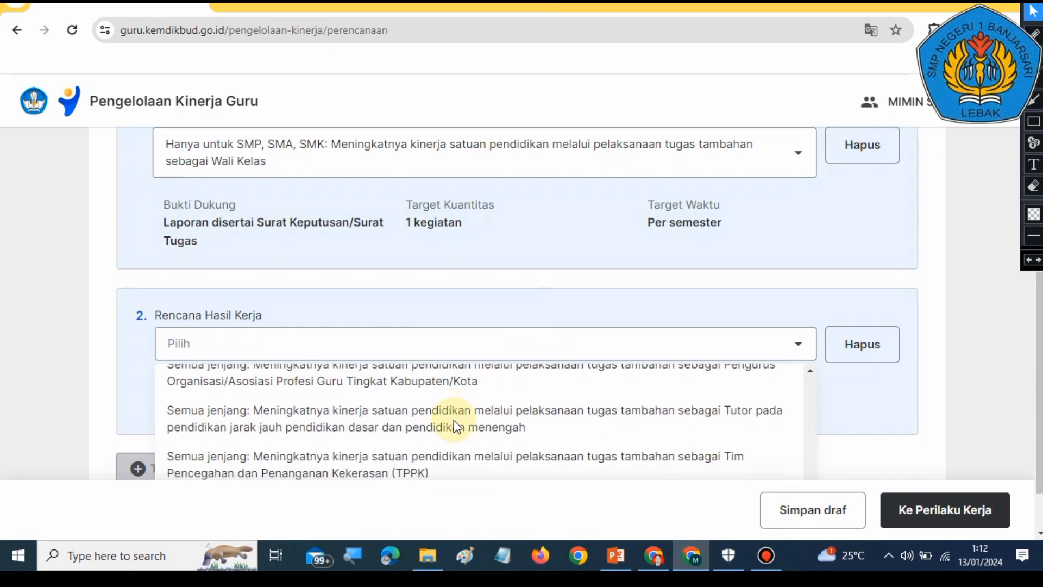
pyautogui.scroll(-1, 455, 419)
pyautogui.scroll(3, 454, 420)
pyautogui.scroll(-4, 461, 420)
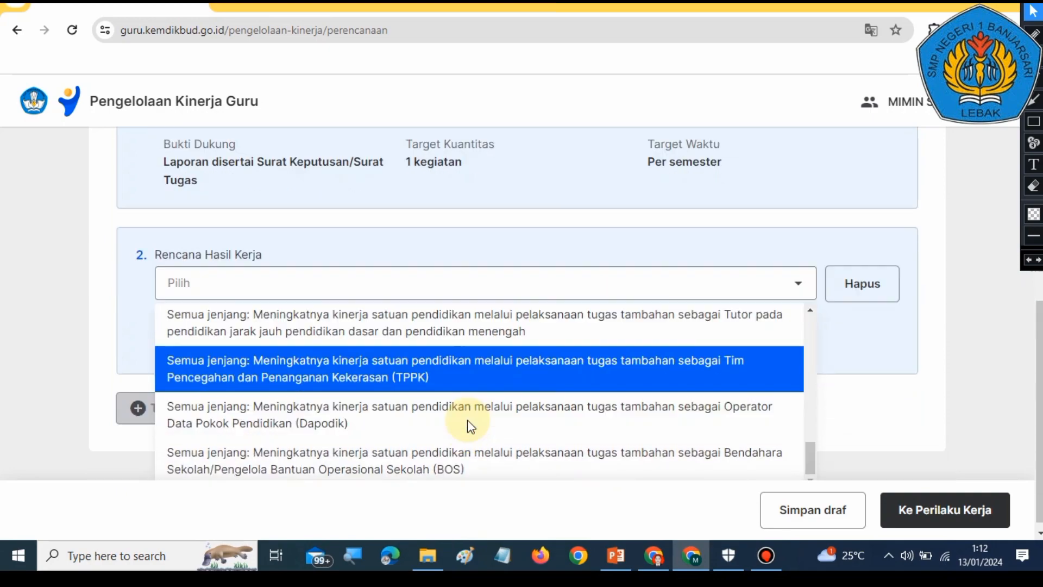
pyautogui.scroll(5, 454, 419)
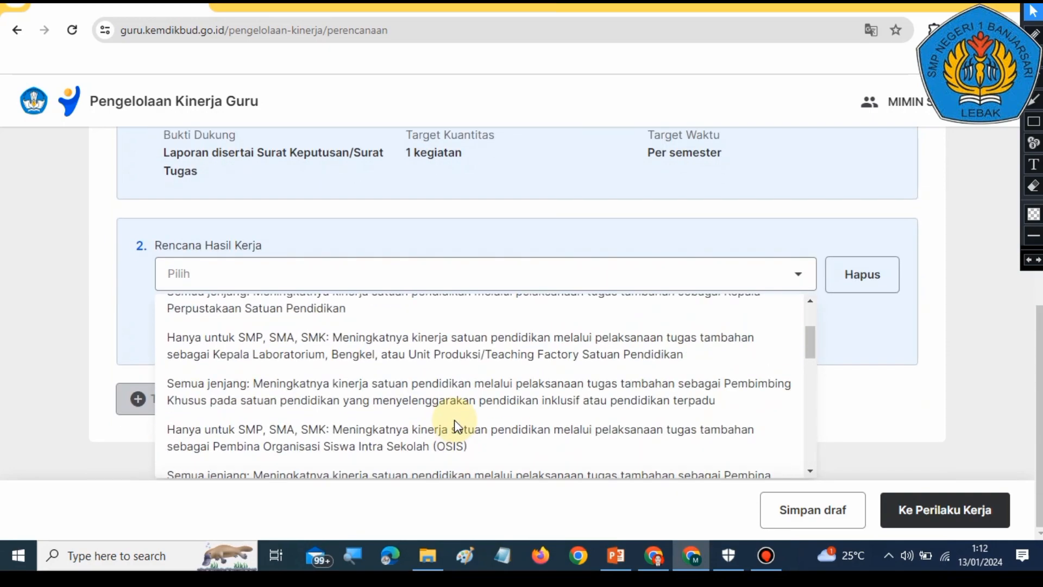
pyautogui.scroll(5, 454, 419)
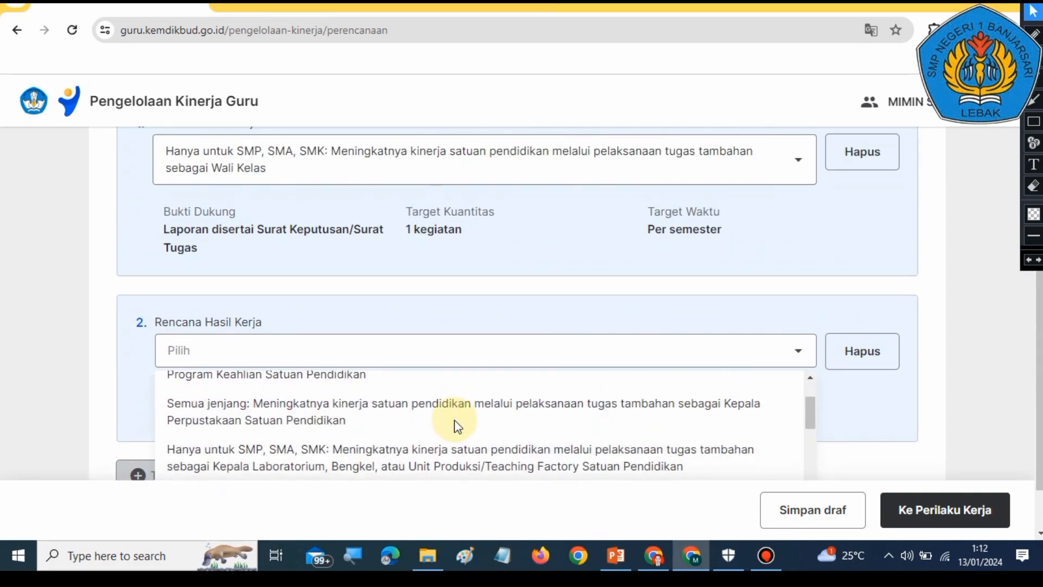
pyautogui.scroll(-4, 454, 419)
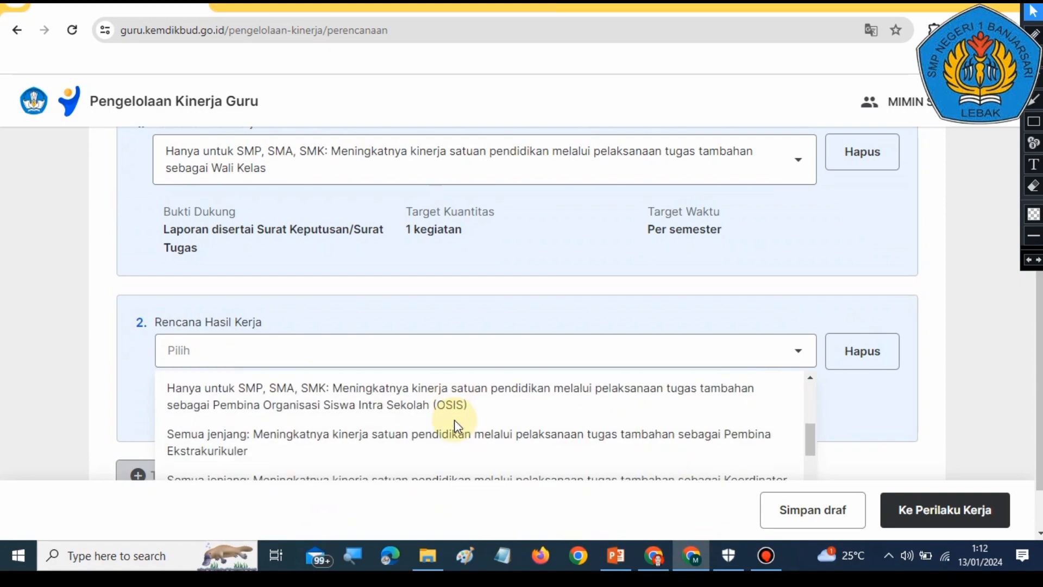
pyautogui.scroll(-2, 454, 419)
pyautogui.scroll(2, 454, 420)
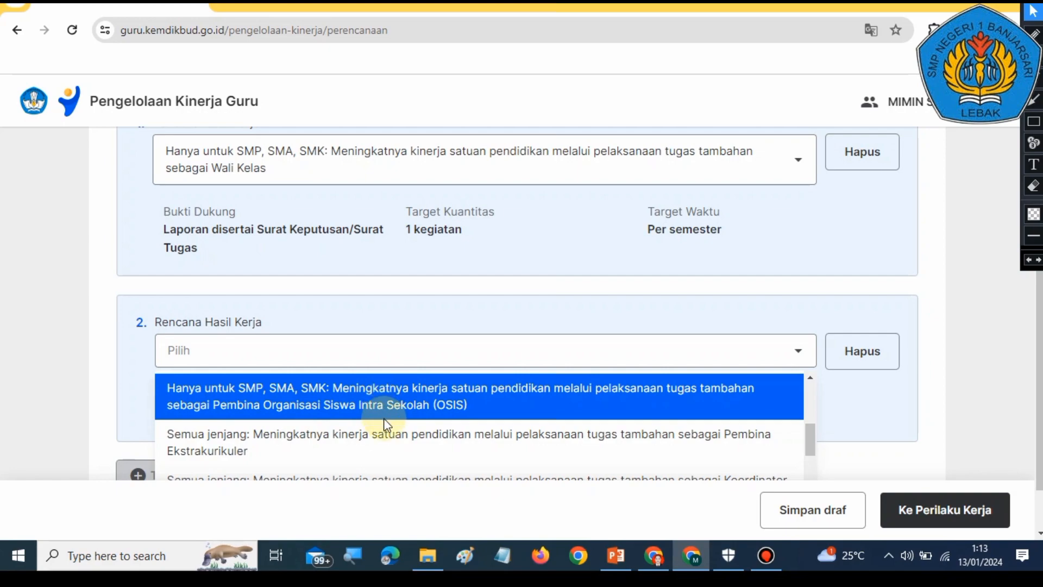
pyautogui.scroll(-3, 381, 403)
pyautogui.scroll(2, 373, 399)
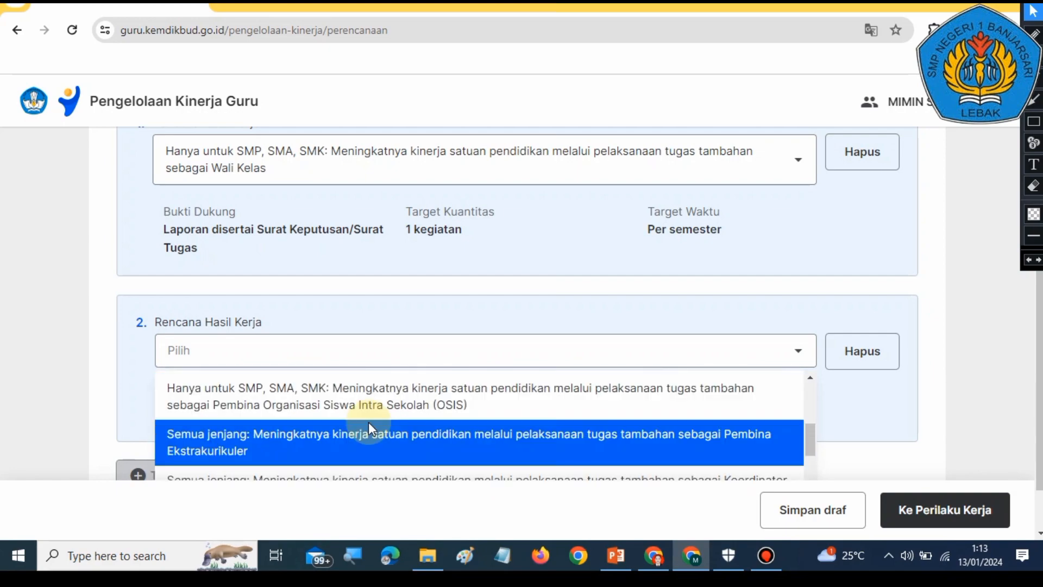
pyautogui.scroll(-2, 370, 418)
pyautogui.scroll(1, 369, 429)
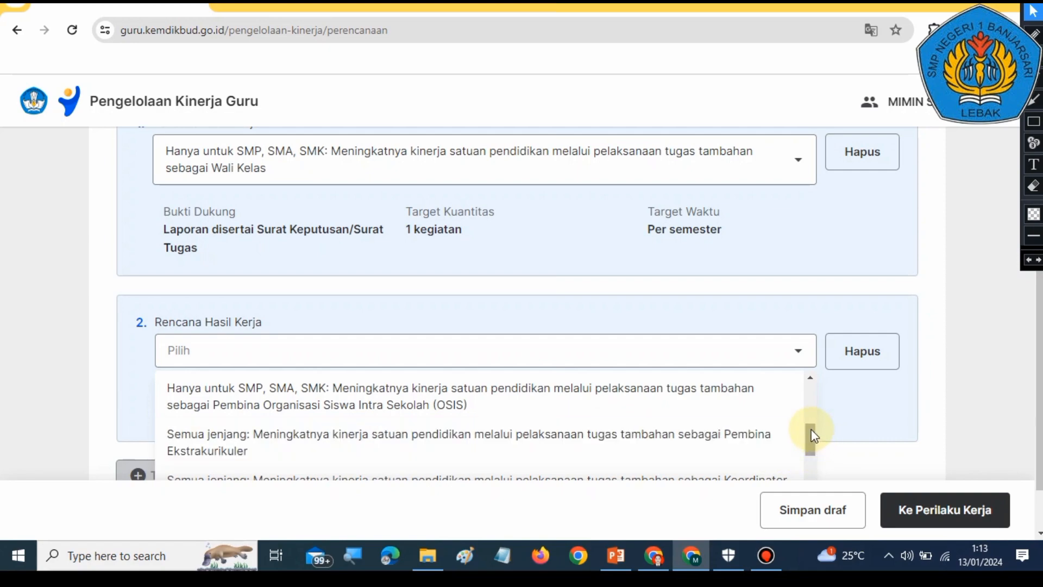
pyautogui.scroll(-1, 835, 419)
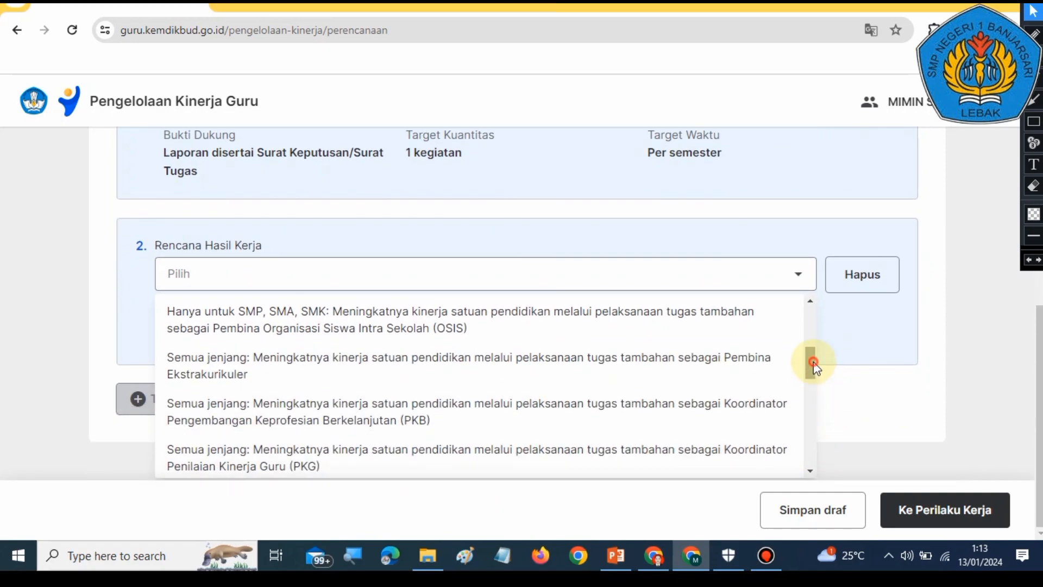
pyautogui.moveTo(813, 361); pyautogui.dragTo(813, 391)
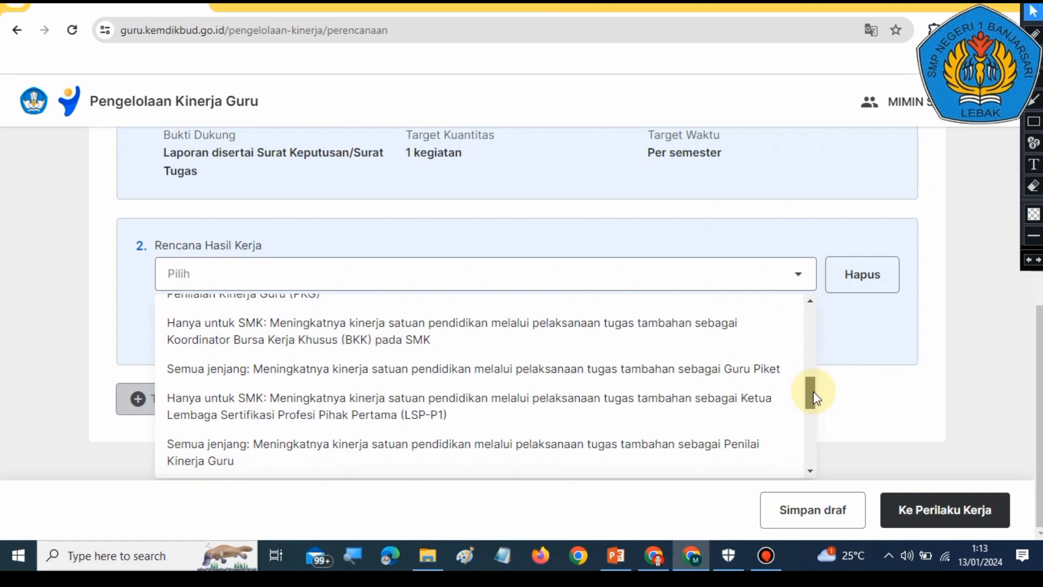
pyautogui.click(426, 375)
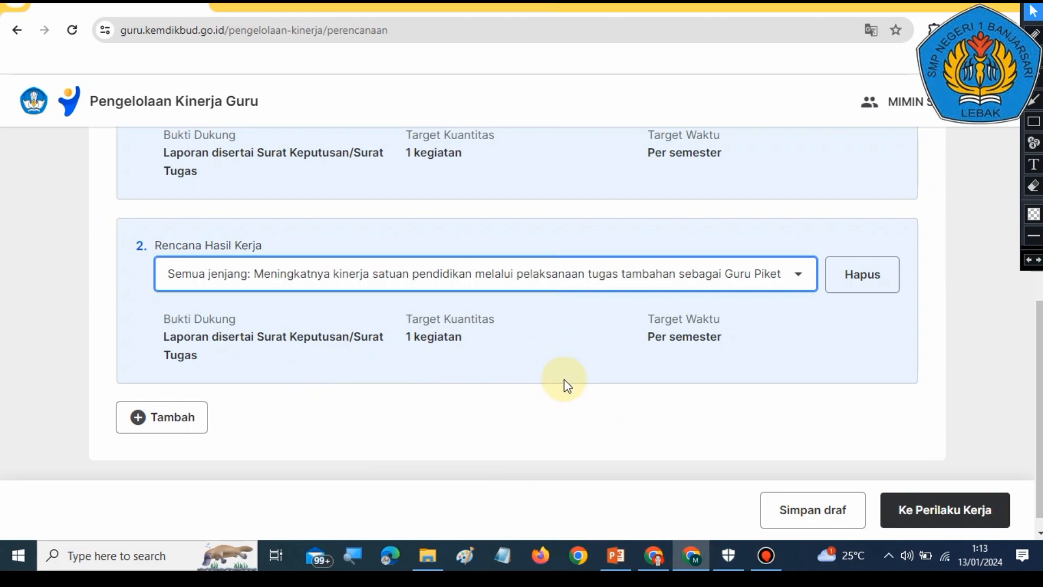
# Step: Proceed from the Tugas Tambahan step to the Perilaku Kerja step of the plan
pyautogui.scroll(4, 782, 358)
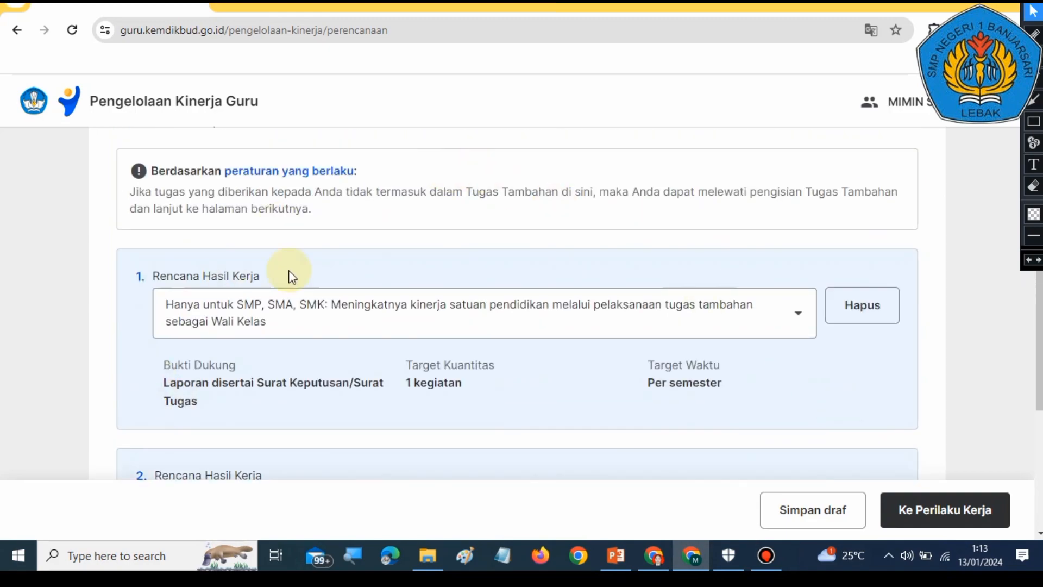
pyautogui.scroll(-4, 289, 270)
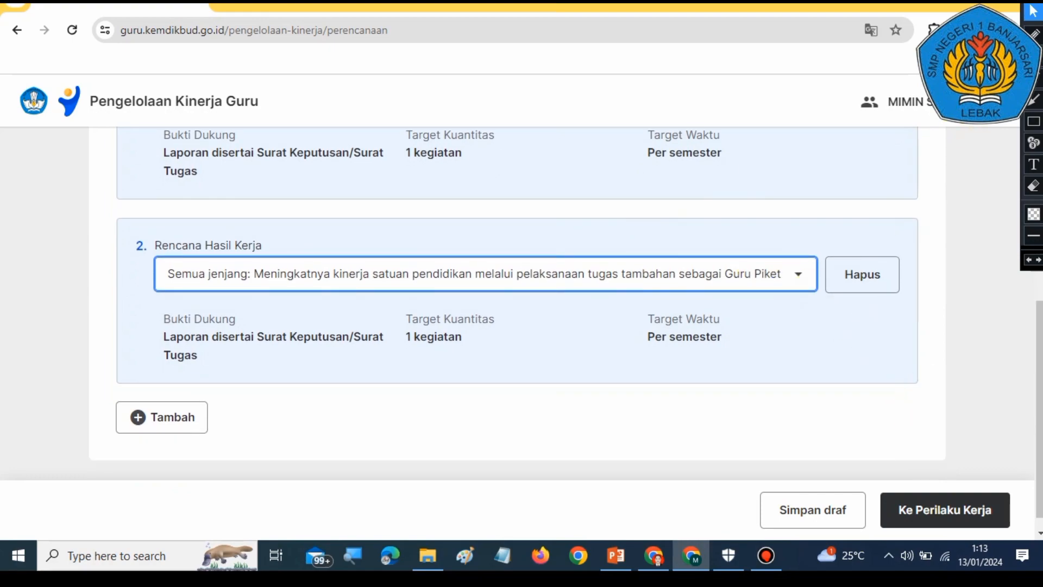
pyautogui.click(1034, 100)
pyautogui.moveTo(927, 343); pyautogui.dragTo(965, 481)
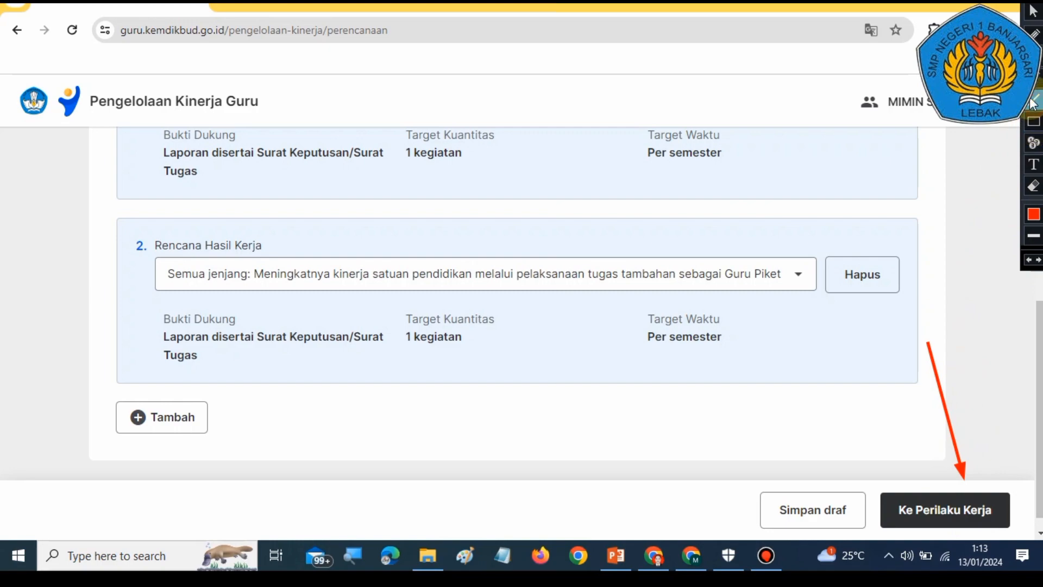
pyautogui.click(1032, 12)
pyautogui.click(1027, 257)
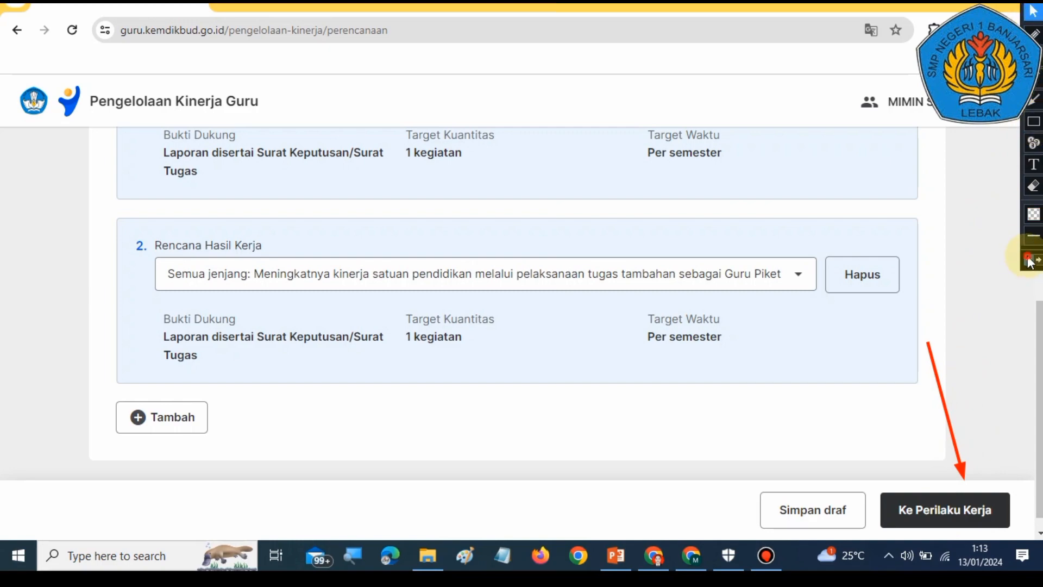
pyautogui.click(940, 521)
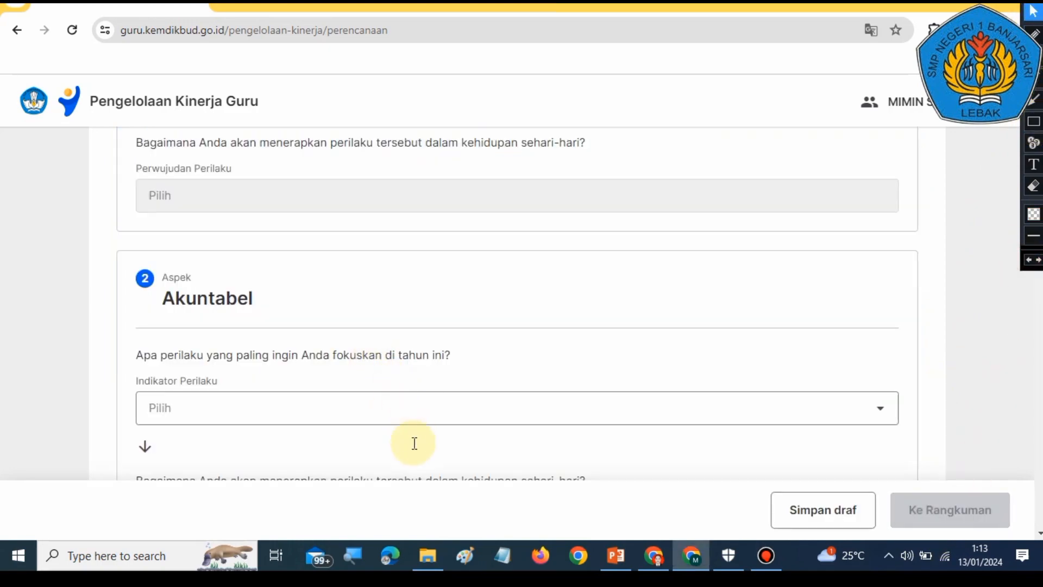
# Step: Scroll through the Perilaku Kerja aspects to examine the behaviour indicators that need filling in
pyautogui.scroll(10, 414, 442)
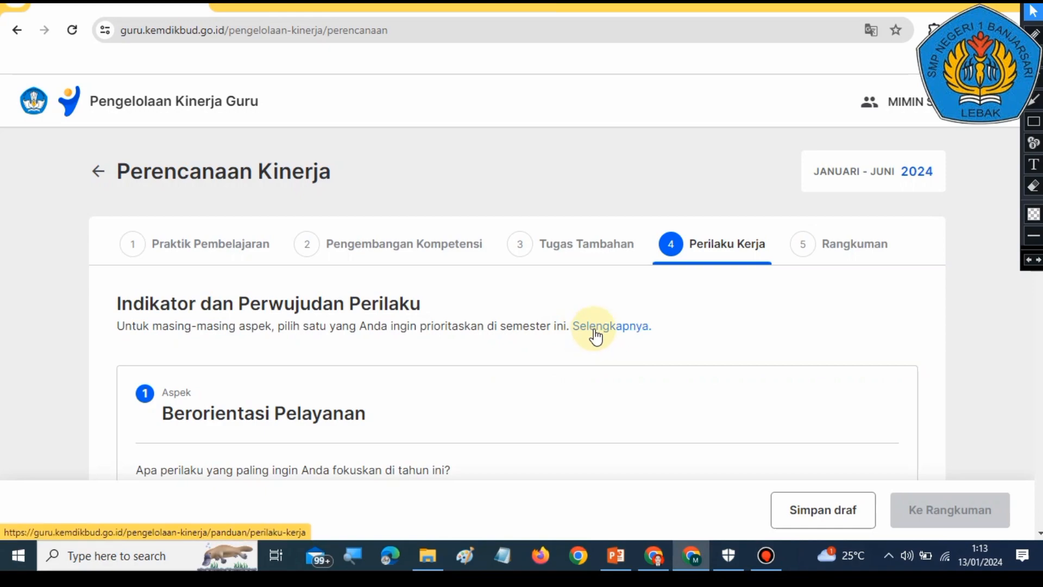
pyautogui.scroll(-3, 413, 435)
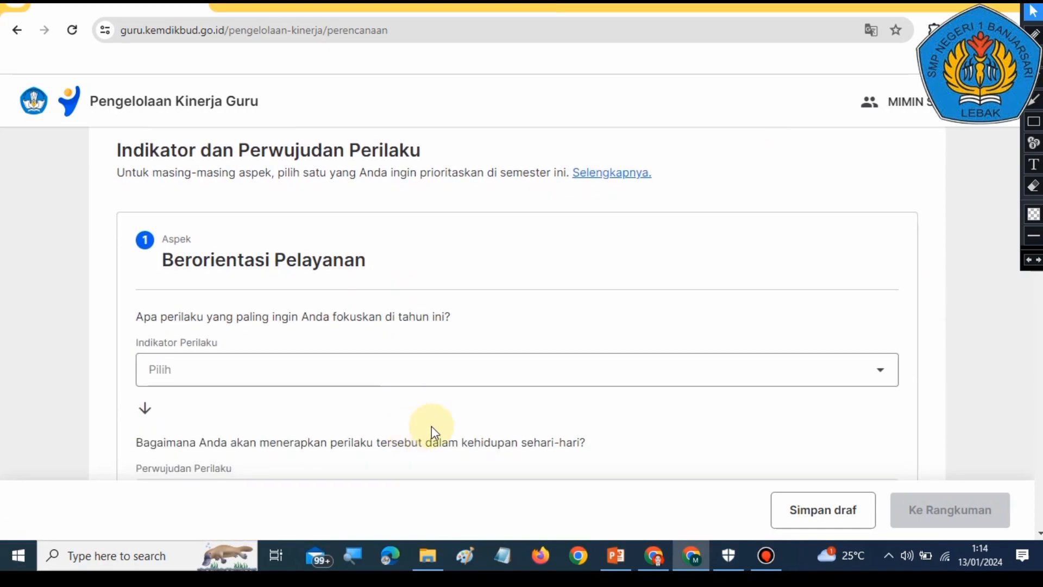
pyautogui.scroll(-12, 528, 354)
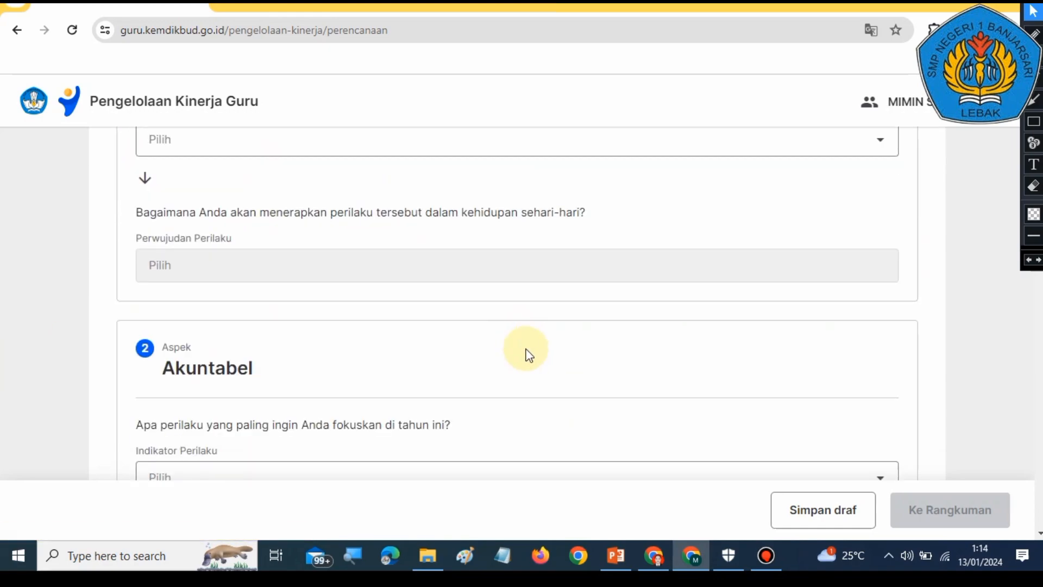
pyautogui.scroll(-20, 552, 441)
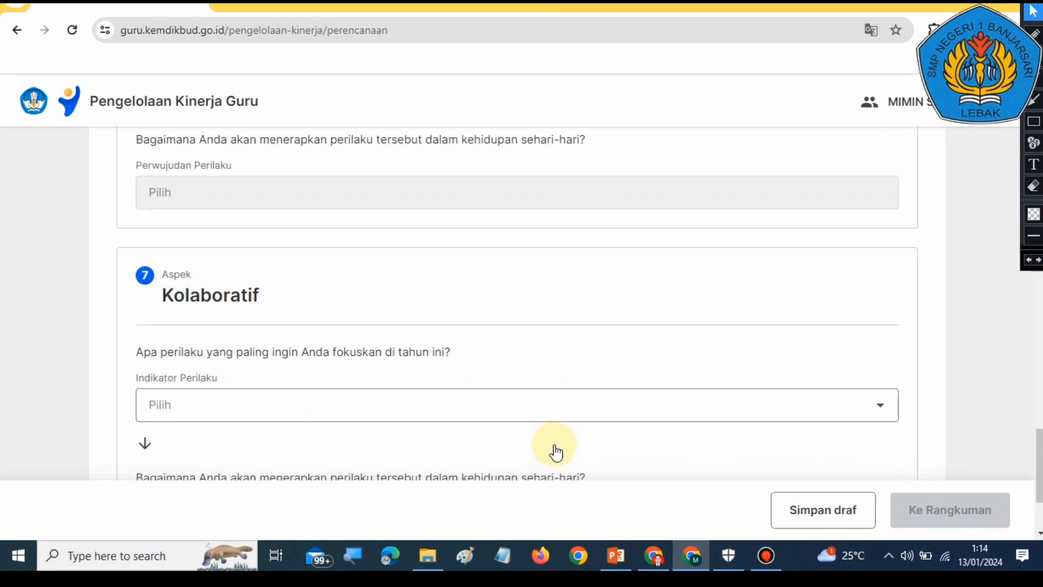
pyautogui.scroll(-3, 557, 450)
pyautogui.scroll(18, 557, 450)
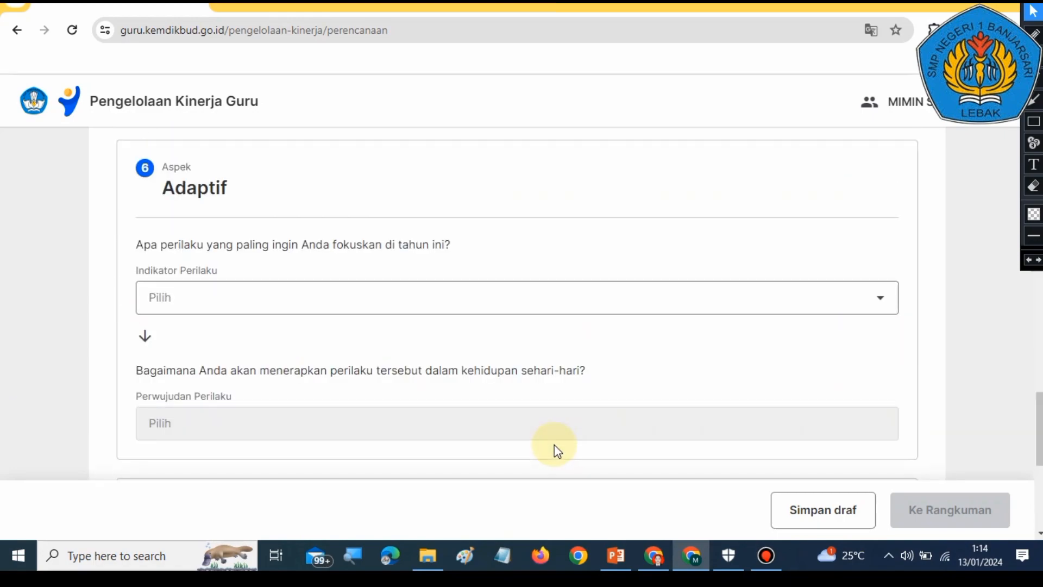
pyautogui.scroll(20, 555, 450)
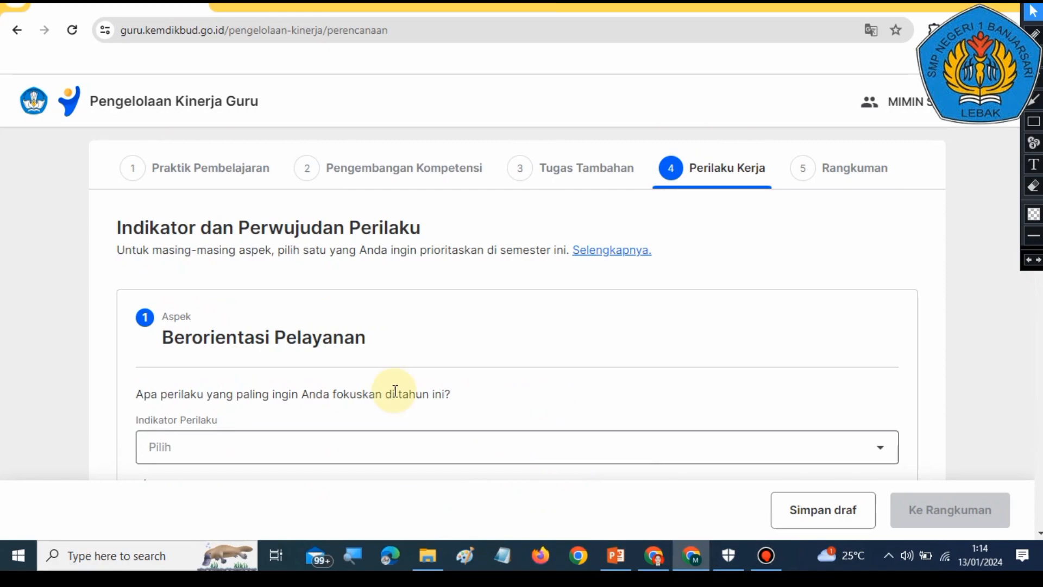
pyautogui.scroll(-3, 308, 359)
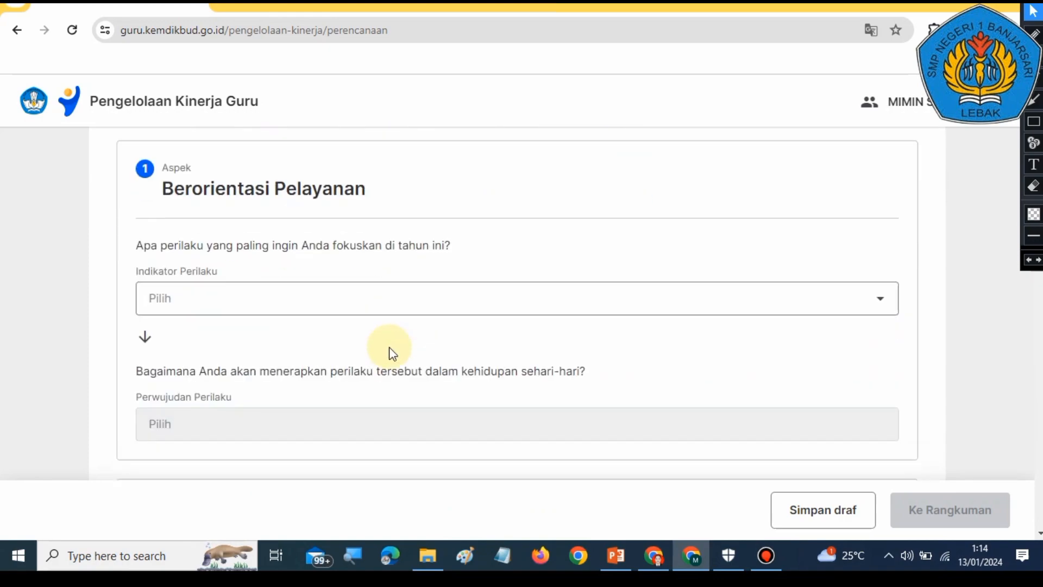
# Step: Set the Berorientasi Pelayanan Indikator Perilaku to 'Memahami kebutuhan peserta didik dan berusaha memenuhinya'
pyautogui.click(358, 299)
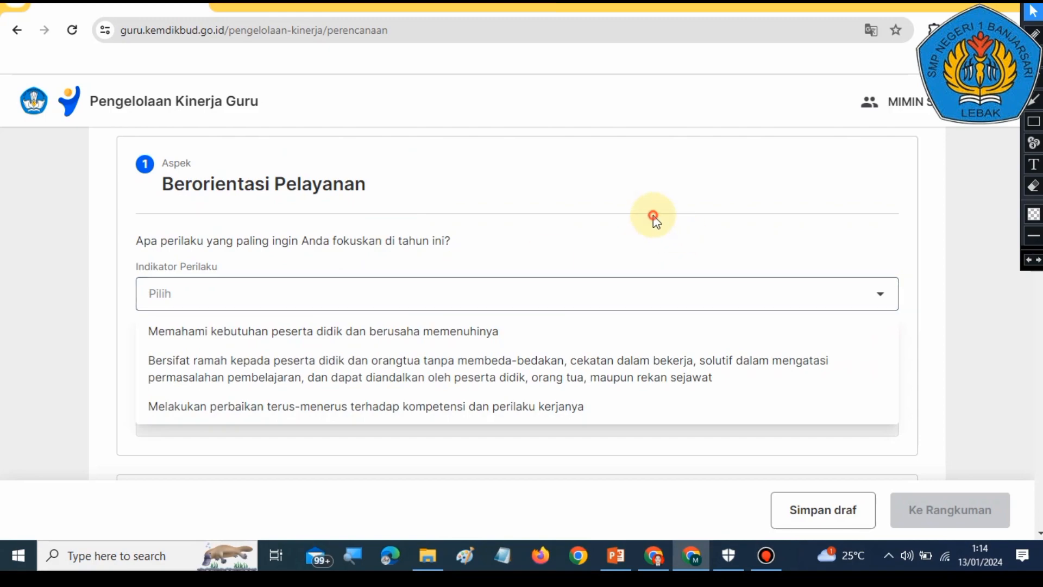
pyautogui.click(655, 217)
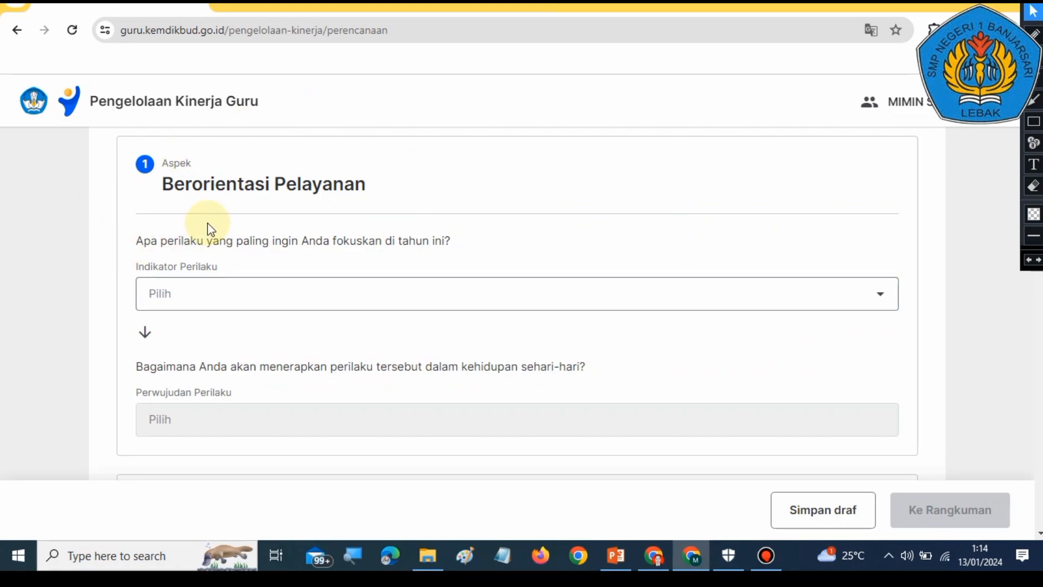
pyautogui.click(296, 304)
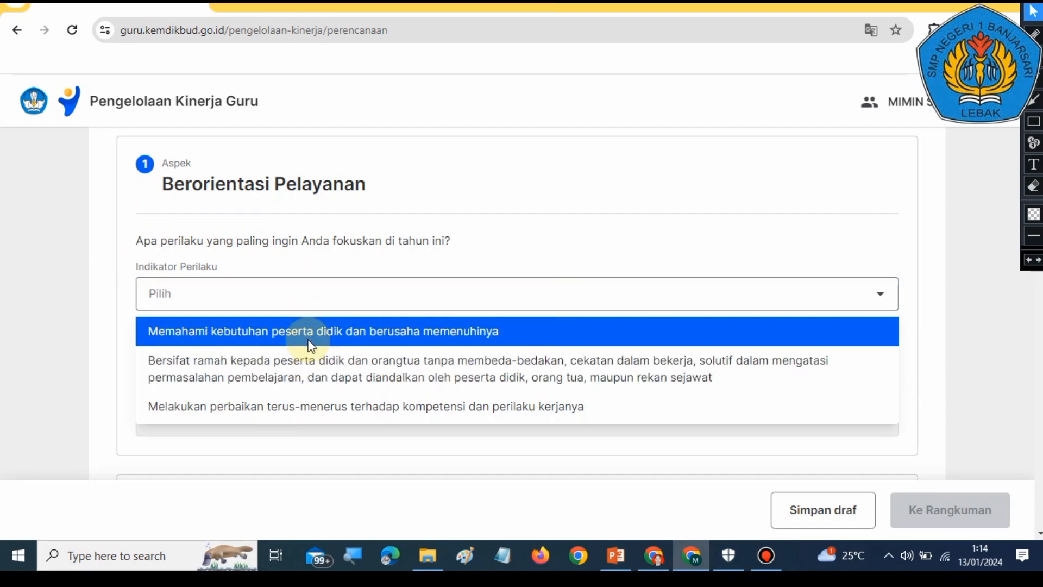
pyautogui.click(312, 346)
# Step: Set the Berorientasi Pelayanan Perwujudan Perilaku to 'Mengidentifikasi kebutuhan peserta didik secara proaktif'
pyautogui.scroll(-3, 349, 344)
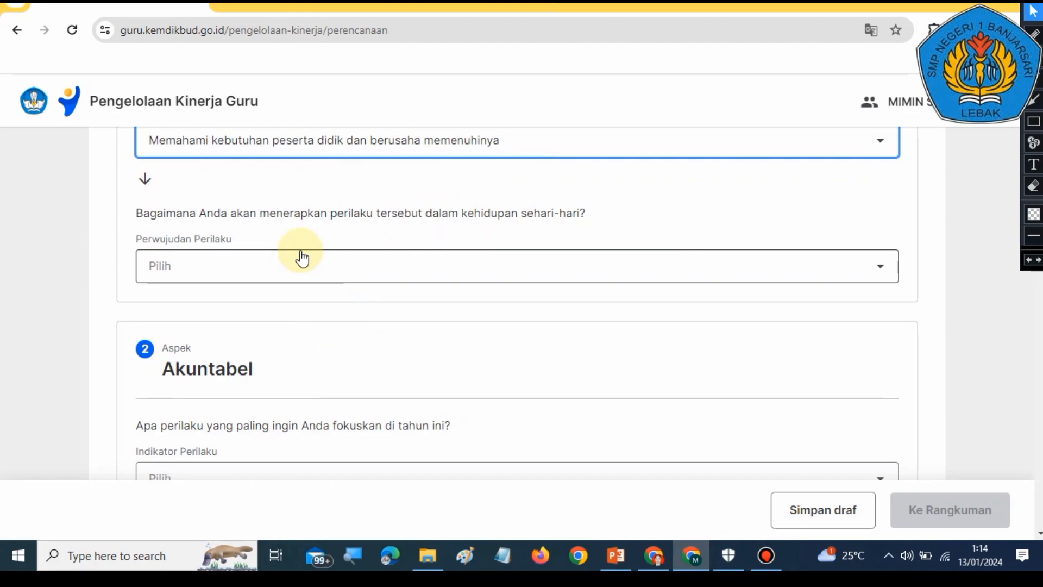
pyautogui.click(296, 258)
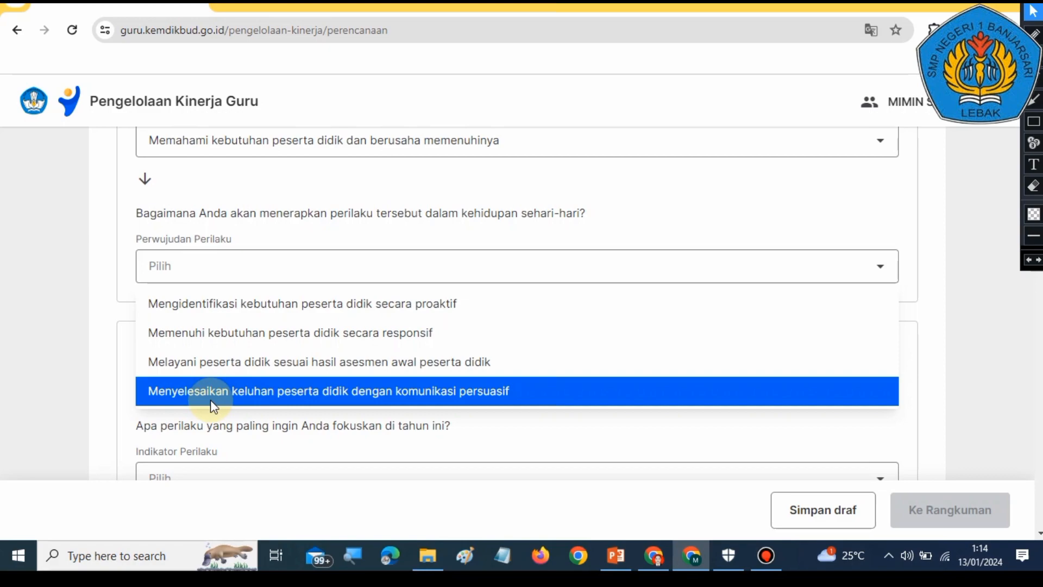
pyautogui.scroll(-1, 368, 389)
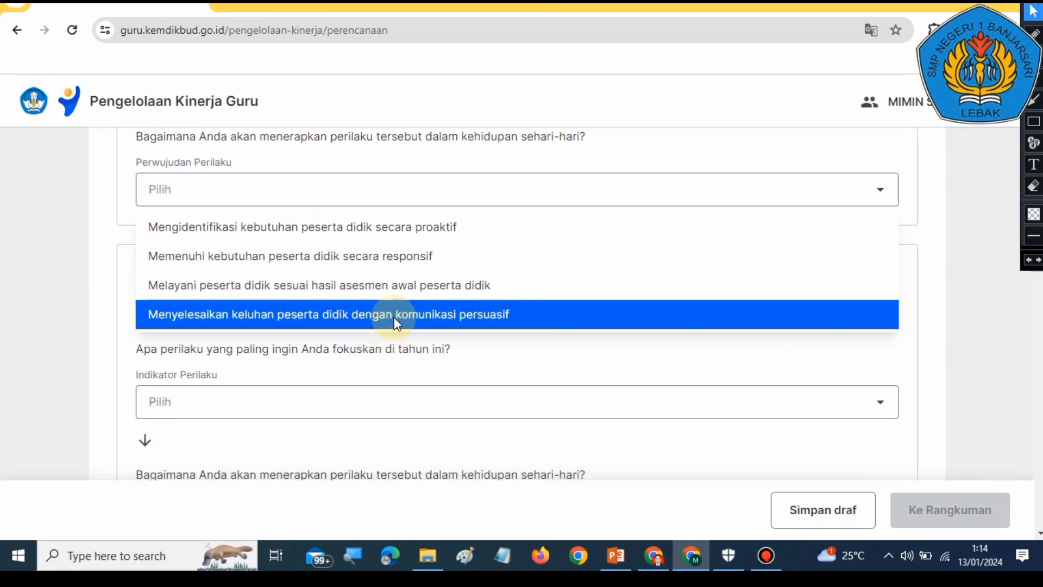
pyautogui.scroll(1, 395, 321)
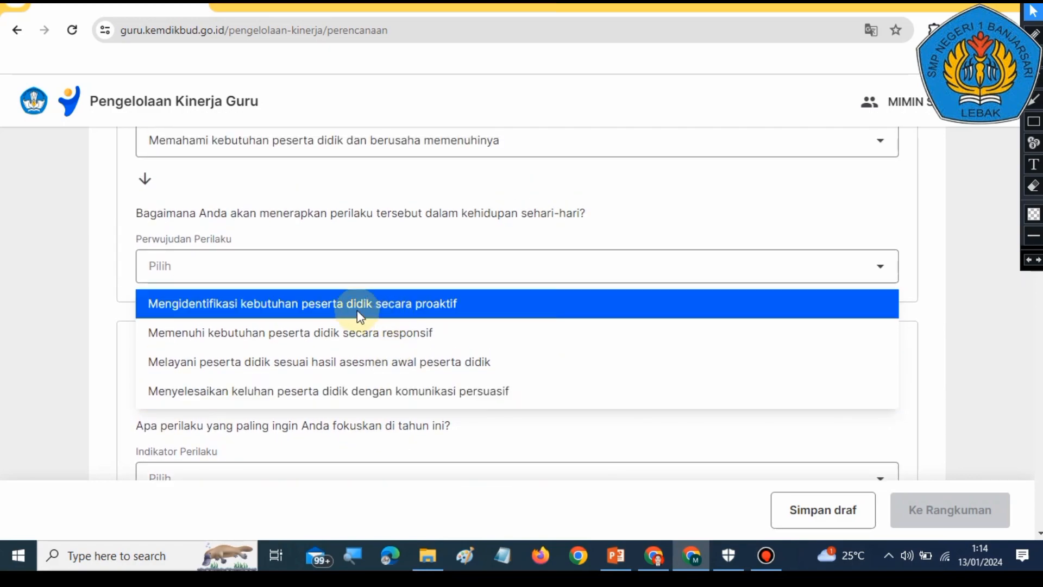
pyautogui.click(310, 311)
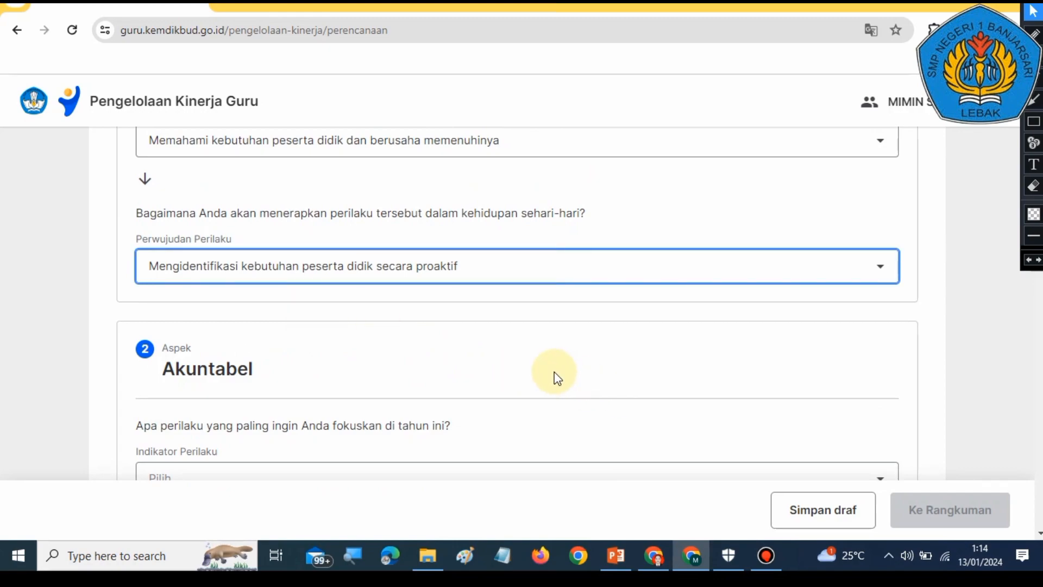
# Step: Set the Akuntabel Indikator Perilaku to 'Melaksanakan tugas dengan jujur, bertanggung jawab, cermat, disiplin, dan berintegritas tinggi'
pyautogui.scroll(-3, 559, 375)
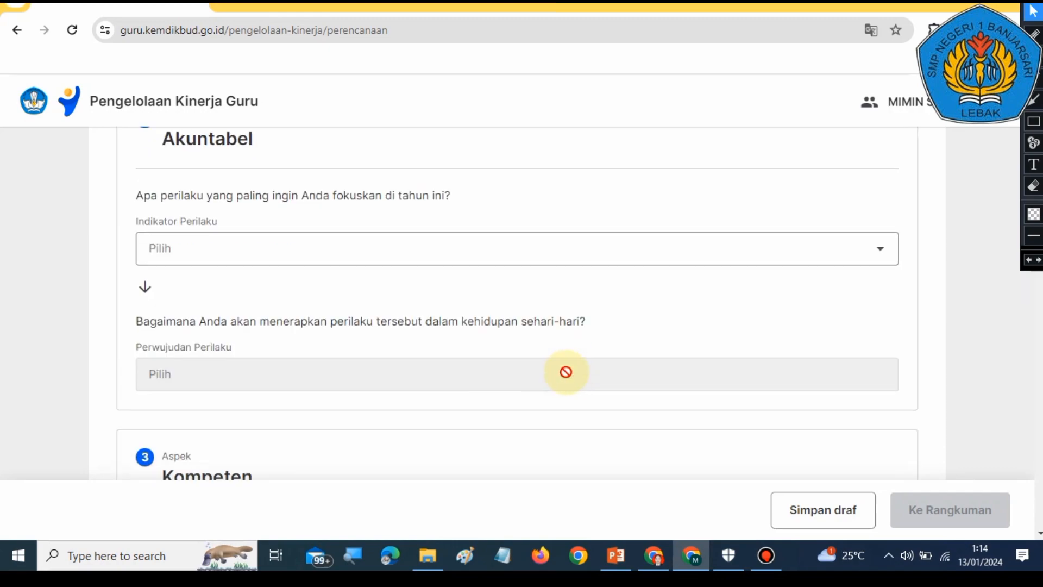
pyautogui.scroll(4, 526, 354)
pyautogui.scroll(-3, 478, 321)
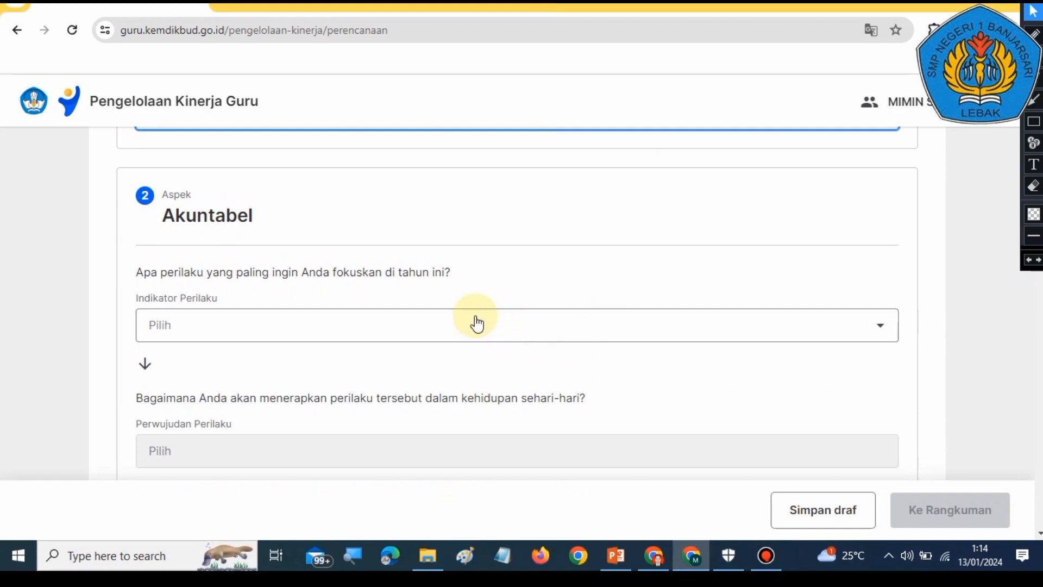
pyautogui.click(462, 318)
pyautogui.click(353, 361)
# Step: Set the Akuntabel Perwujudan Perilaku to 'Memenuhi janji dan komitmen terkait pekerjaan'
pyautogui.scroll(-2, 410, 326)
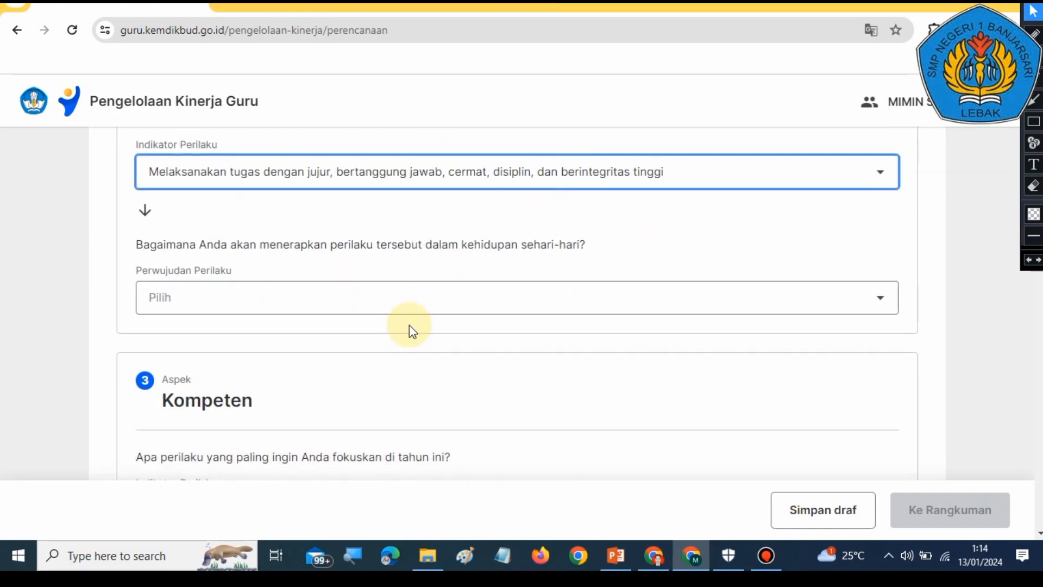
pyautogui.click(395, 300)
pyautogui.click(333, 337)
# Step: Set the Kompeten Indikator Perilaku to 'Menunjukkan penguasaan kompetensi yang memadai dalam melakukan kinerja'
pyautogui.scroll(-2, 418, 372)
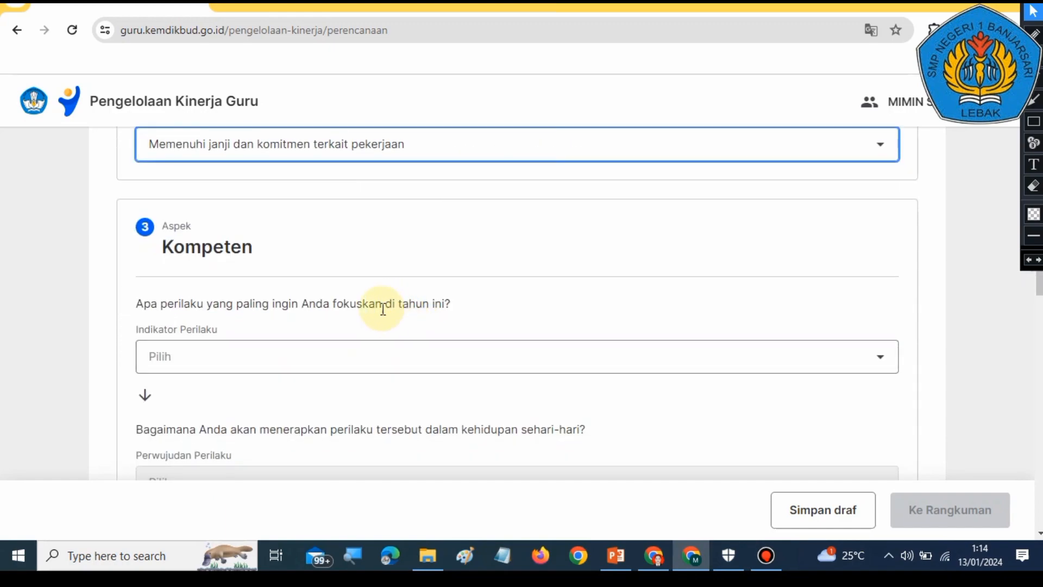
pyautogui.click(373, 358)
pyautogui.click(349, 394)
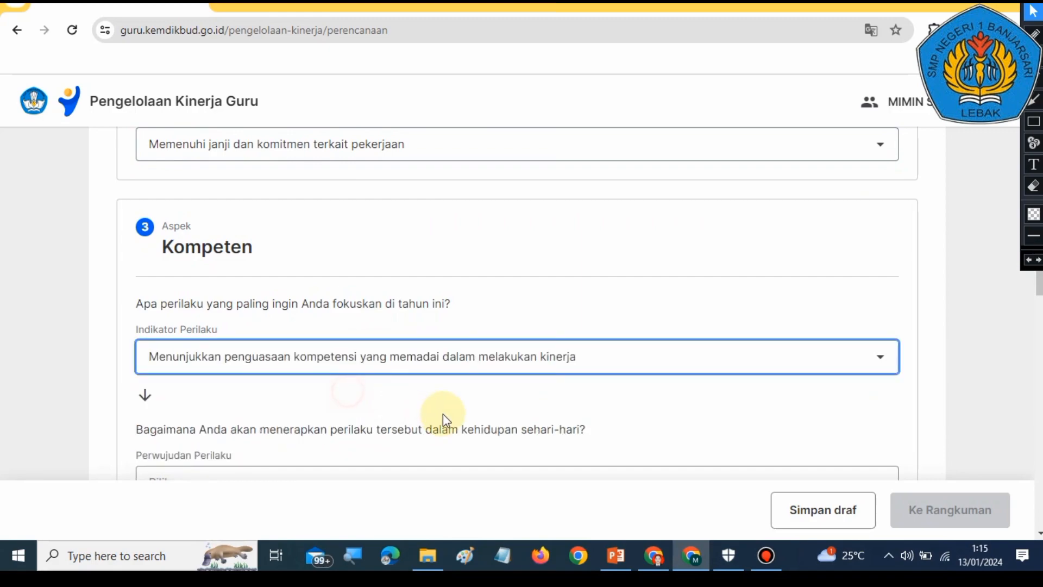
# Step: Set the Kompeten Perwujudan Perilaku to 'Menunjukkan kompetensi dalam bekerja sehingga menjadi teladan bagi rekan sejawat'
pyautogui.scroll(-3, 413, 370)
pyautogui.click(377, 252)
pyautogui.click(361, 293)
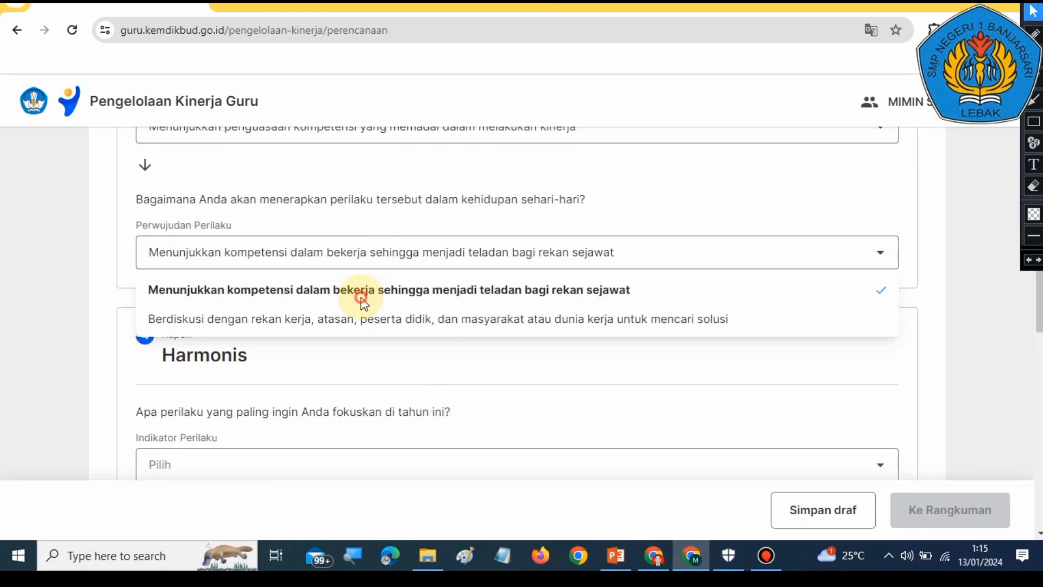
# Step: Choose an option for the Harmonis Indikator Perilaku
pyautogui.scroll(-1, 397, 344)
pyautogui.click(398, 386)
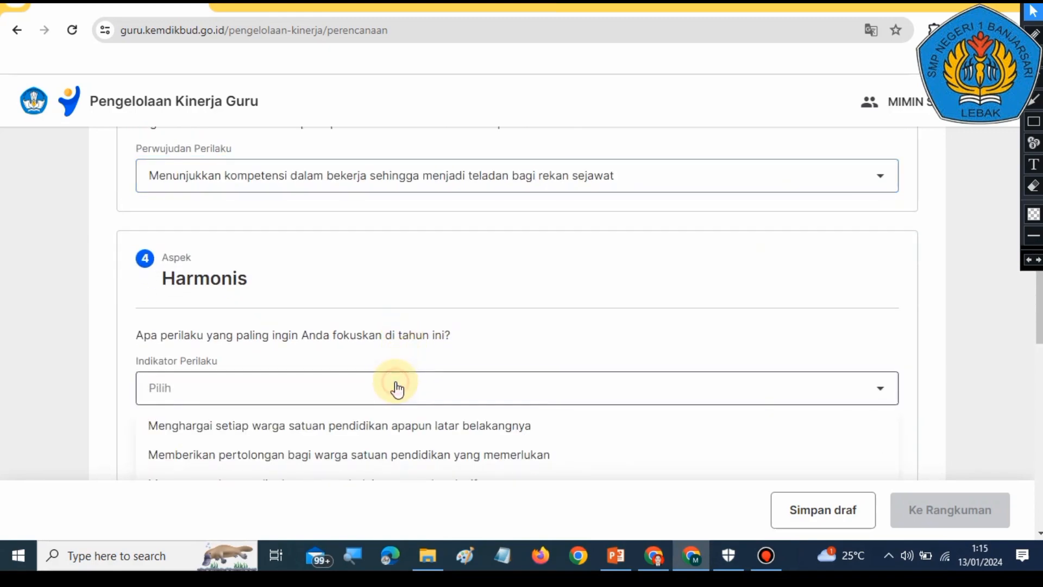
pyautogui.scroll(-3, 374, 326)
pyautogui.click(329, 199)
# Step: Set the Harmonis Perwujudan Perilaku to 'Berlaku adil kepada setiap orang tanpa memandang, kedudukan, jabatan, latar belakang, suku, agama, ras dan gender'
pyautogui.scroll(-1, 306, 353)
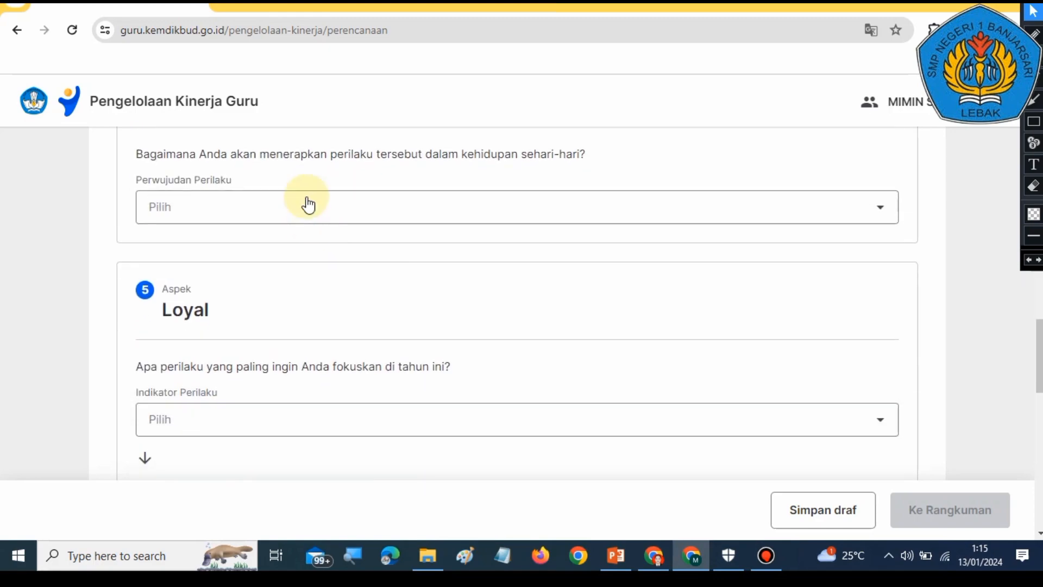
pyautogui.click(304, 205)
pyautogui.click(280, 243)
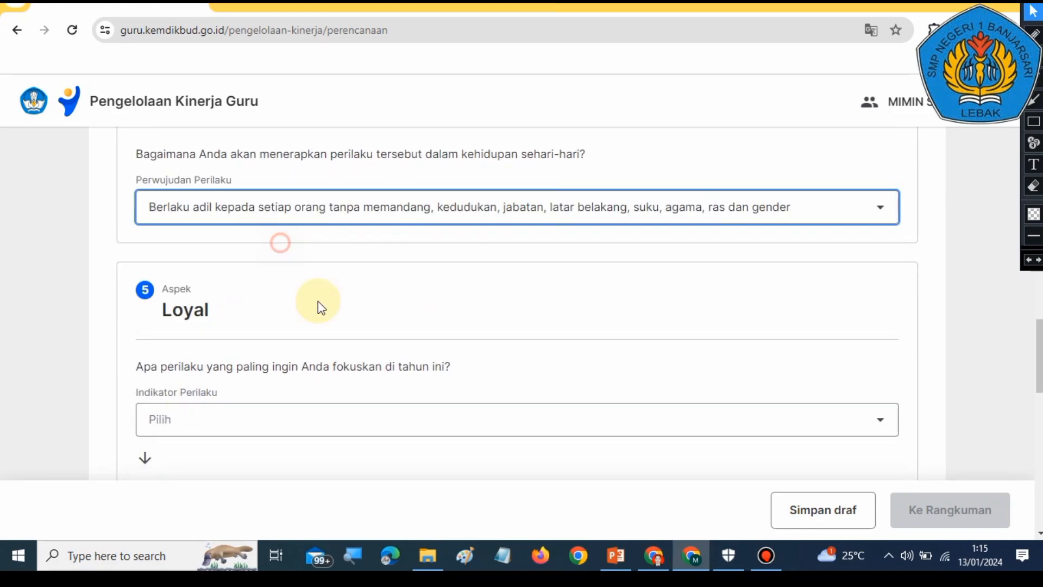
# Step: Choose an option for the Loyal Indikator Perilaku
pyautogui.click(328, 418)
pyautogui.scroll(-2, 342, 414)
pyautogui.click(347, 312)
# Step: Choose an option for the Loyal Perwujudan Perilaku
pyautogui.scroll(-2, 356, 340)
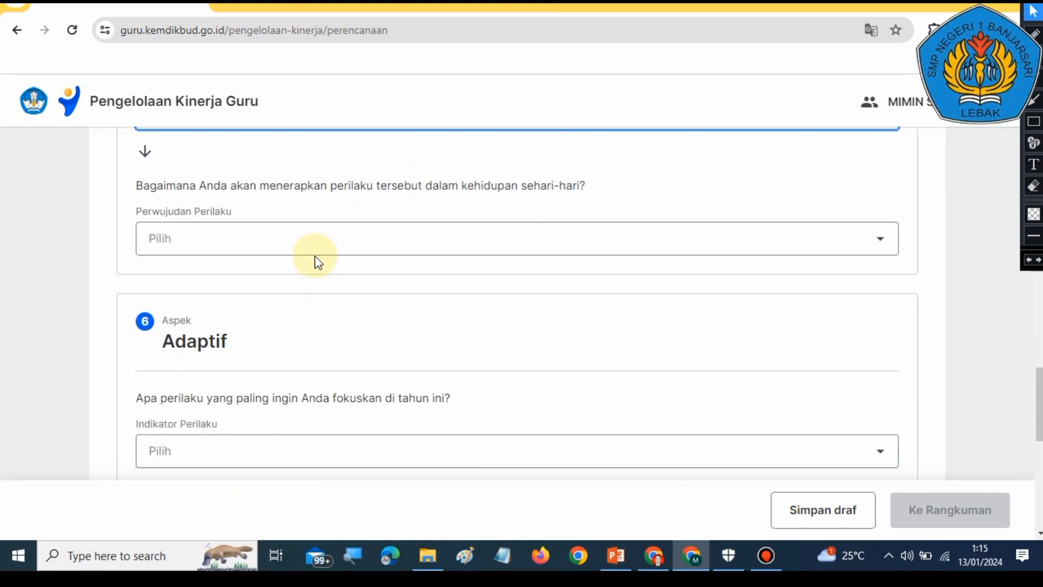
pyautogui.click(303, 242)
pyautogui.click(300, 284)
# Step: Set the Adaptif Indikator Perilaku to 'Menyesuaikan diri secara cepat dalam menghadapi dinamika pembelajaran di kelas'
pyautogui.scroll(-2, 326, 331)
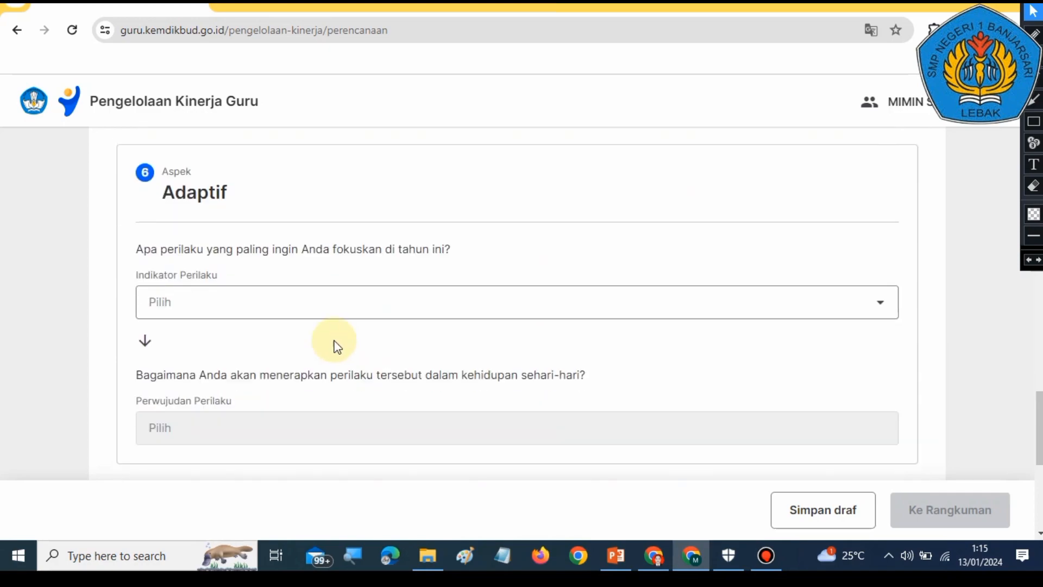
pyautogui.click(321, 298)
pyautogui.click(328, 337)
# Step: Choose an option for the Adaptif Perwujudan Perilaku
pyautogui.scroll(-1, 329, 342)
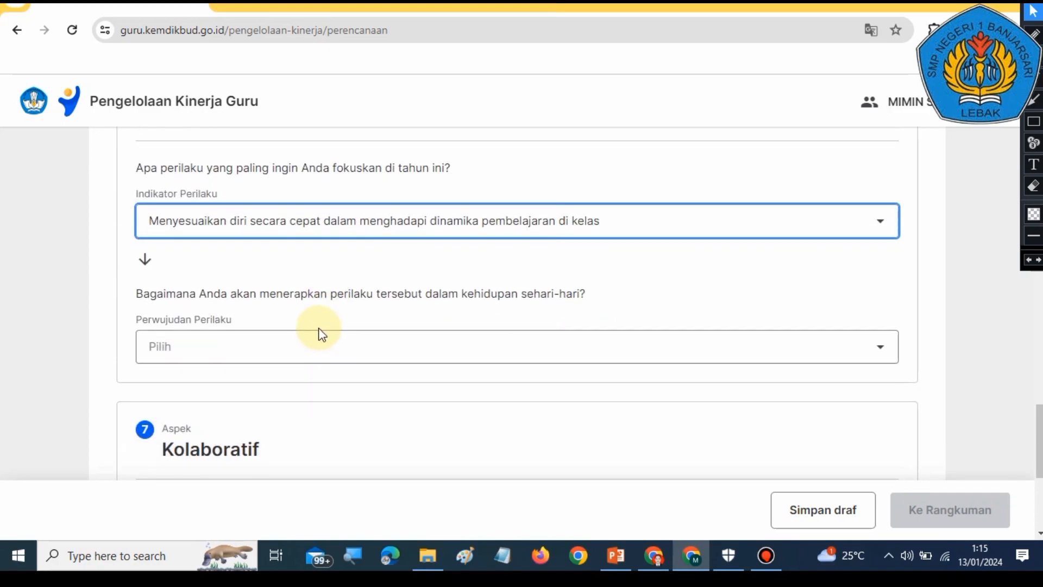
pyautogui.click(319, 338)
pyautogui.click(318, 375)
# Step: Set the Kolaboratif Indikator Perilaku to 'Memberi kesempatan kepada warga satuan pendidikan dan masyarakat atau duni usaha untuk berkontribusi…'
pyautogui.scroll(-3, 325, 374)
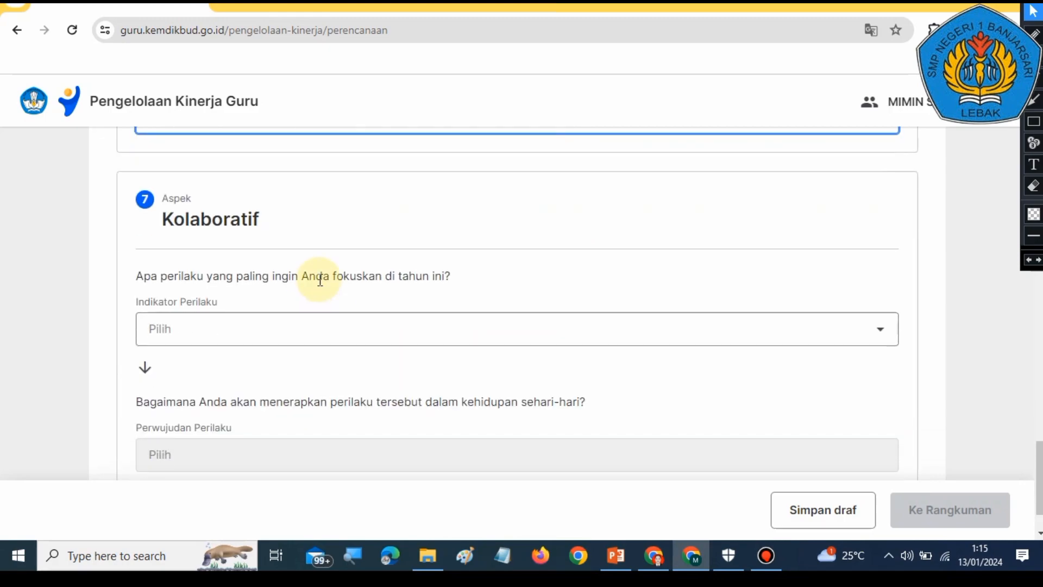
pyautogui.click(314, 329)
pyautogui.click(317, 370)
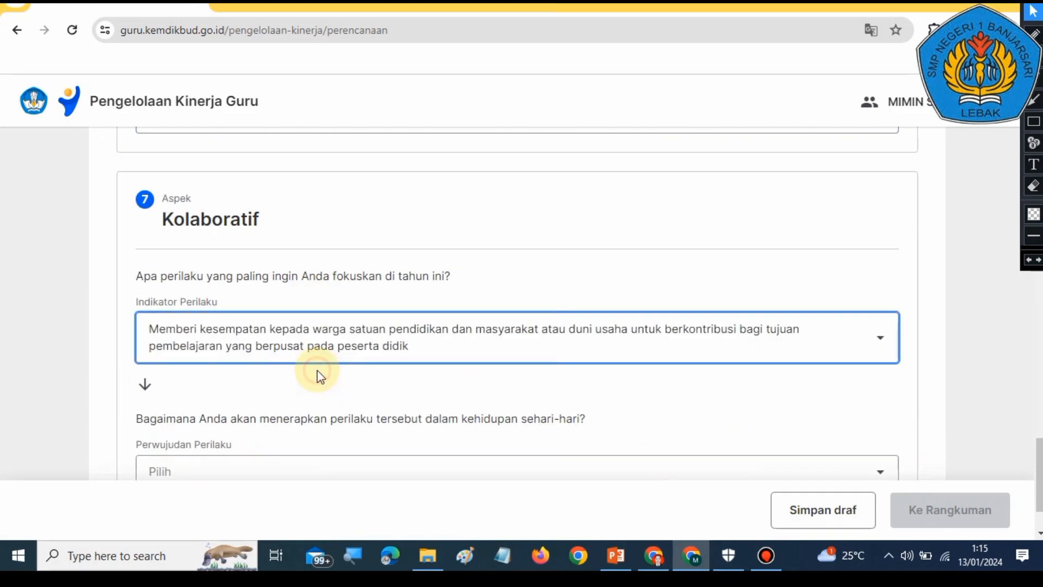
# Step: Set the Kolaboratif Perwujudan Perilaku to 'Menerima pendapat dan saran dalam menyelesaikan tugas'
pyautogui.scroll(-2, 311, 340)
pyautogui.click(302, 367)
pyautogui.click(258, 412)
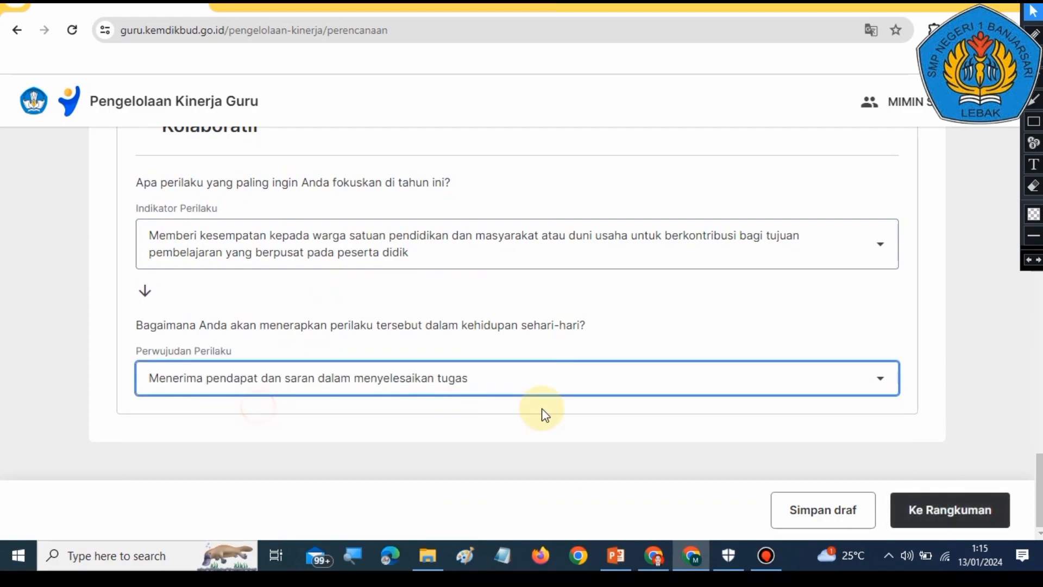
# Step: Proceed from the Perilaku Kerja step to the Rangkuman step of the plan
pyautogui.scroll(15, 542, 414)
pyautogui.scroll(20, 322, 284)
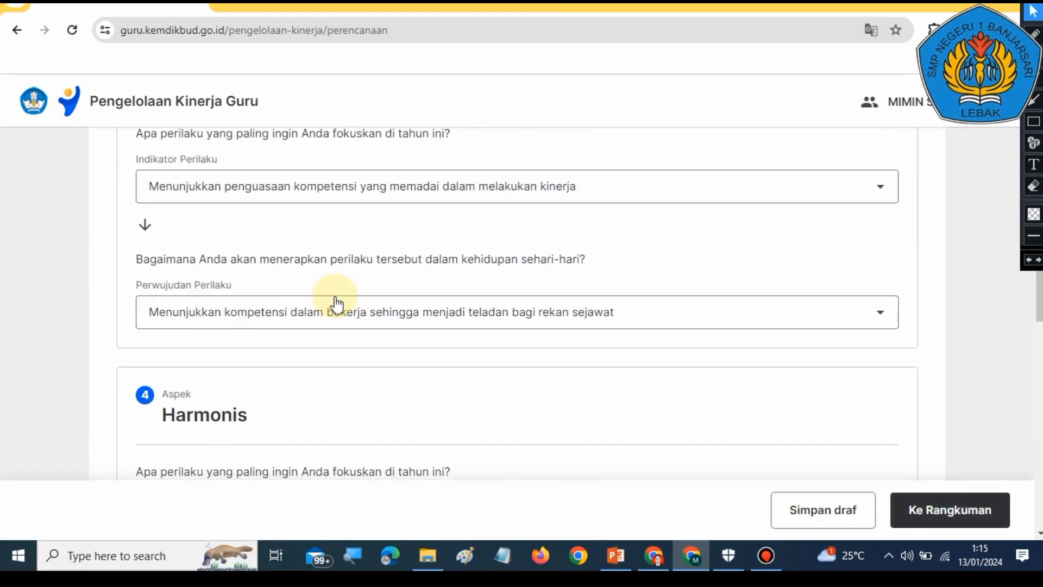
pyautogui.scroll(5, 353, 307)
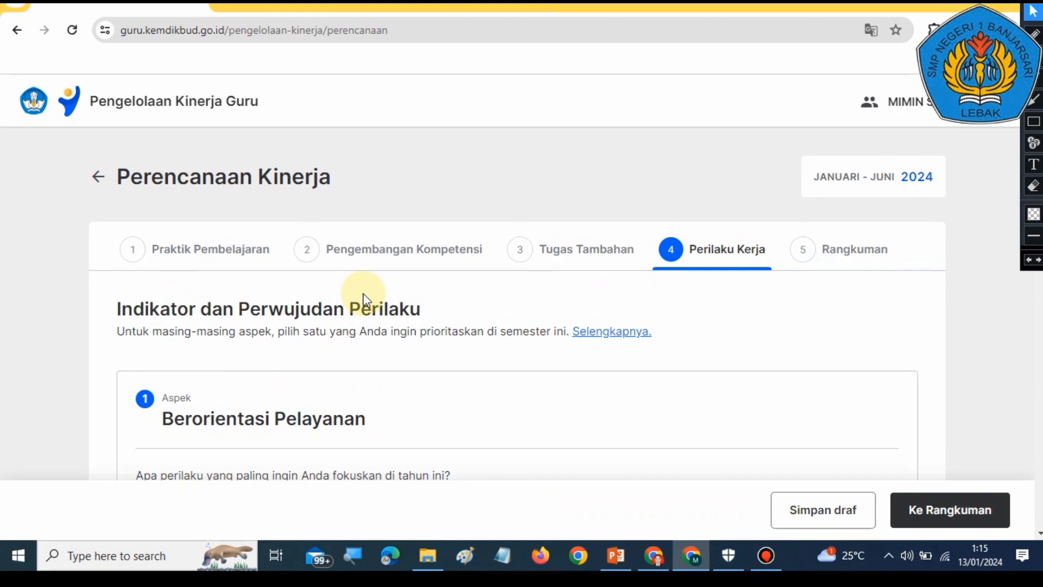
pyautogui.click(1030, 119)
pyautogui.moveTo(898, 296); pyautogui.dragTo(958, 486)
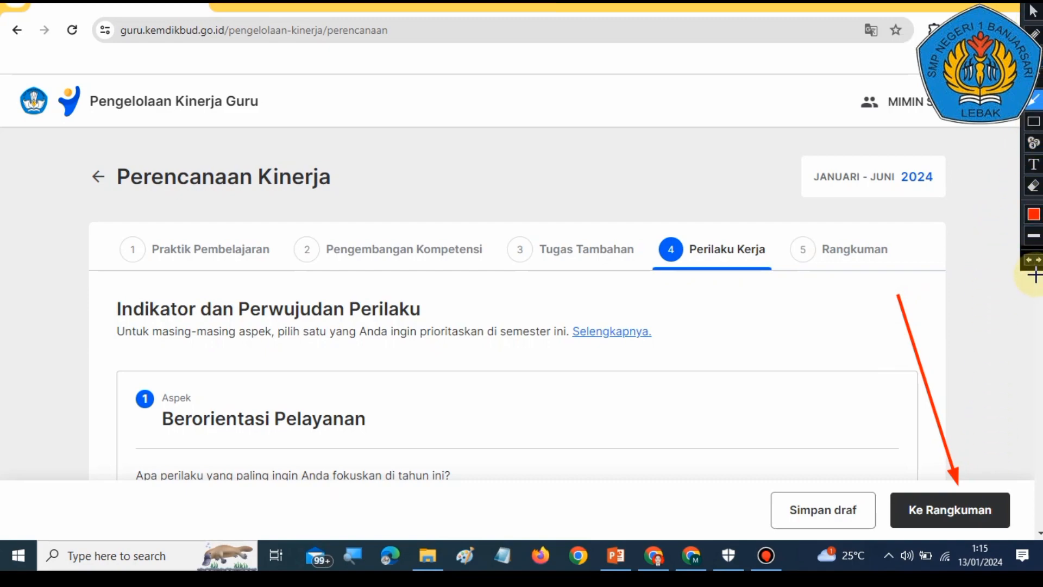
pyautogui.click(1028, 260)
pyautogui.click(1033, 11)
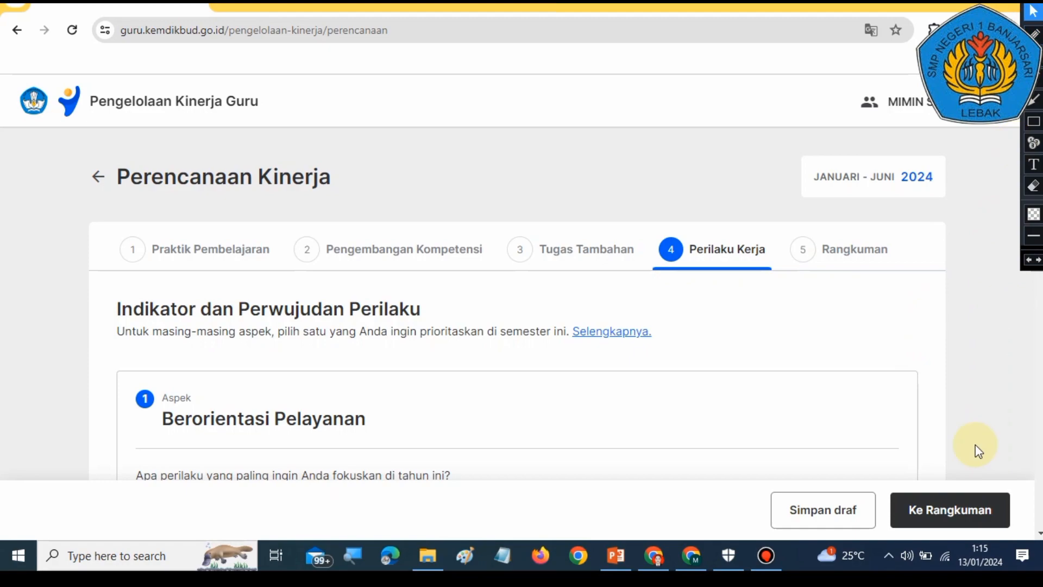
pyautogui.click(949, 509)
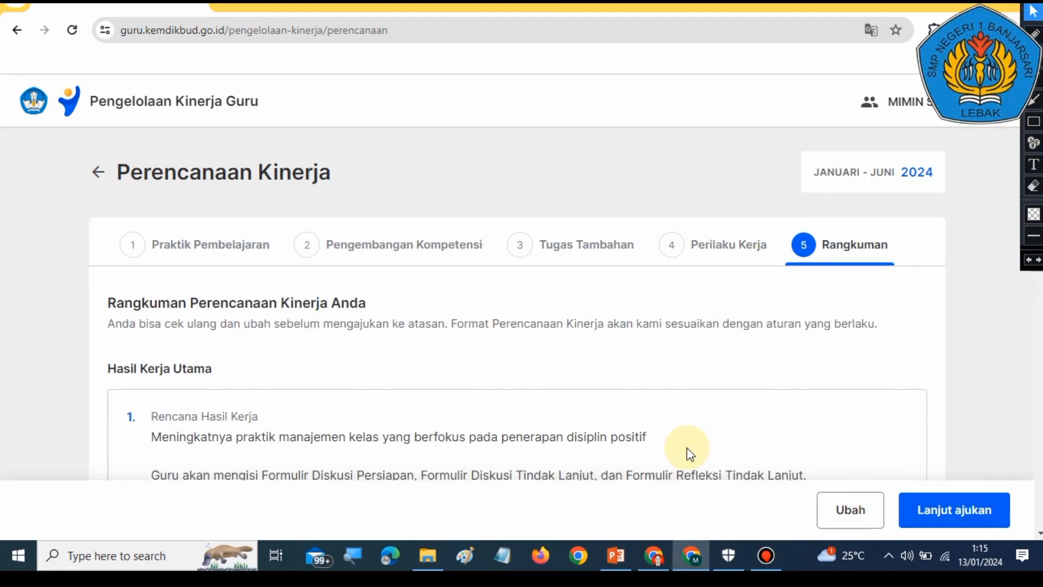
# Step: Switch to the PowerPoint presentation and page through the guide slides for Perilaku Kerja and Rangkuman
pyautogui.scroll(-3, 686, 451)
pyautogui.click(617, 556)
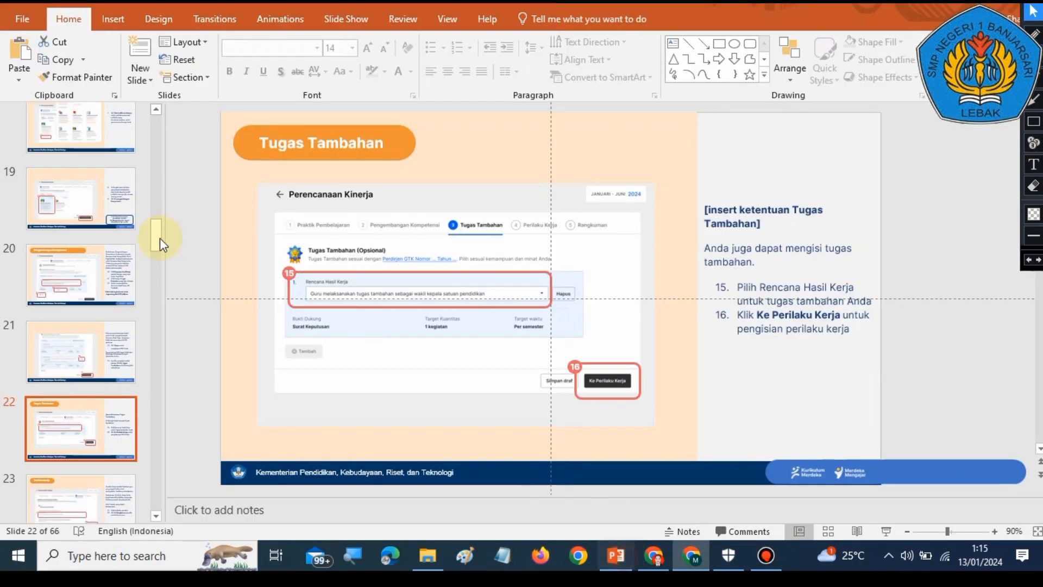
pyautogui.click(75, 485)
pyautogui.scroll(-2, 121, 436)
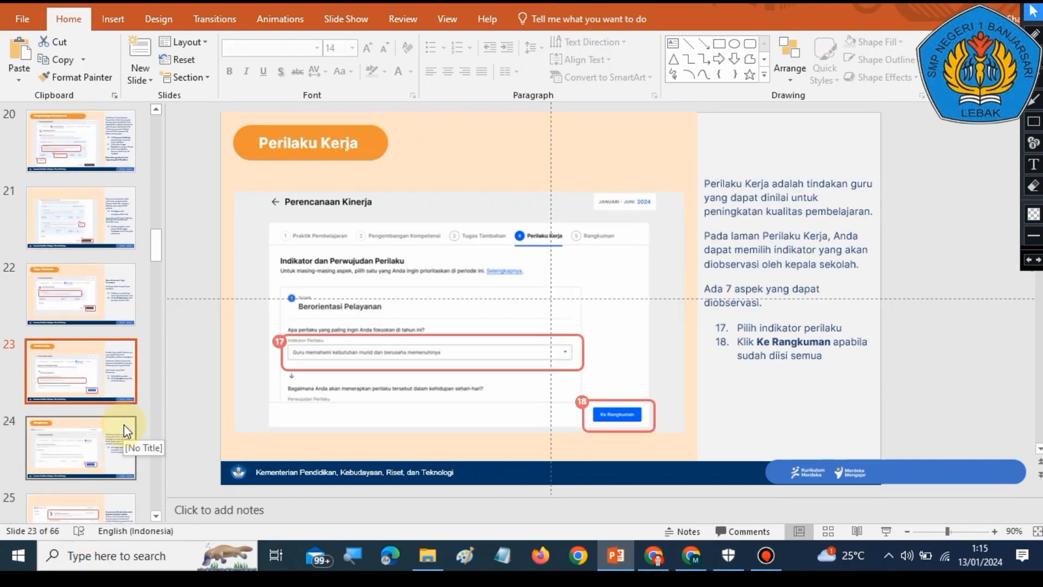
pyautogui.click(124, 425)
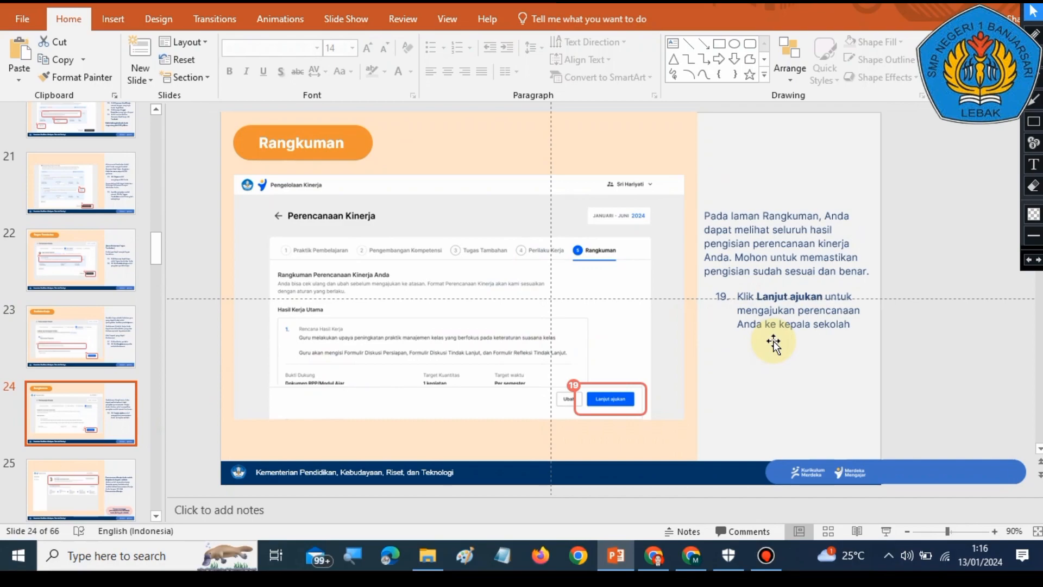
pyautogui.click(87, 494)
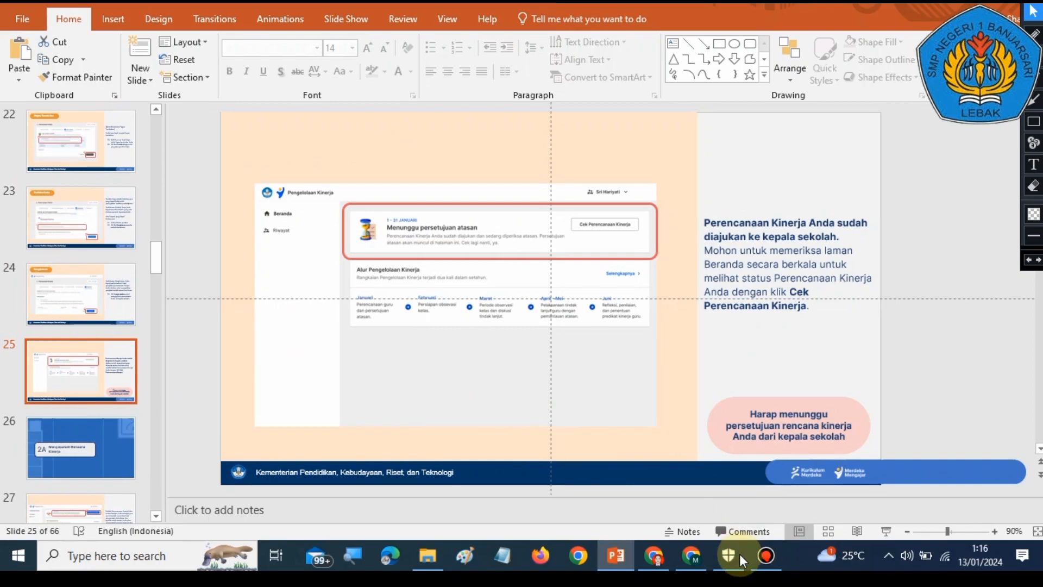
# Step: Switch back to the browser and scroll through the Rangkuman summary of main and additional work results
pyautogui.click(695, 560)
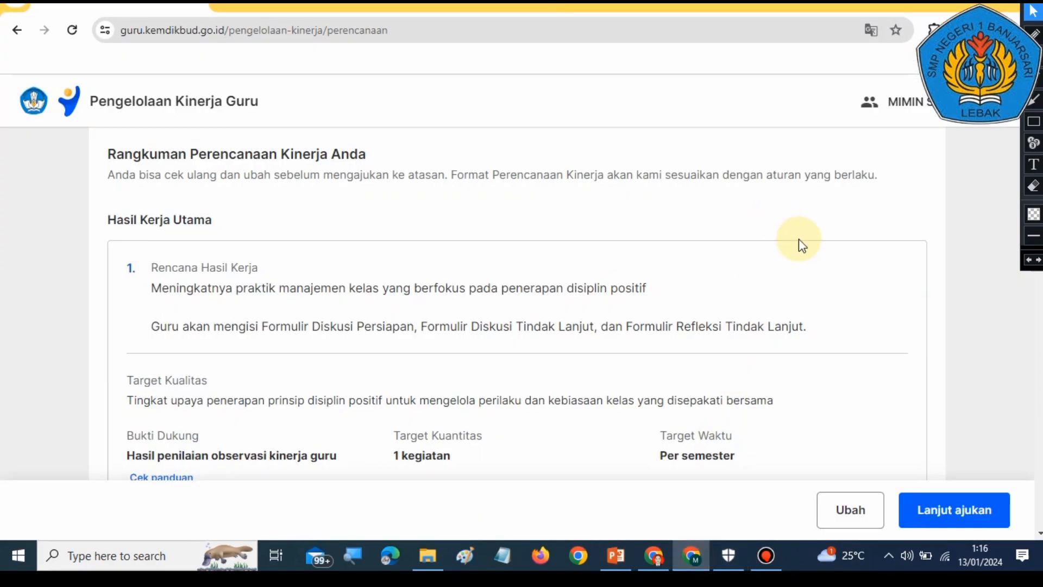
pyautogui.scroll(-3, 750, 404)
pyautogui.scroll(5, 754, 410)
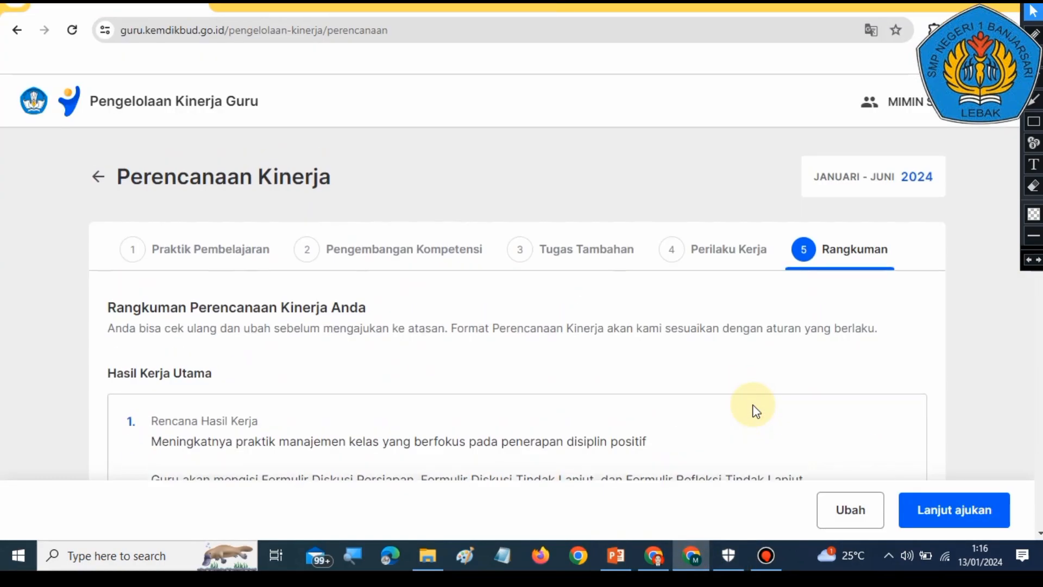
pyautogui.scroll(-5, 641, 398)
pyautogui.scroll(3, 642, 400)
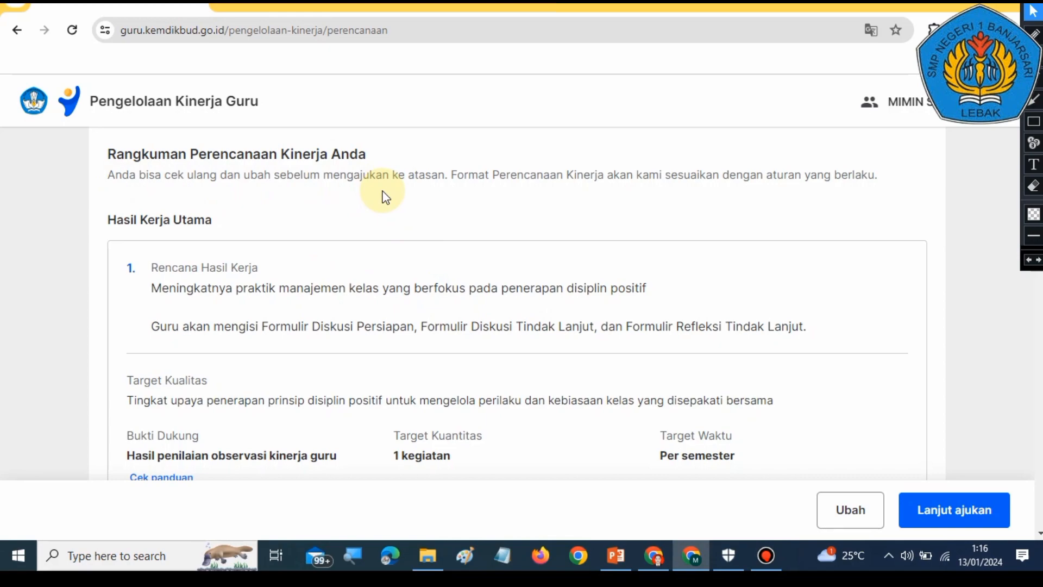
pyautogui.scroll(-1, 449, 342)
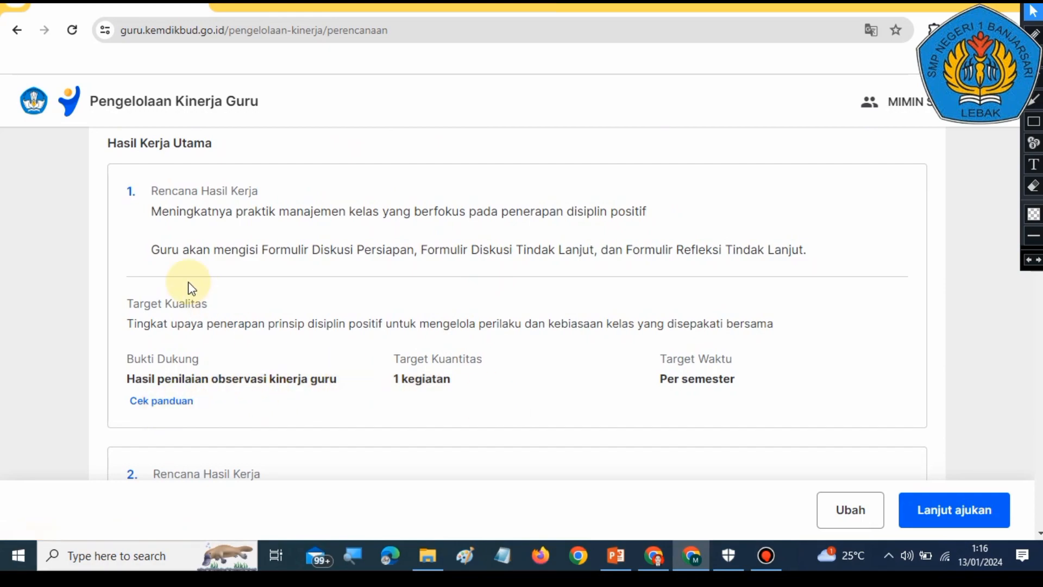
pyautogui.scroll(-1, 413, 381)
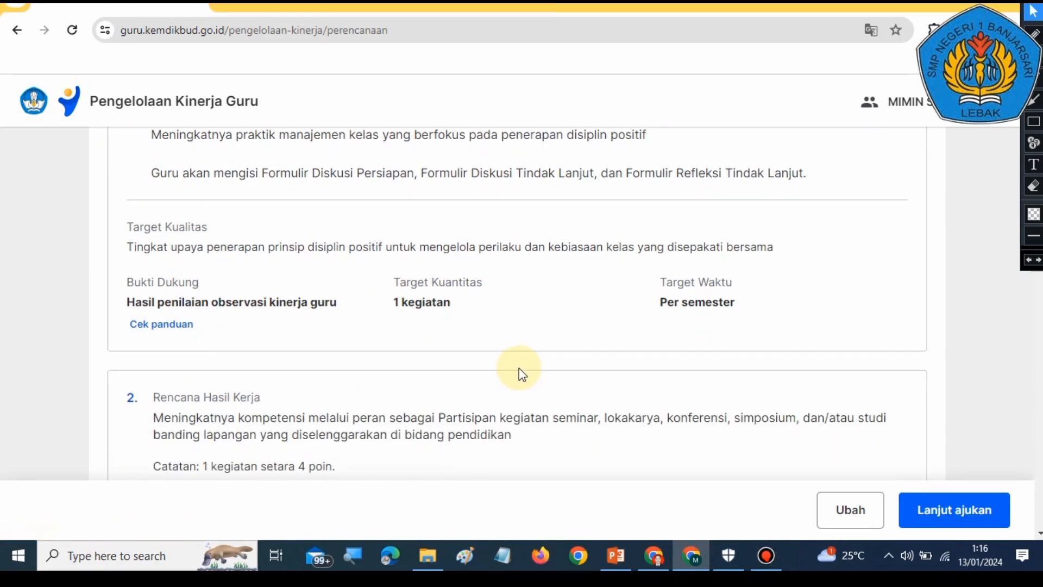
pyautogui.scroll(-2, 519, 369)
pyautogui.scroll(3, 519, 369)
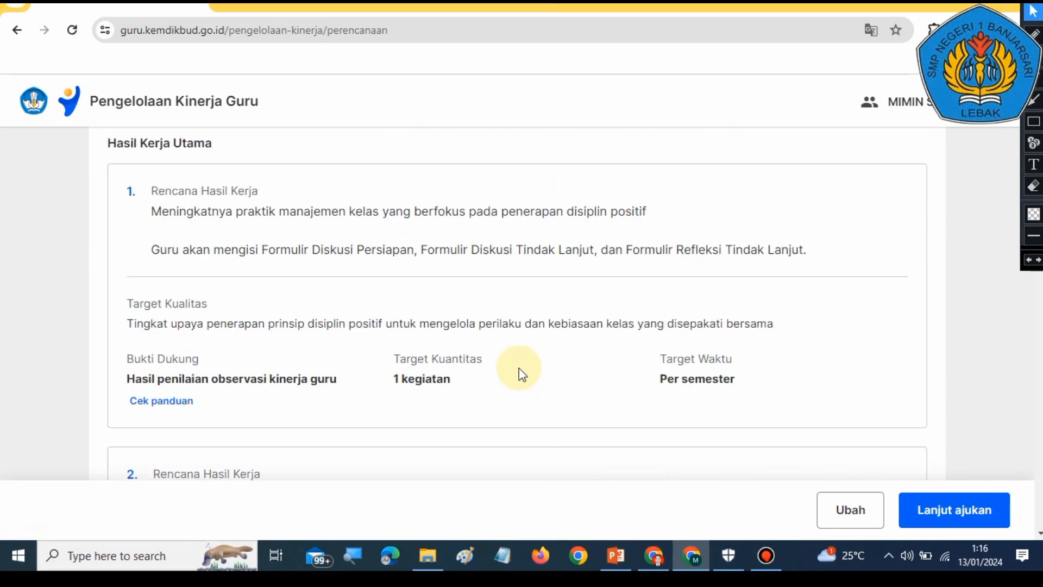
pyautogui.scroll(-9, 519, 368)
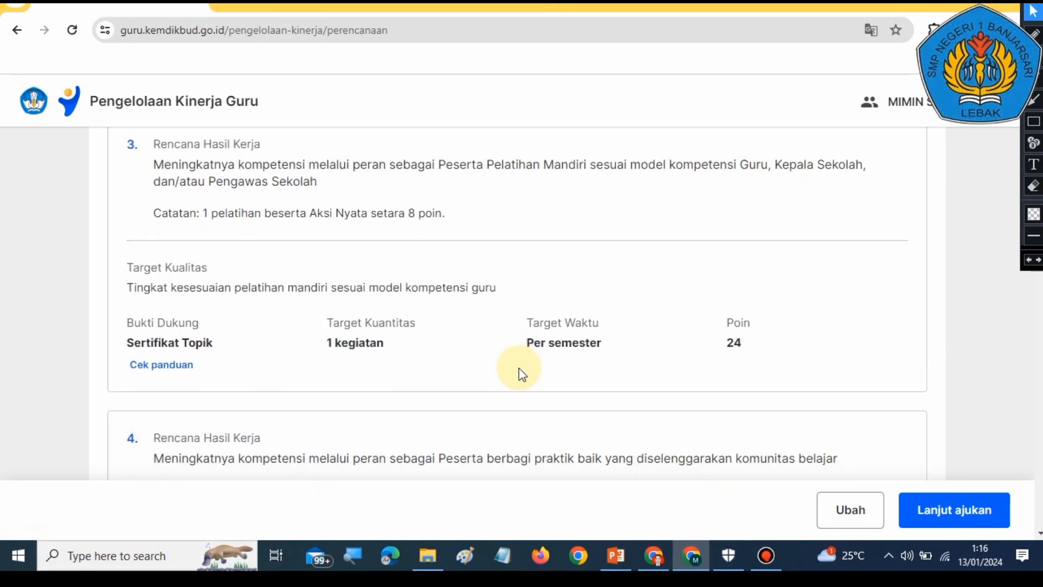
pyautogui.scroll(-10, 519, 367)
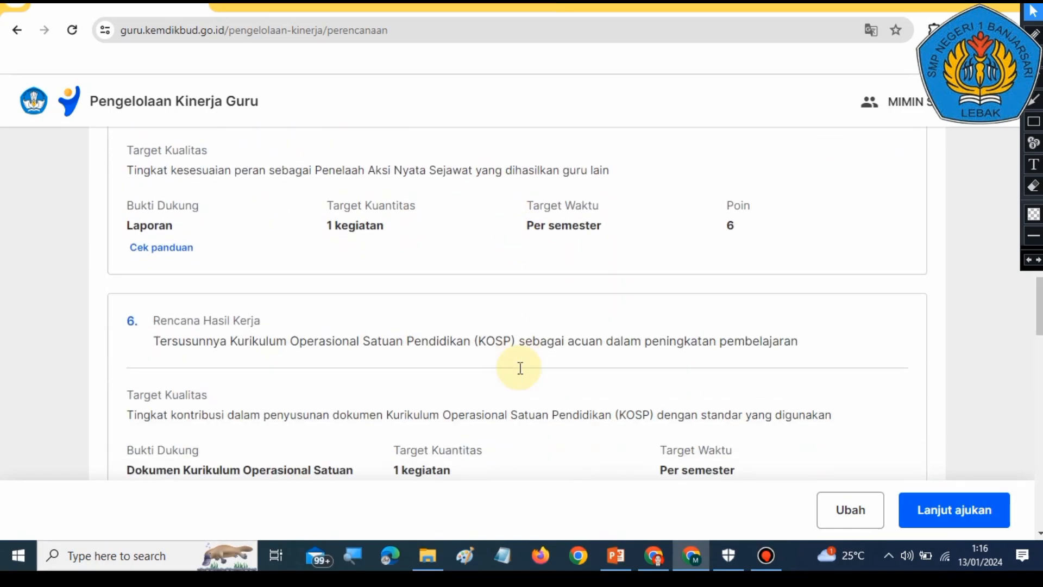
pyautogui.scroll(-8, 520, 368)
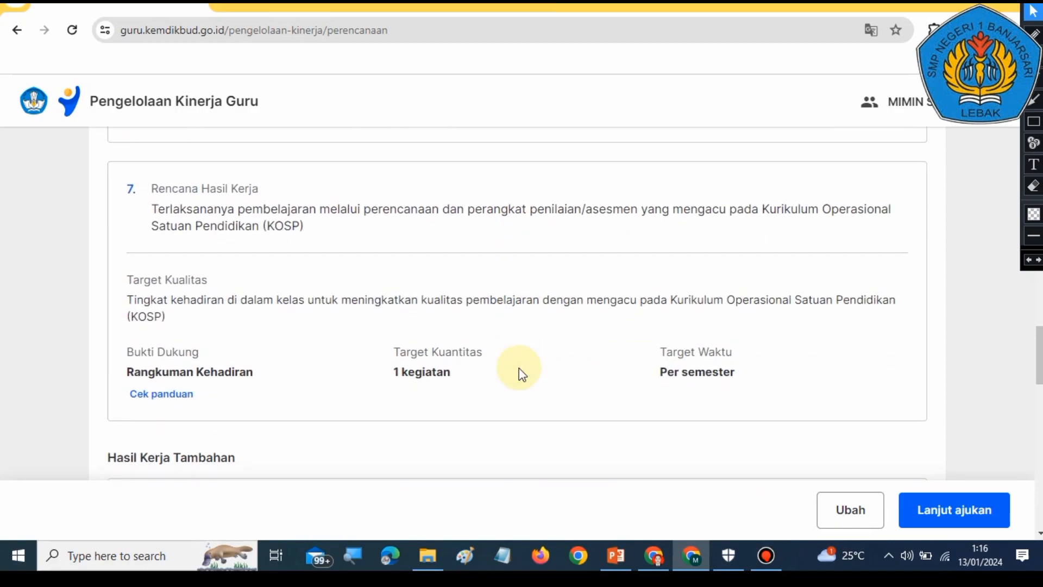
pyautogui.scroll(-9, 519, 367)
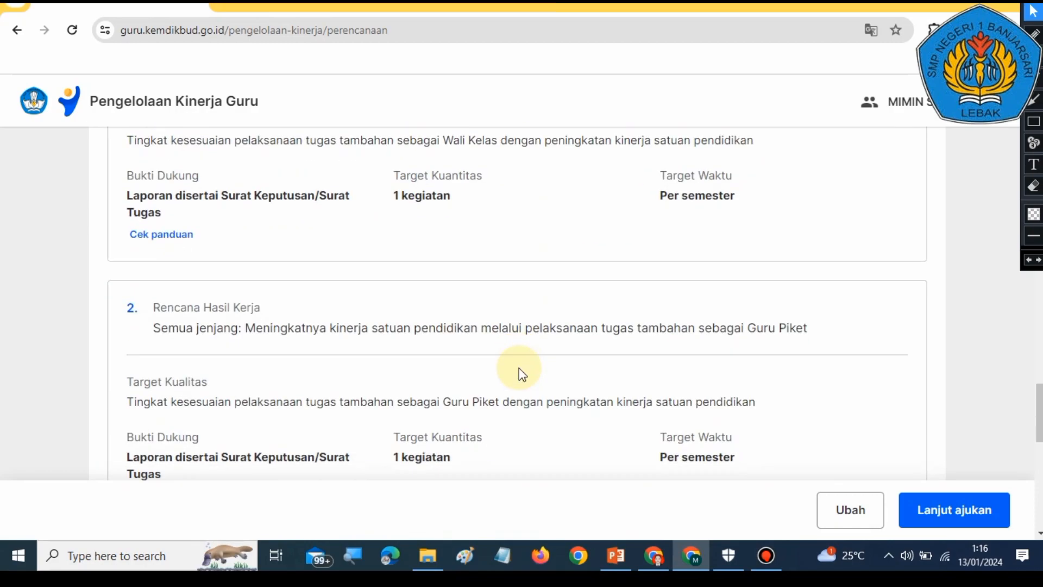
pyautogui.scroll(6, 519, 367)
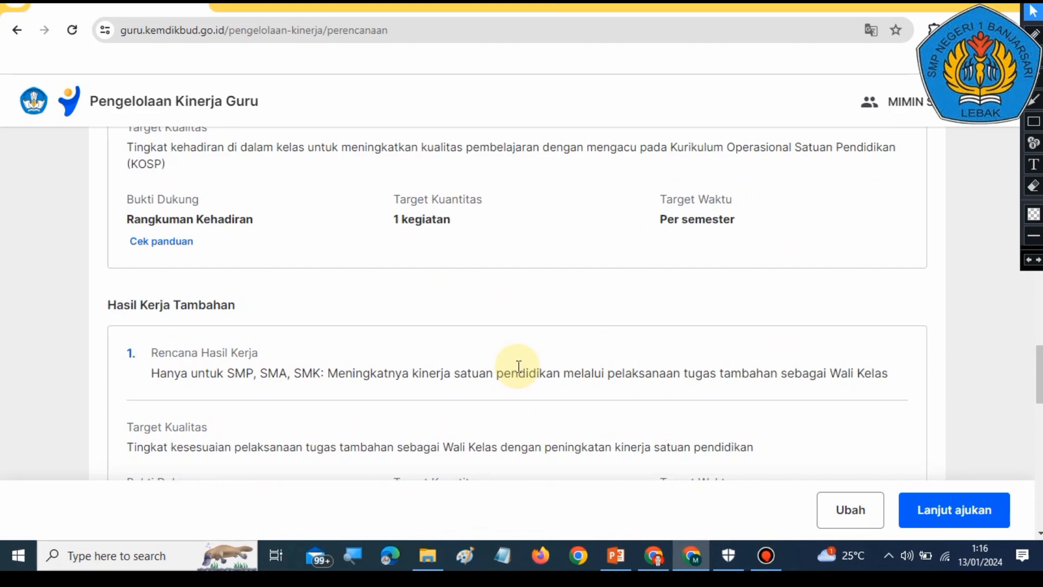
# Step: Review the additional tasks and Perilaku Kerja entries in the Rangkuman summary, returning to its top
pyautogui.scroll(-8, 518, 368)
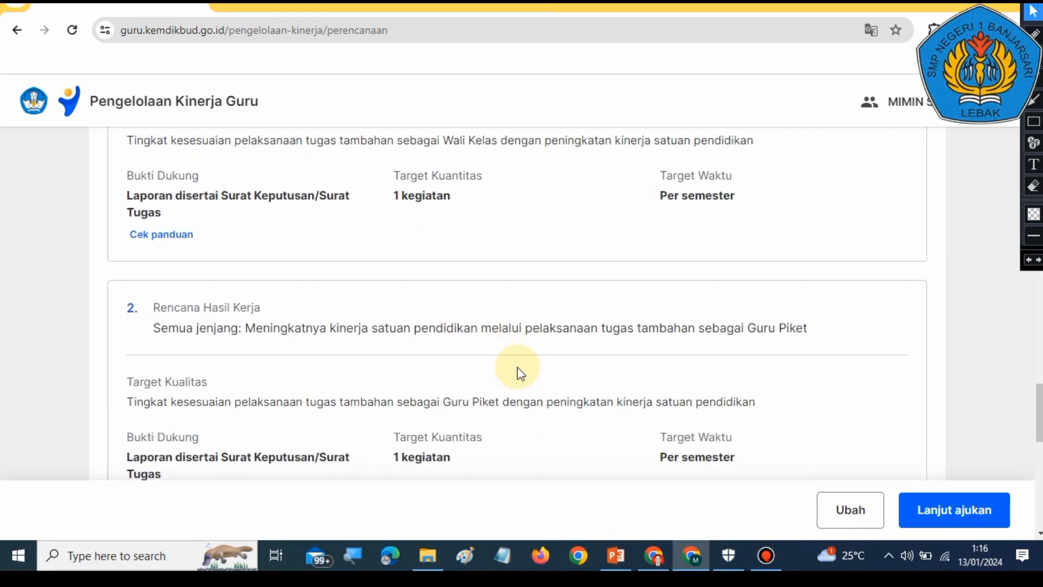
pyautogui.scroll(-5, 518, 368)
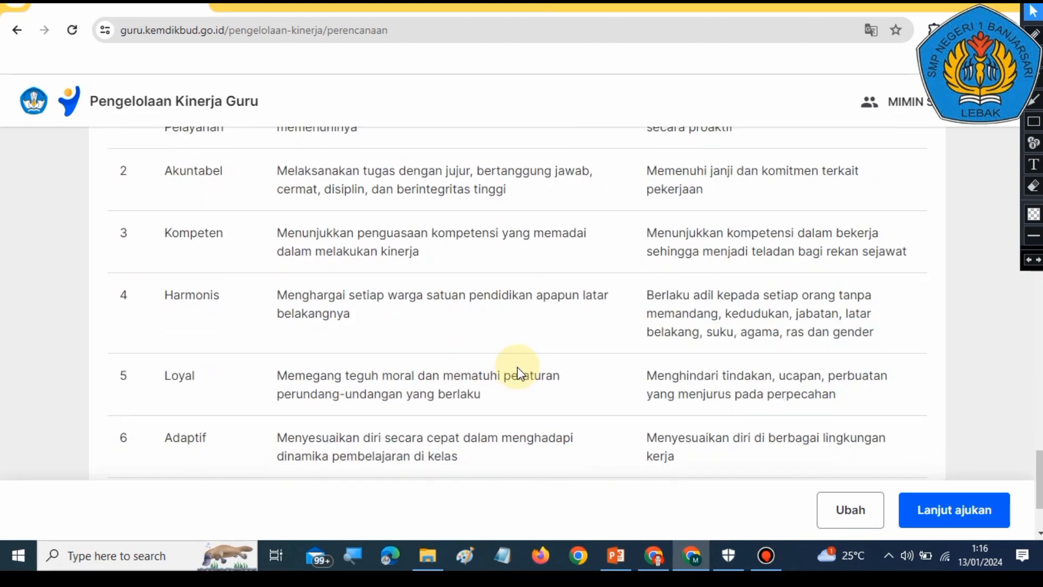
pyautogui.scroll(9, 521, 369)
pyautogui.scroll(20, 525, 369)
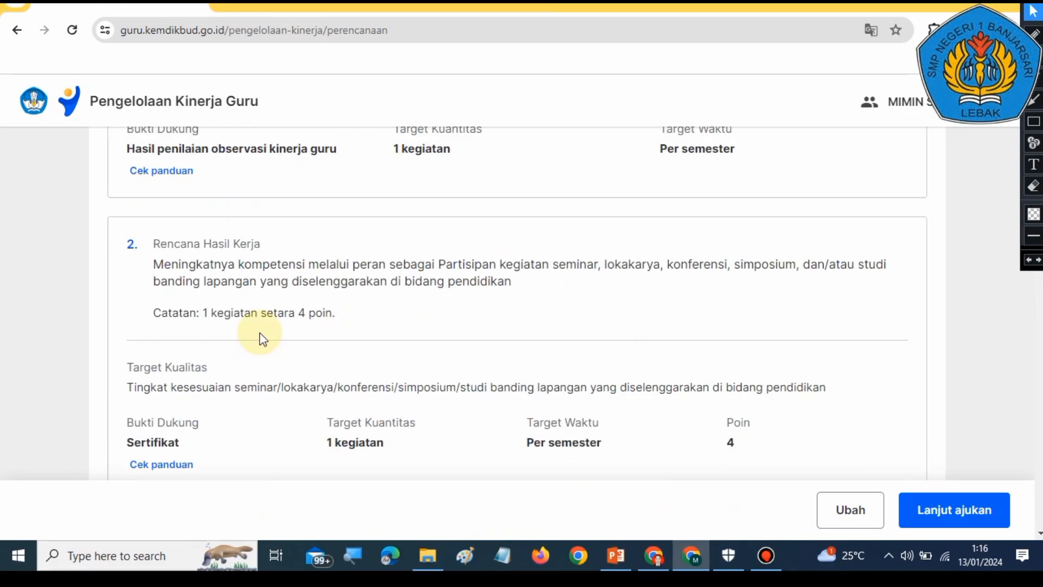
pyautogui.scroll(2, 634, 322)
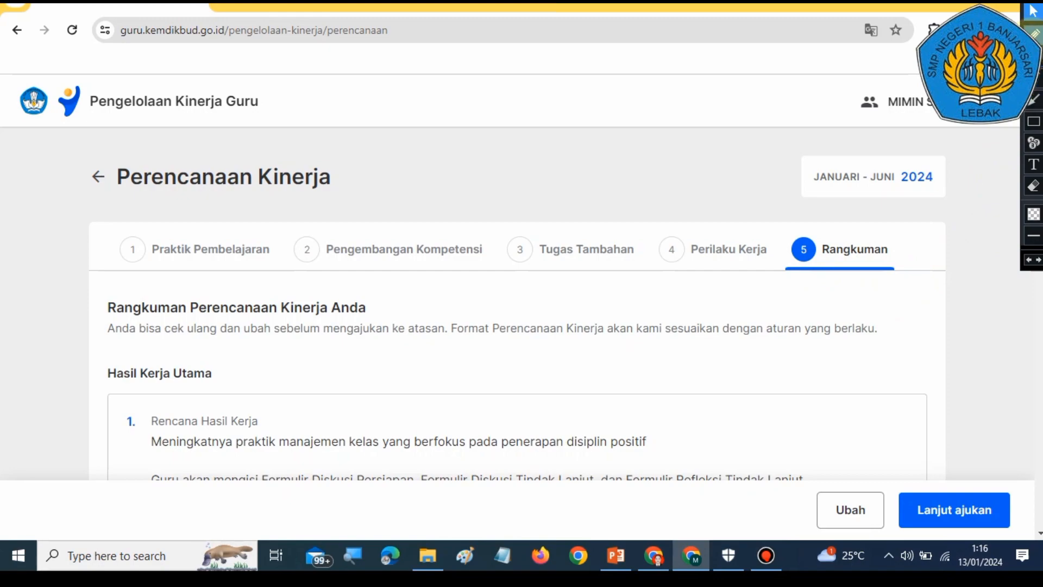
# Step: Reopen the performance plan for editing from the summary, returning to the Praktik Pembelajaran step
pyautogui.click(1035, 101)
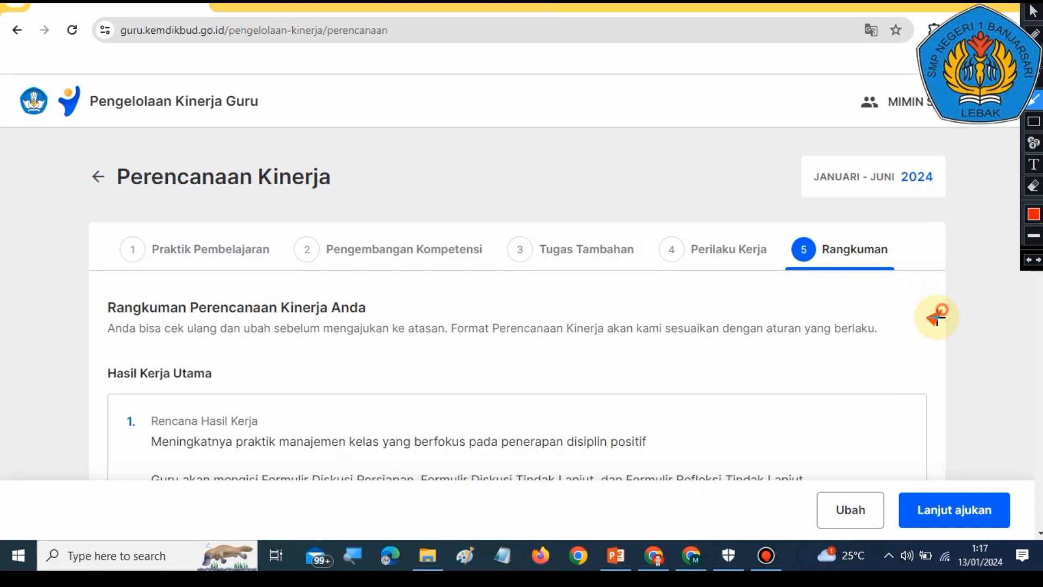
pyautogui.moveTo(942, 311); pyautogui.dragTo(854, 481)
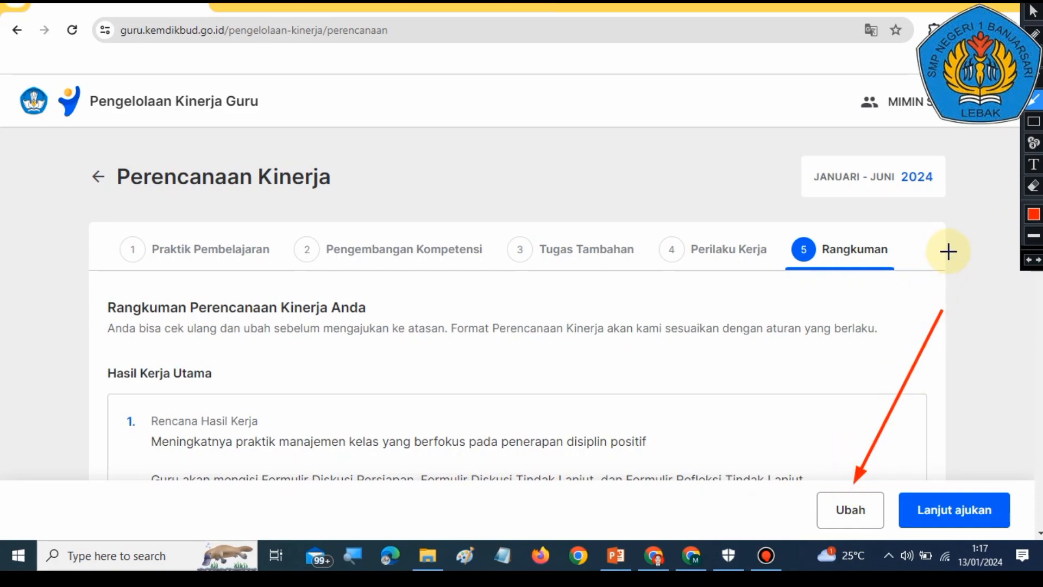
pyautogui.click(1032, 262)
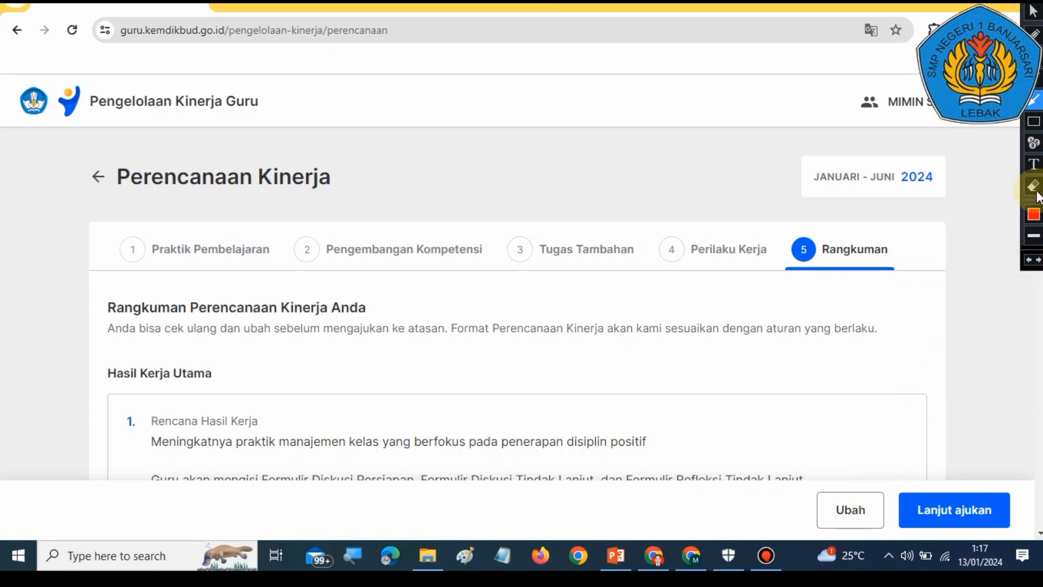
pyautogui.click(1032, 11)
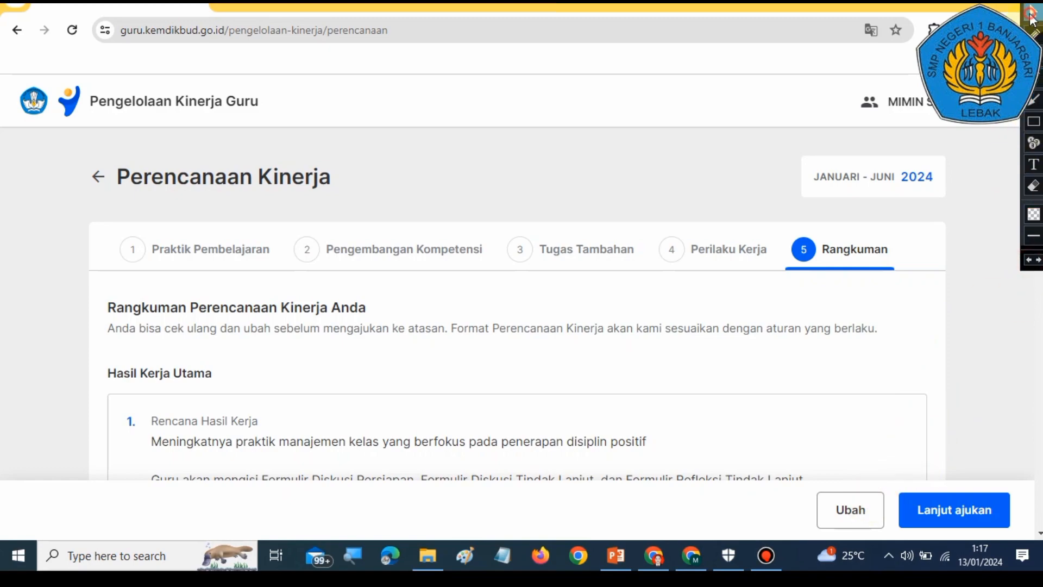
pyautogui.click(849, 517)
pyautogui.scroll(-2, 897, 395)
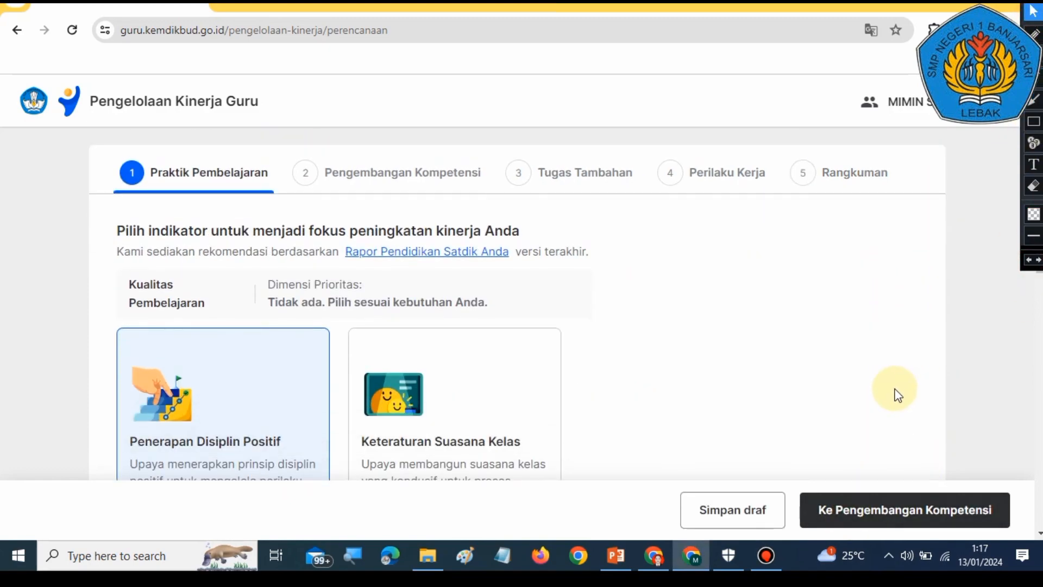
pyautogui.scroll(2, 897, 395)
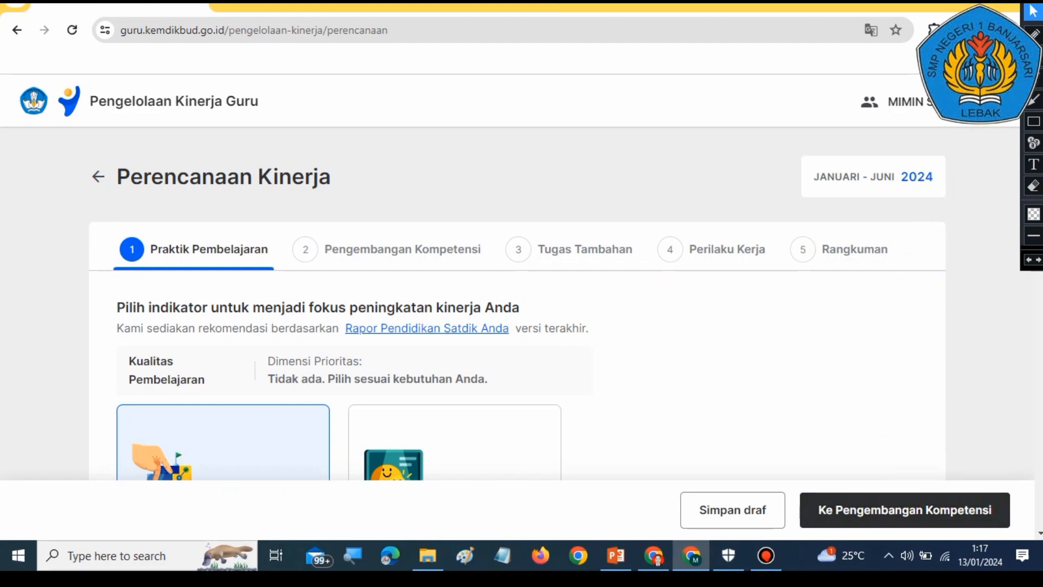
# Step: Save the performance plan as a draft
pyautogui.click(1035, 100)
pyautogui.moveTo(925, 342); pyautogui.dragTo(931, 477)
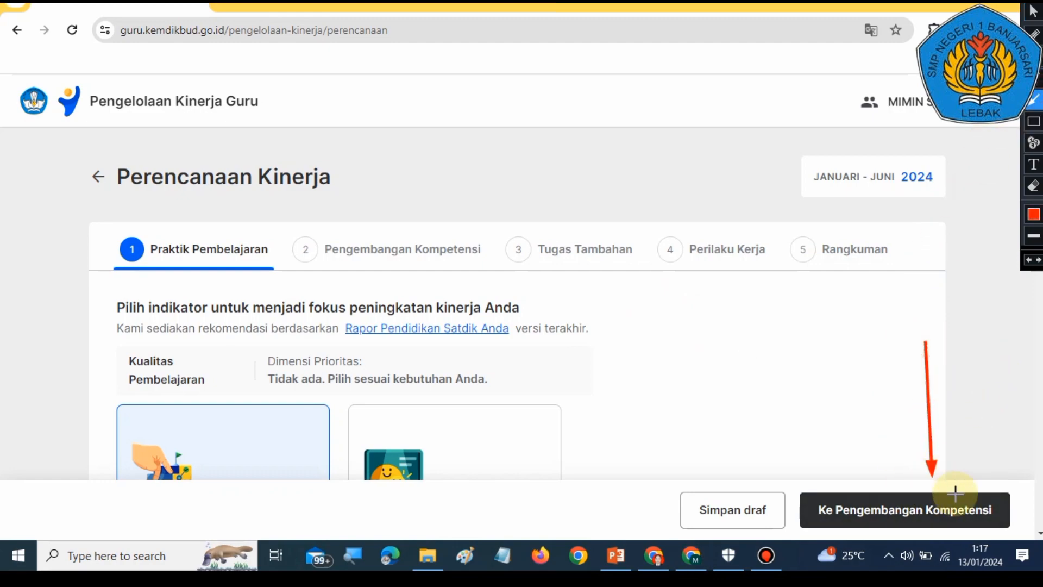
pyautogui.click(1032, 265)
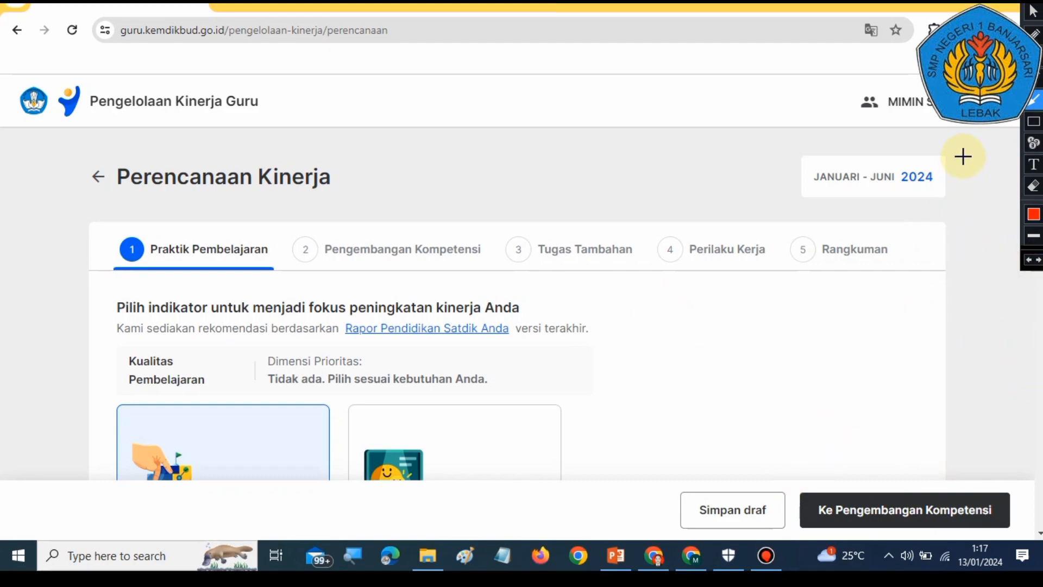
pyautogui.click(1034, 13)
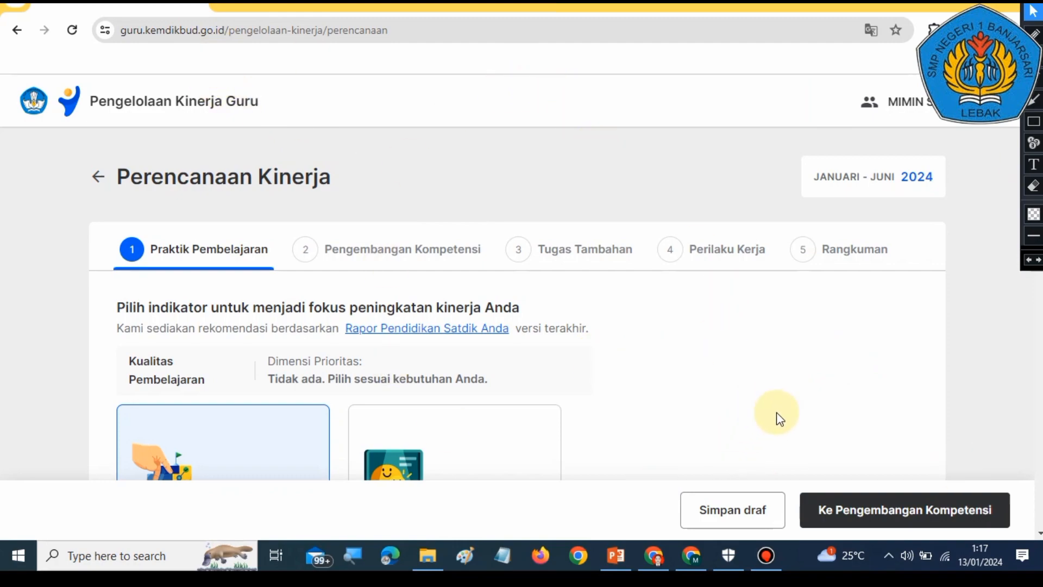
pyautogui.click(728, 510)
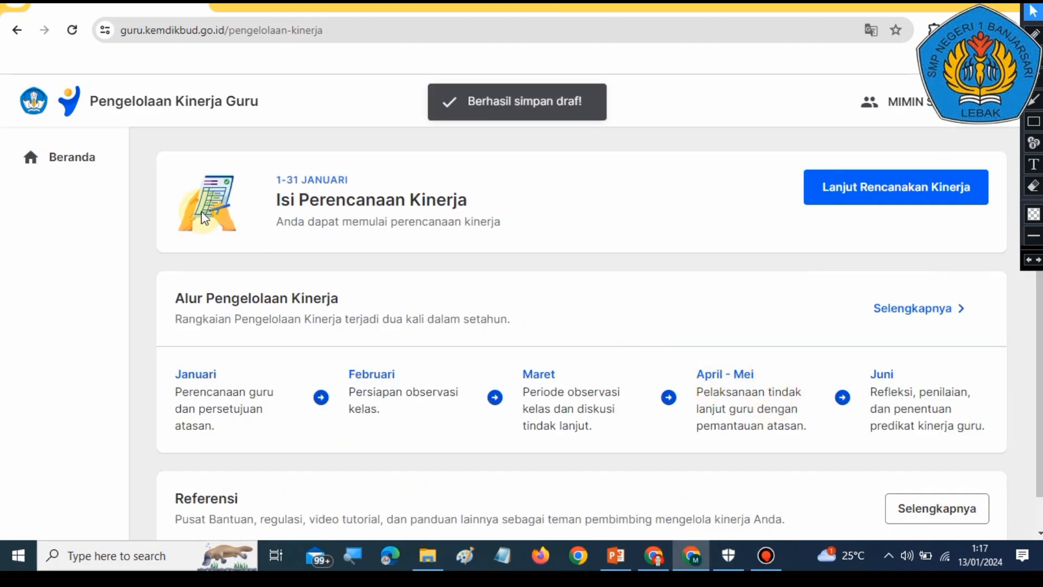
# Step: Switch to the PowerPoint guide presentation and go back to its title slide
pyautogui.scroll(-1, 733, 293)
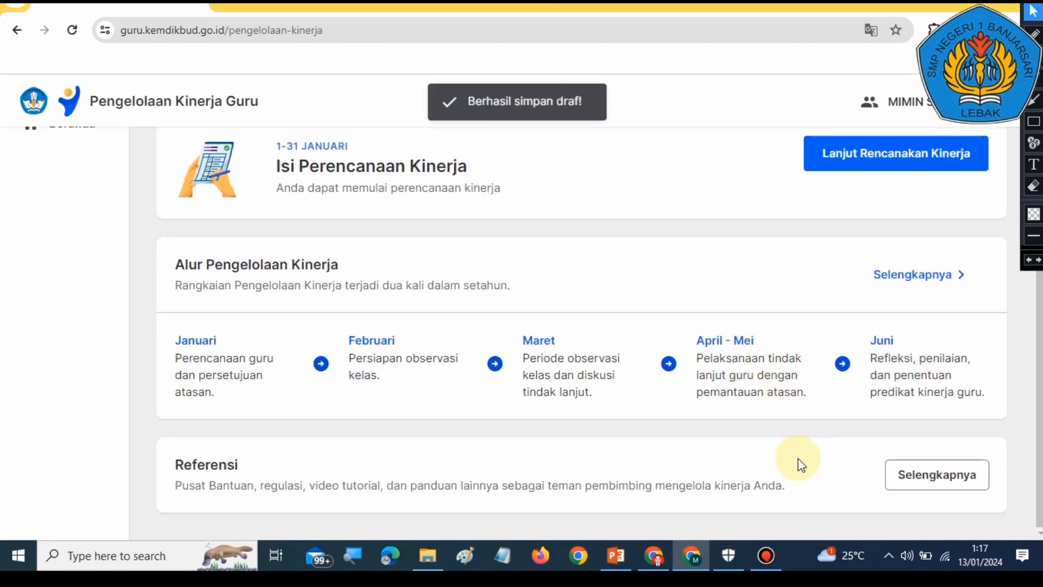
pyautogui.scroll(1, 797, 461)
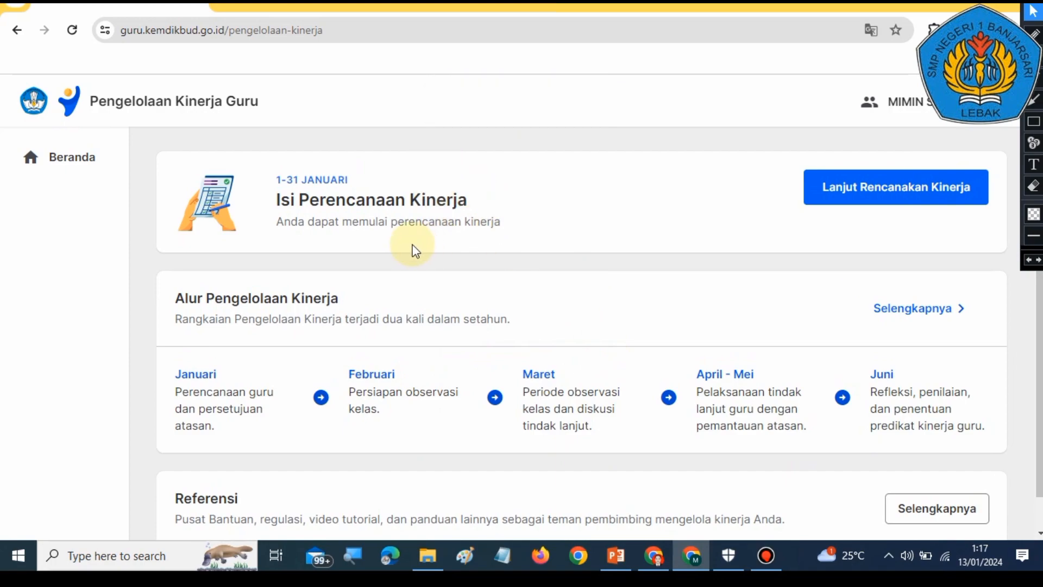
pyautogui.click(616, 555)
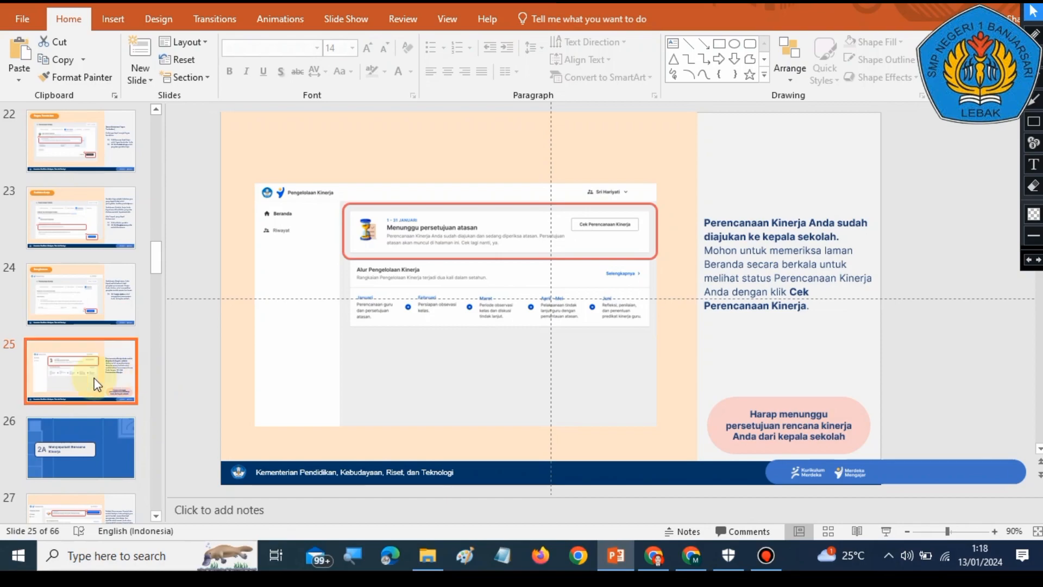
pyautogui.click(54, 456)
pyautogui.click(57, 370)
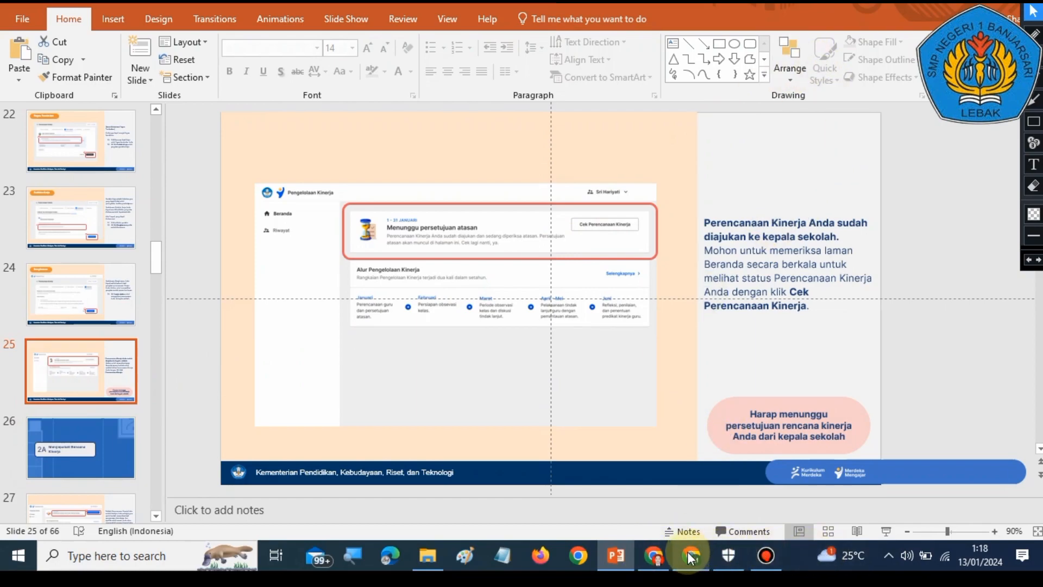
pyautogui.moveTo(157, 261); pyautogui.dragTo(110, 139)
pyautogui.click(110, 139)
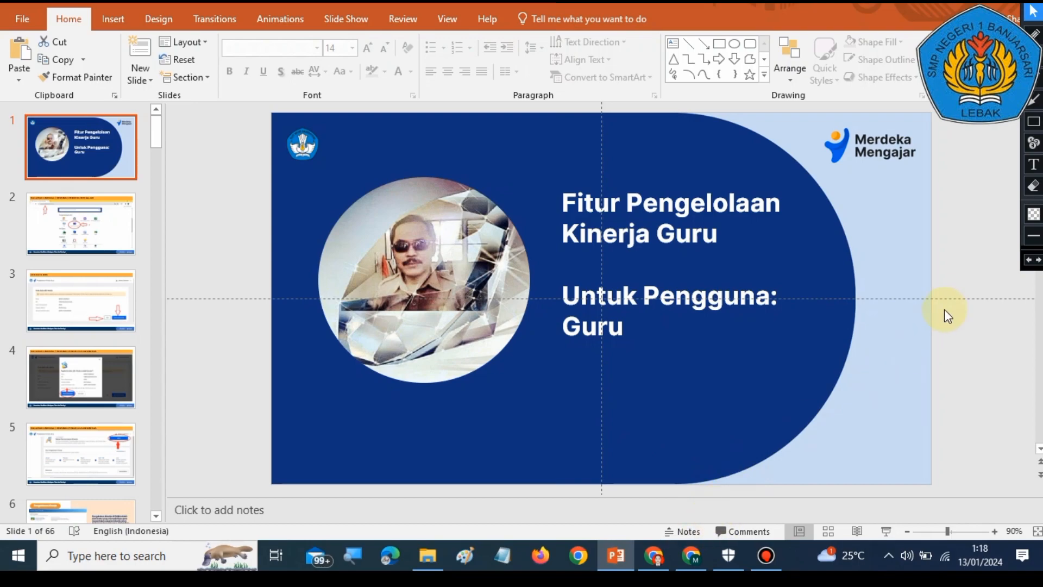
# Step: Switch back to the browser and open the Beranda - Merdeka Mengajar bookmark
pyautogui.click(691, 555)
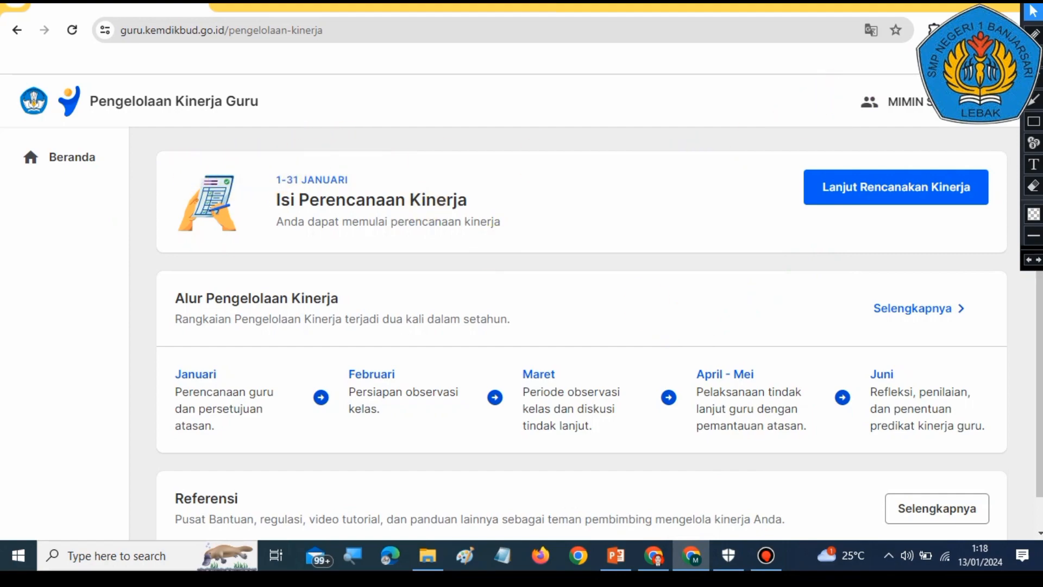
pyautogui.click(977, 58)
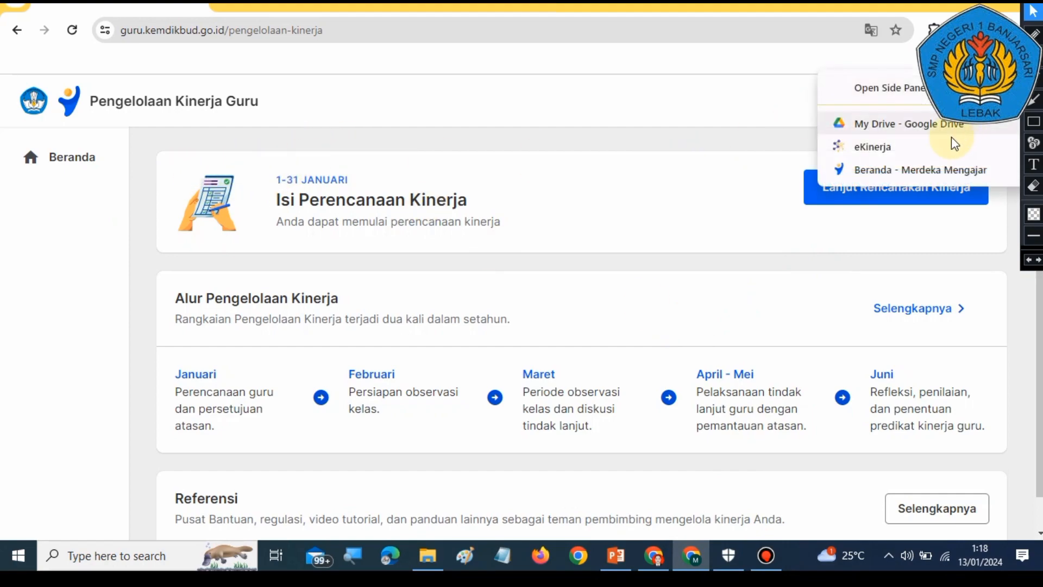
pyautogui.click(906, 169)
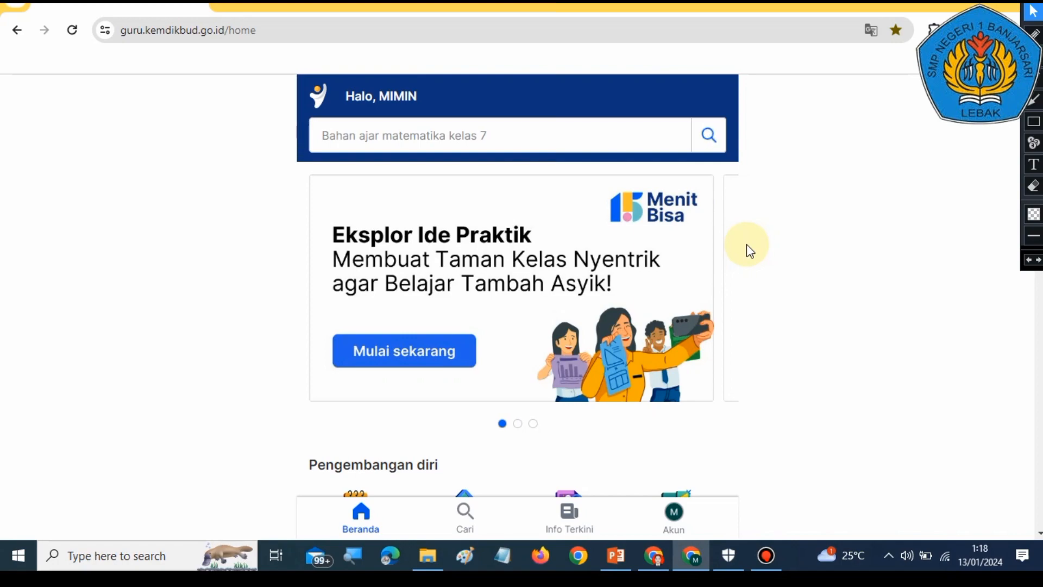
# Step: Browse the Merdeka Mengajar home page menu, then switch back to the PowerPoint presentation
pyautogui.scroll(-5, 772, 283)
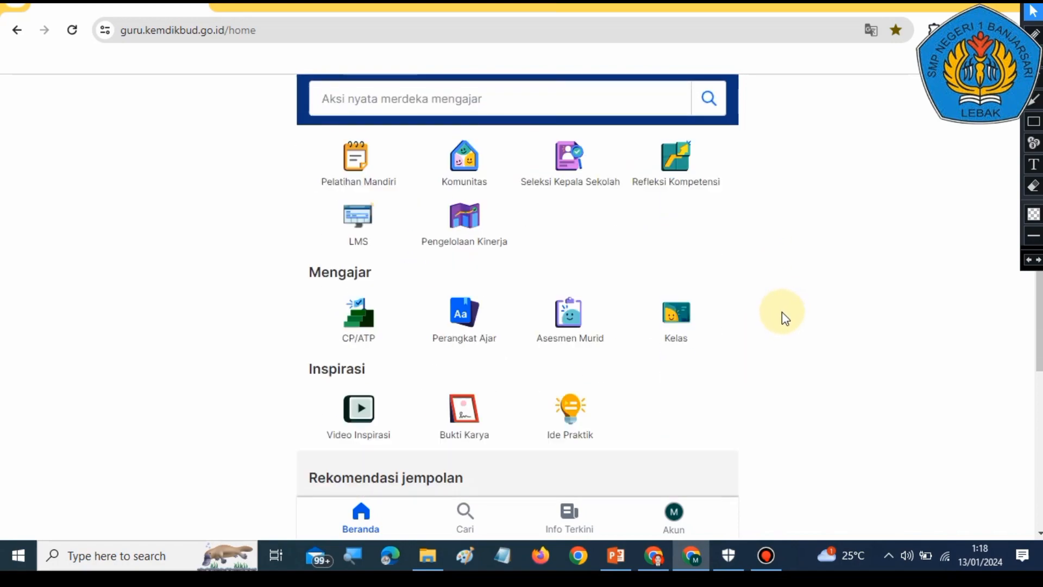
pyautogui.scroll(-2, 782, 312)
pyautogui.scroll(3, 781, 311)
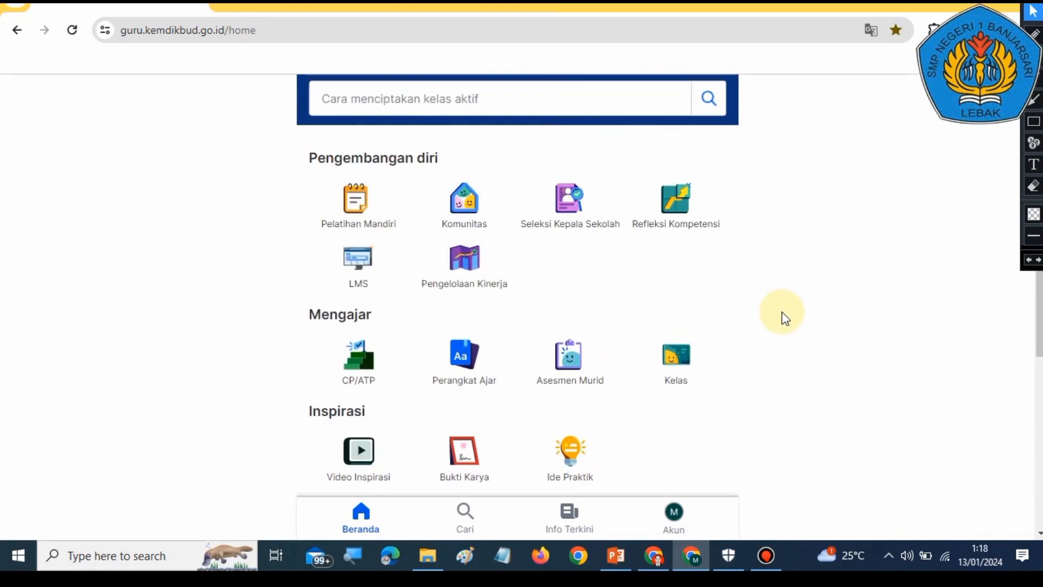
pyautogui.scroll(1, 781, 311)
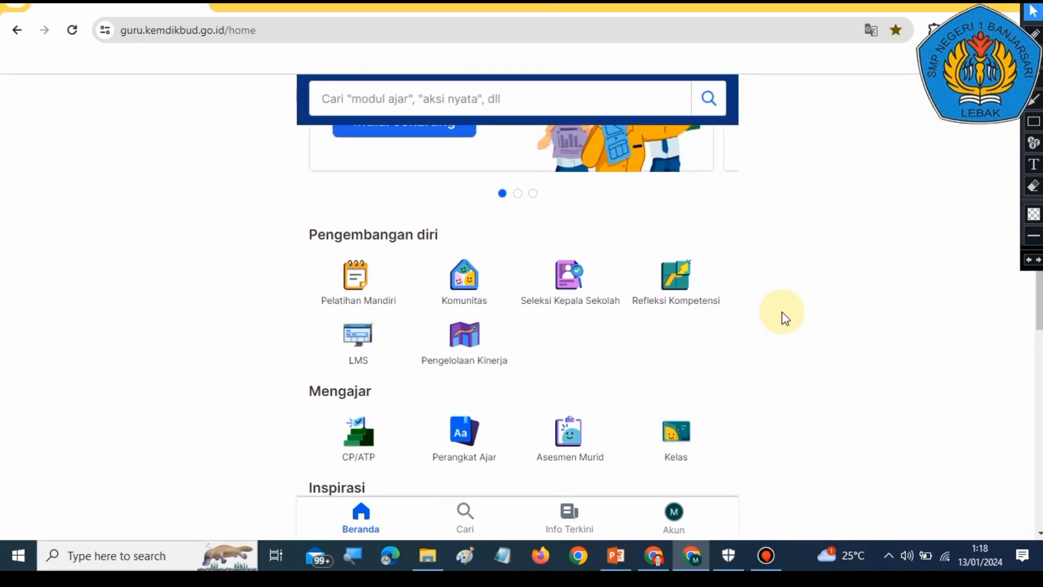
pyautogui.scroll(3, 781, 311)
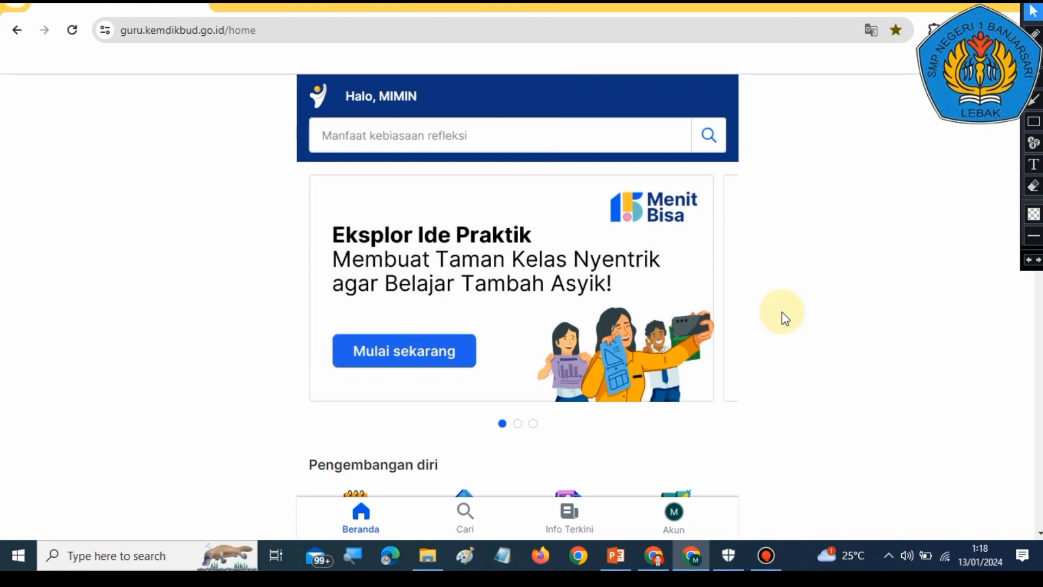
pyautogui.scroll(-3, 745, 310)
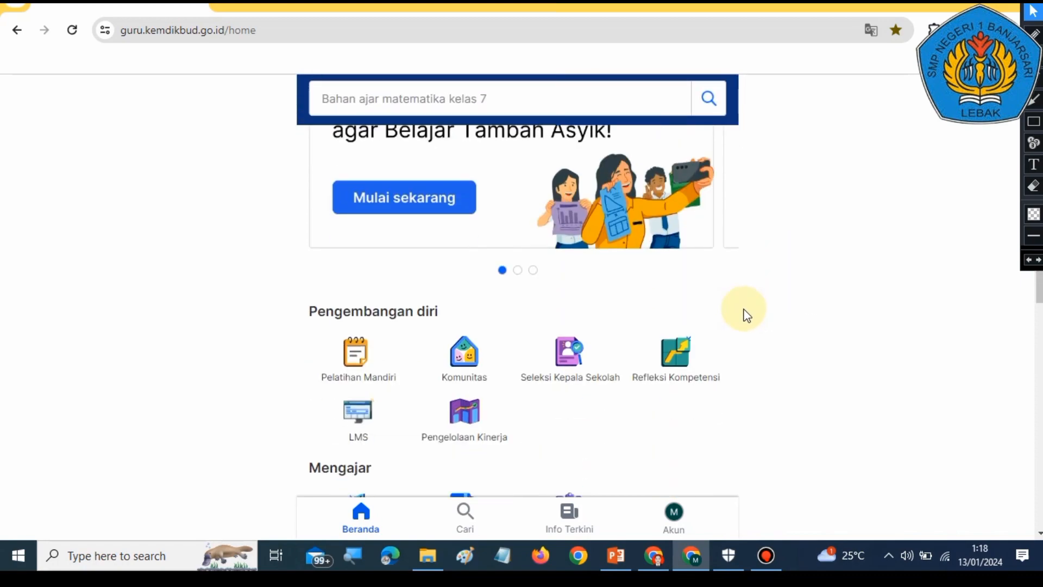
pyautogui.scroll(3, 768, 310)
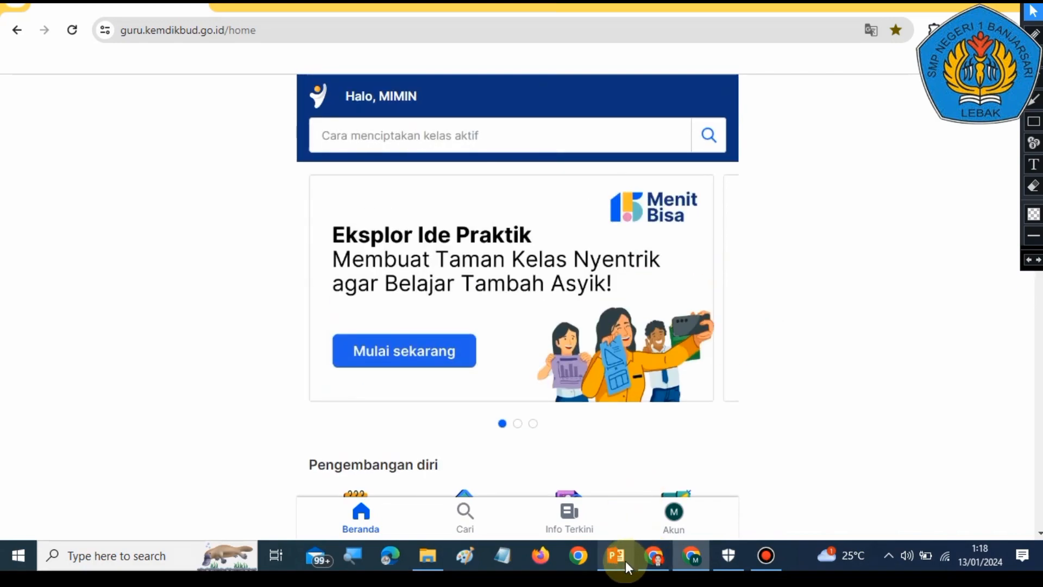
pyautogui.moveTo(653, 565)
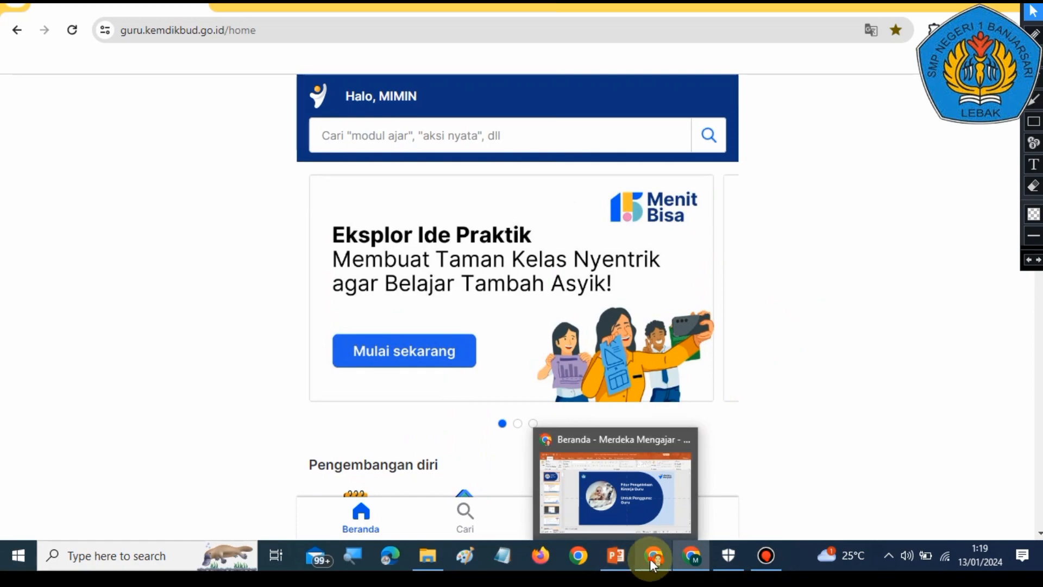
pyautogui.click(615, 555)
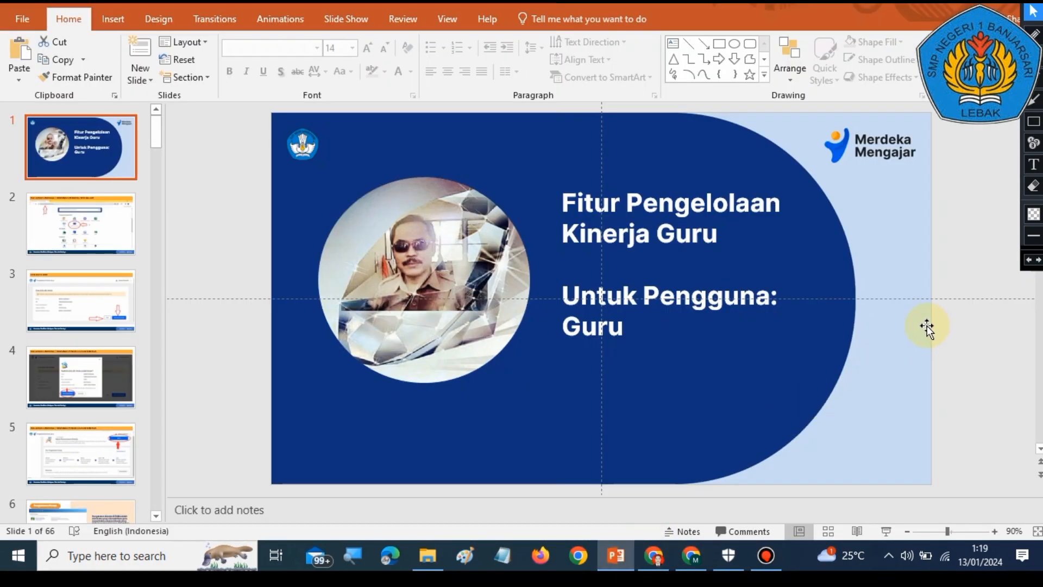